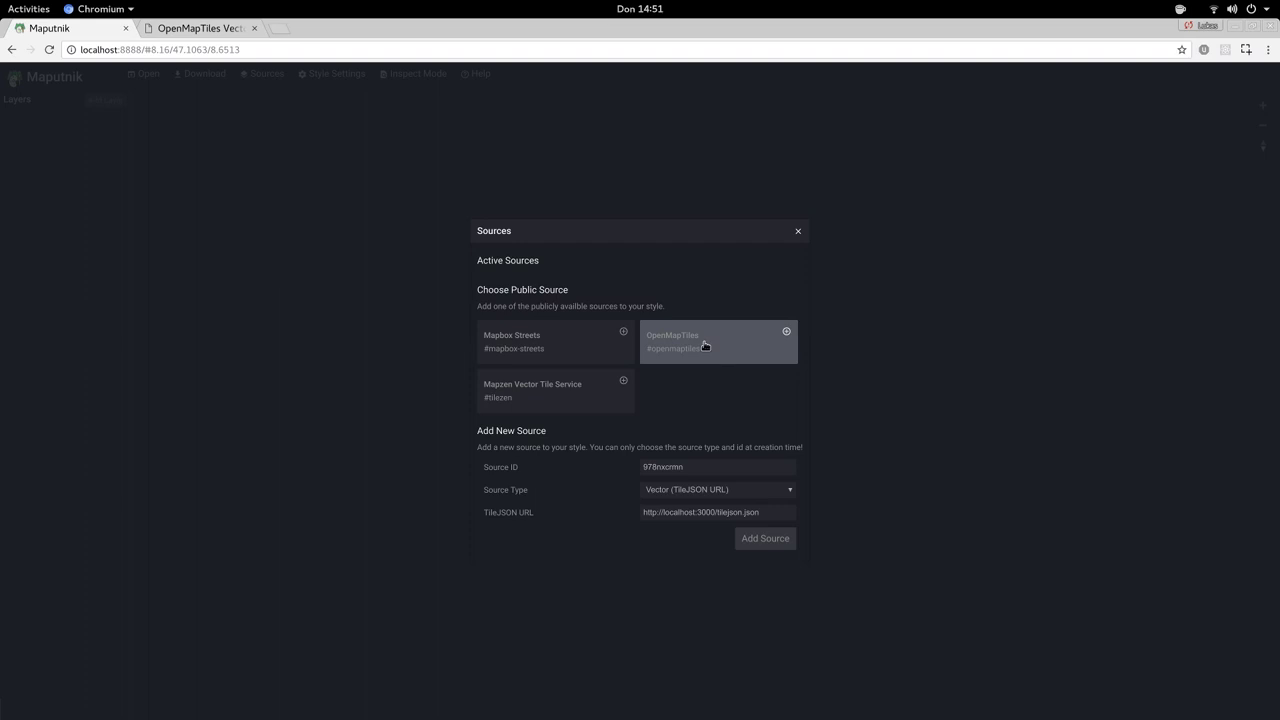
Add the OpenMapTiles public source and zoom the map out toward all of Europe.
left_click(703, 345)
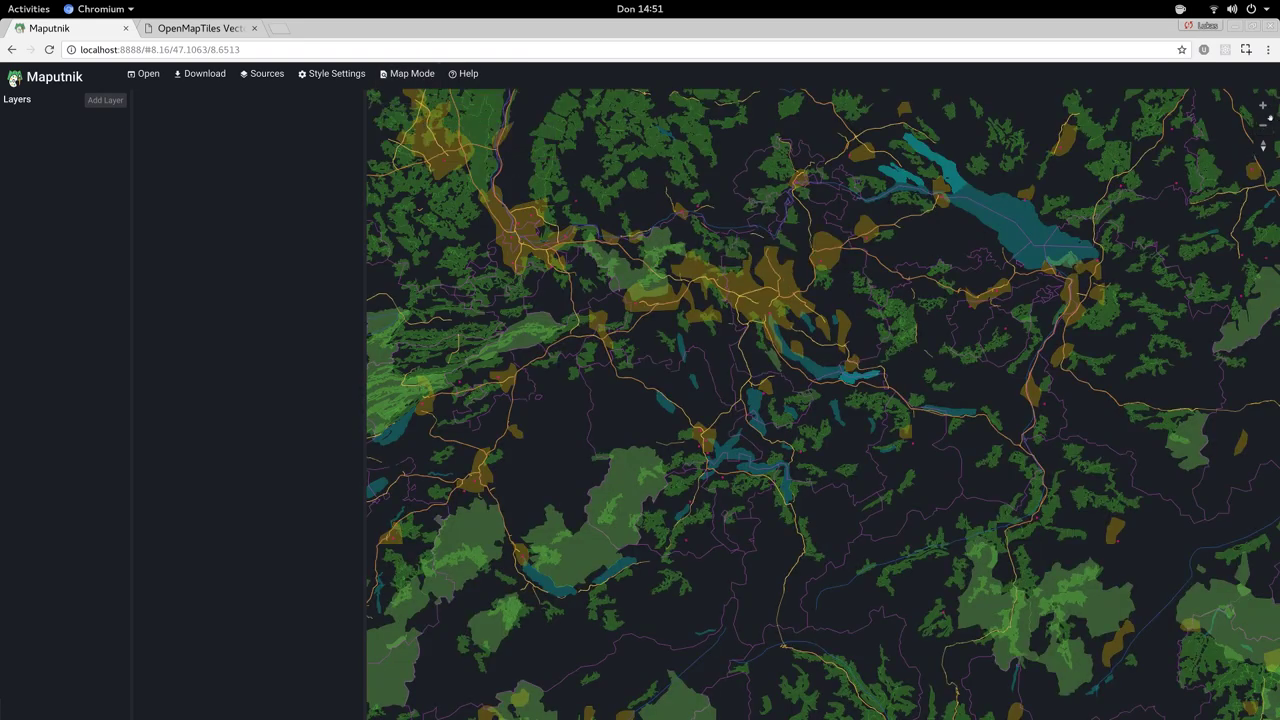
left_click(1262, 125)
left_click(1262, 125)
left_click(1262, 125)
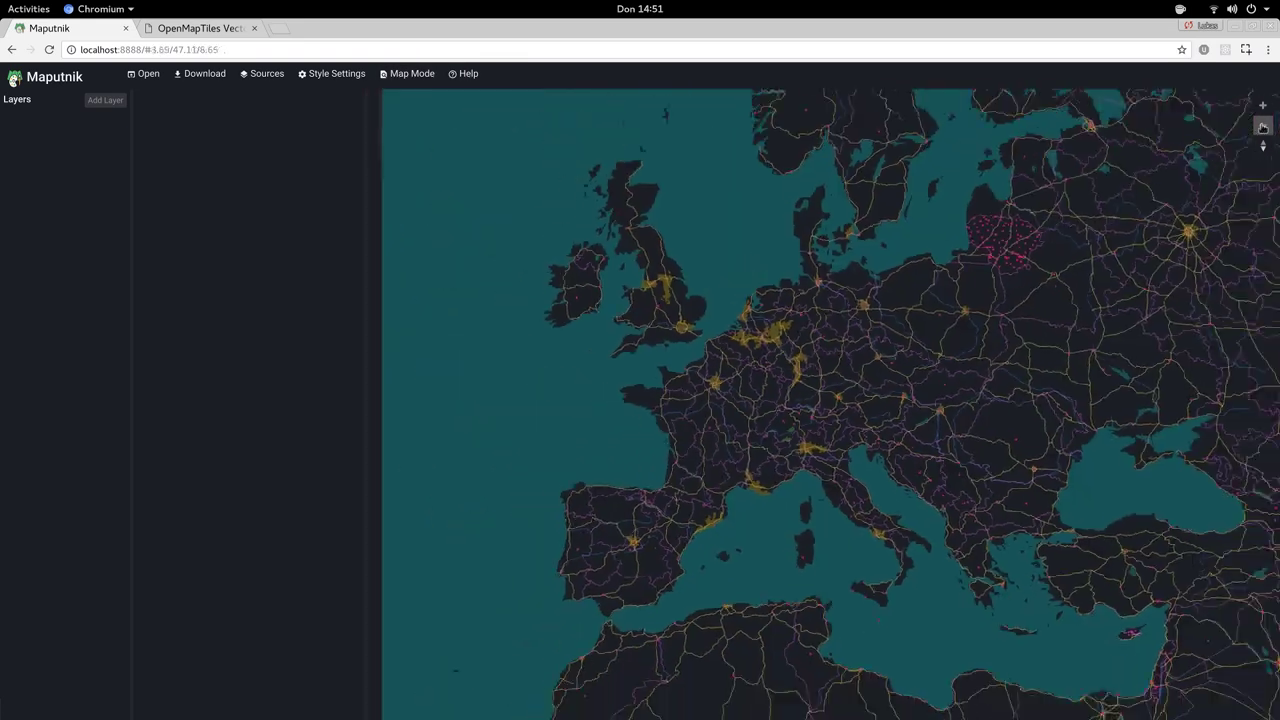
left_click(1262, 125)
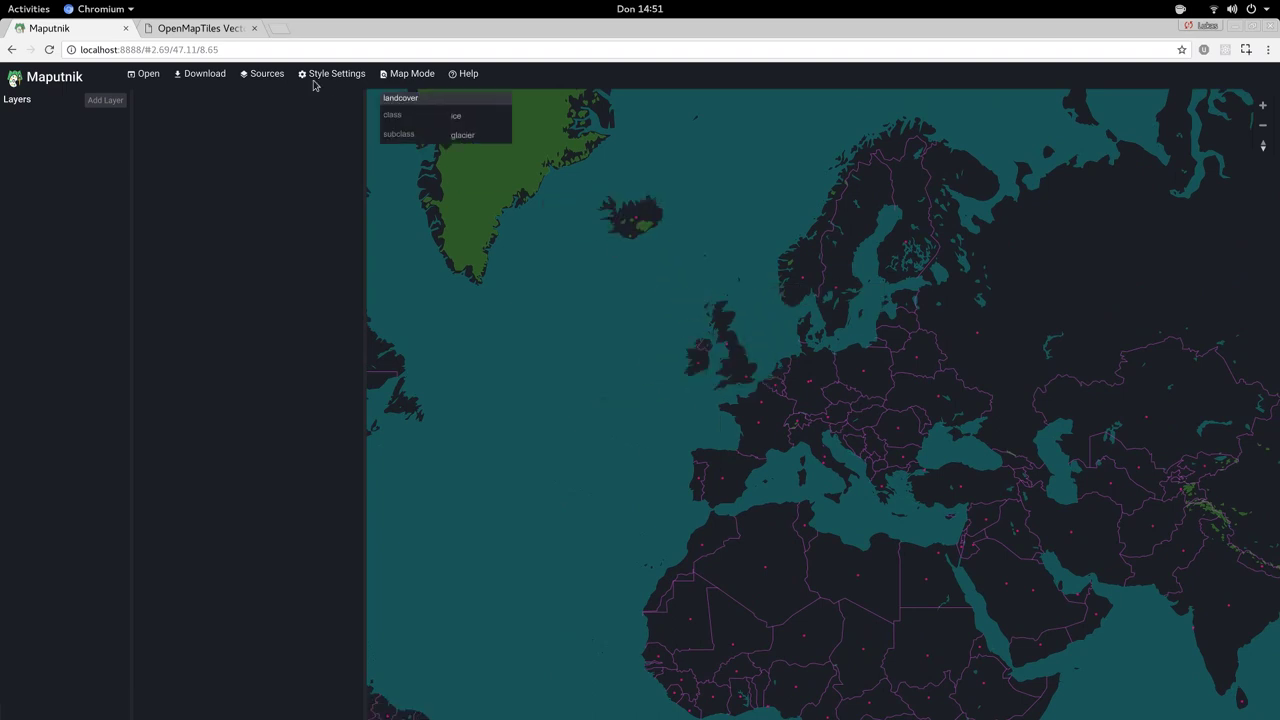
Look over the OpenMapTiles schema page, then go back to the style editor.
left_click(207, 33)
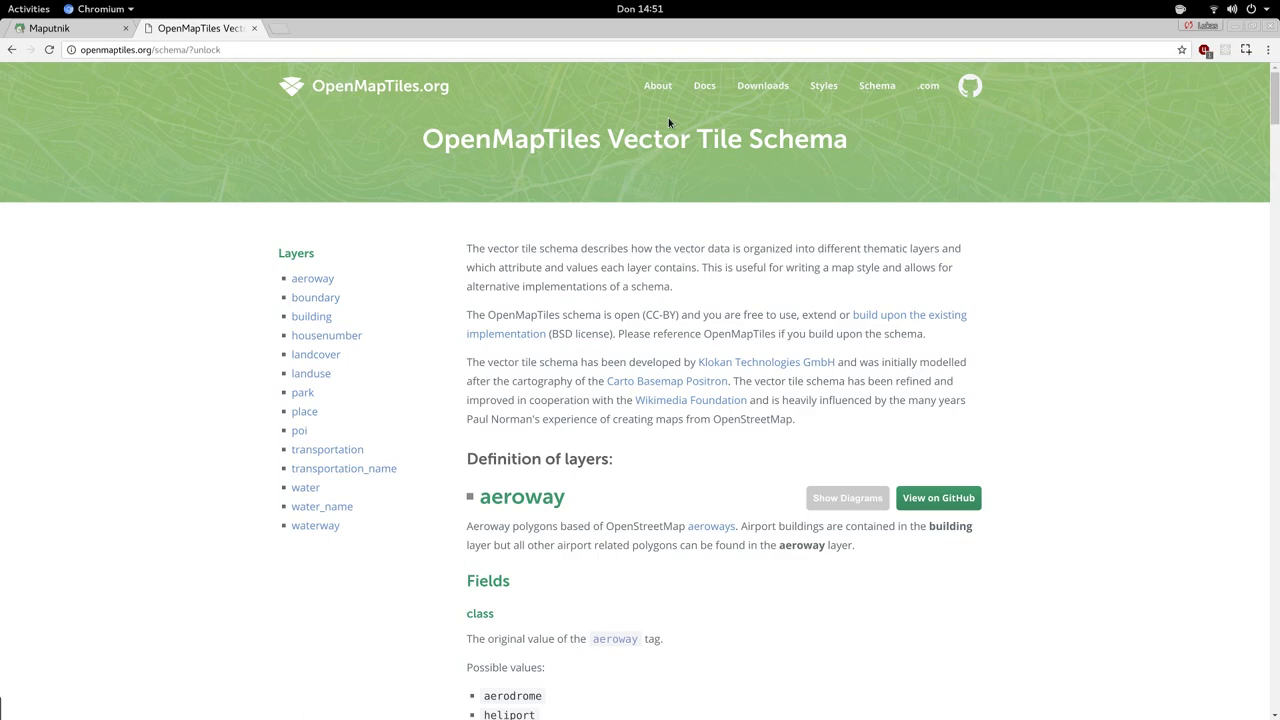
triple_click(718, 140)
left_click(682, 188)
scroll(606, 404, "down", 3)
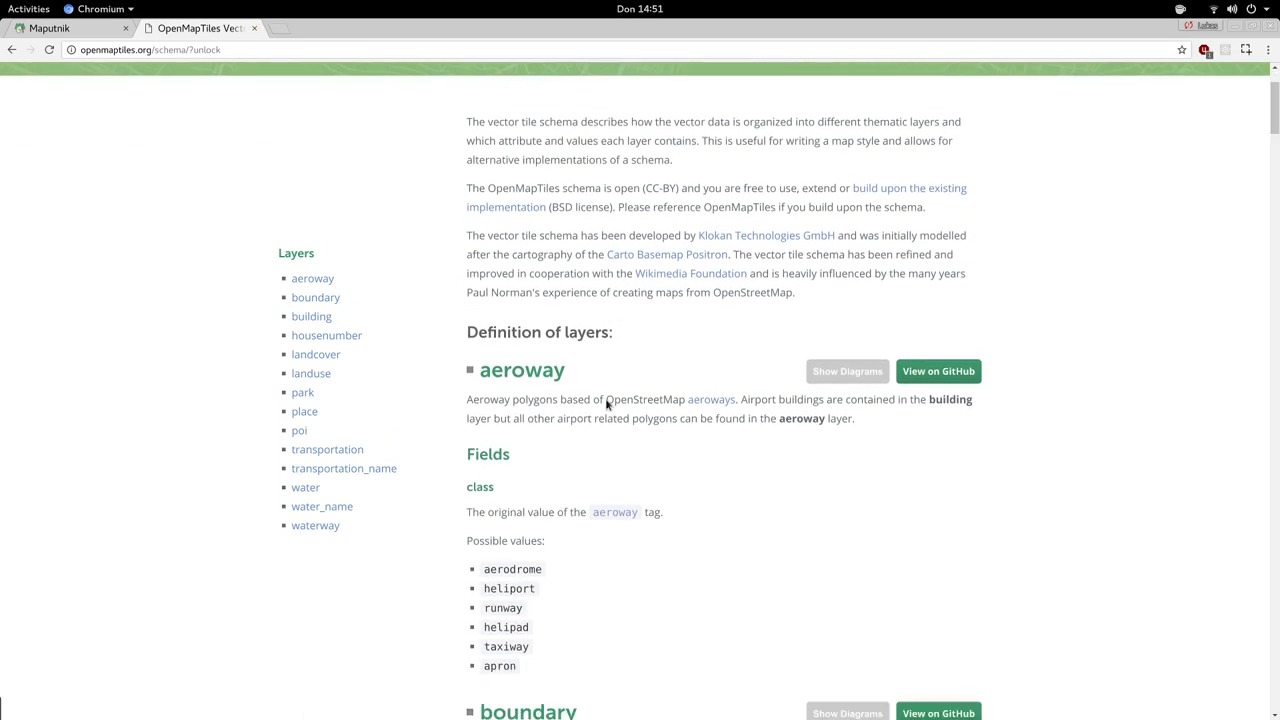
scroll(600, 410, "down", 3)
left_click(84, 30)
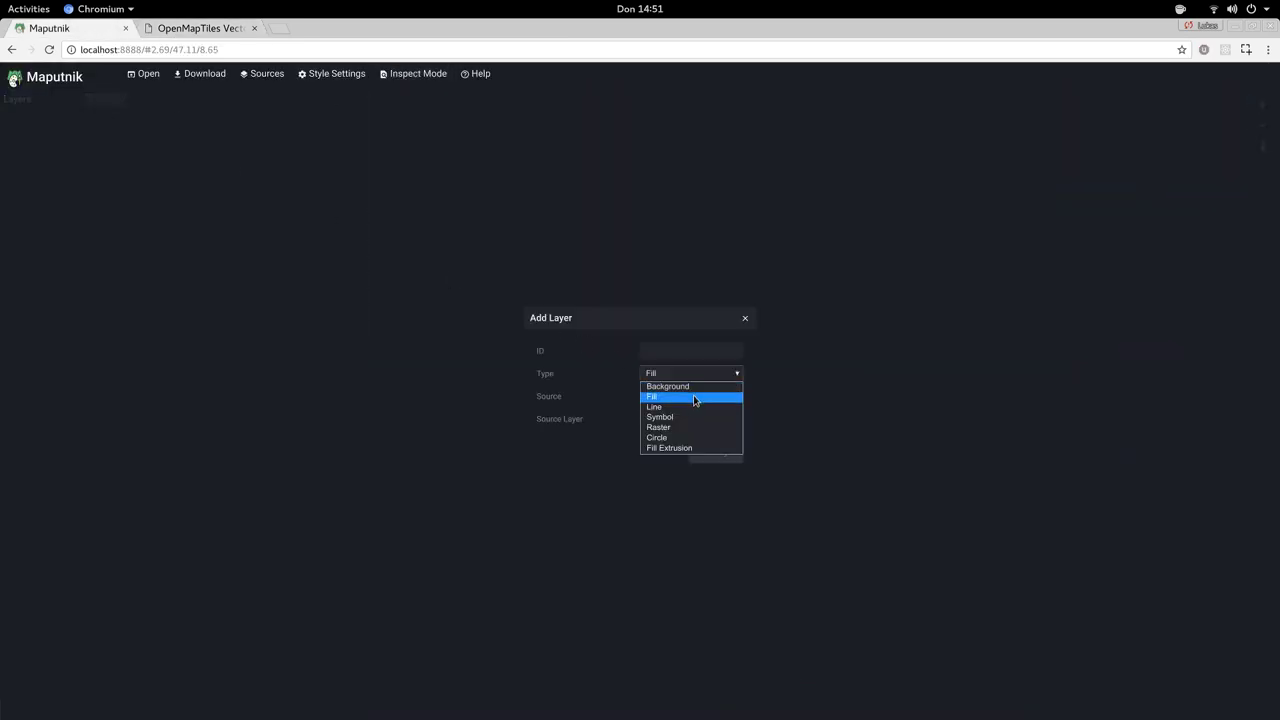
Create a Background layer with the ID bg.
left_click(675, 386)
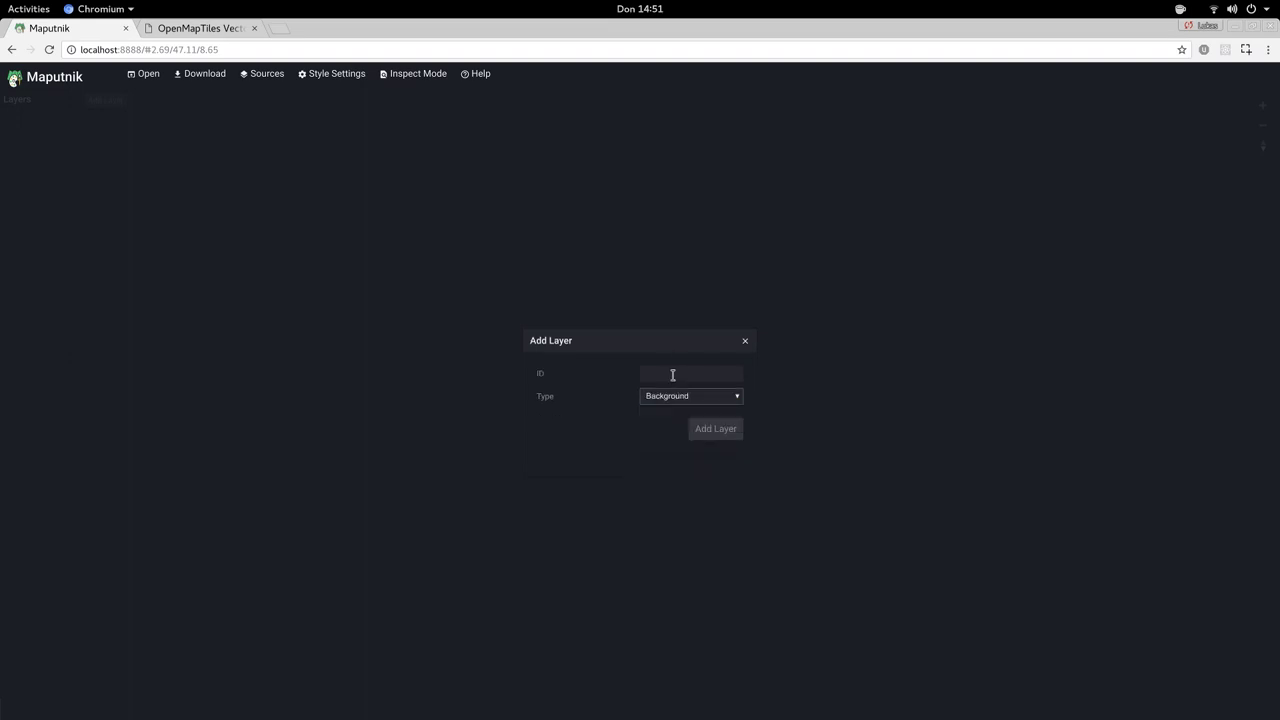
left_click(673, 375)
type("bg")
left_click(715, 428)
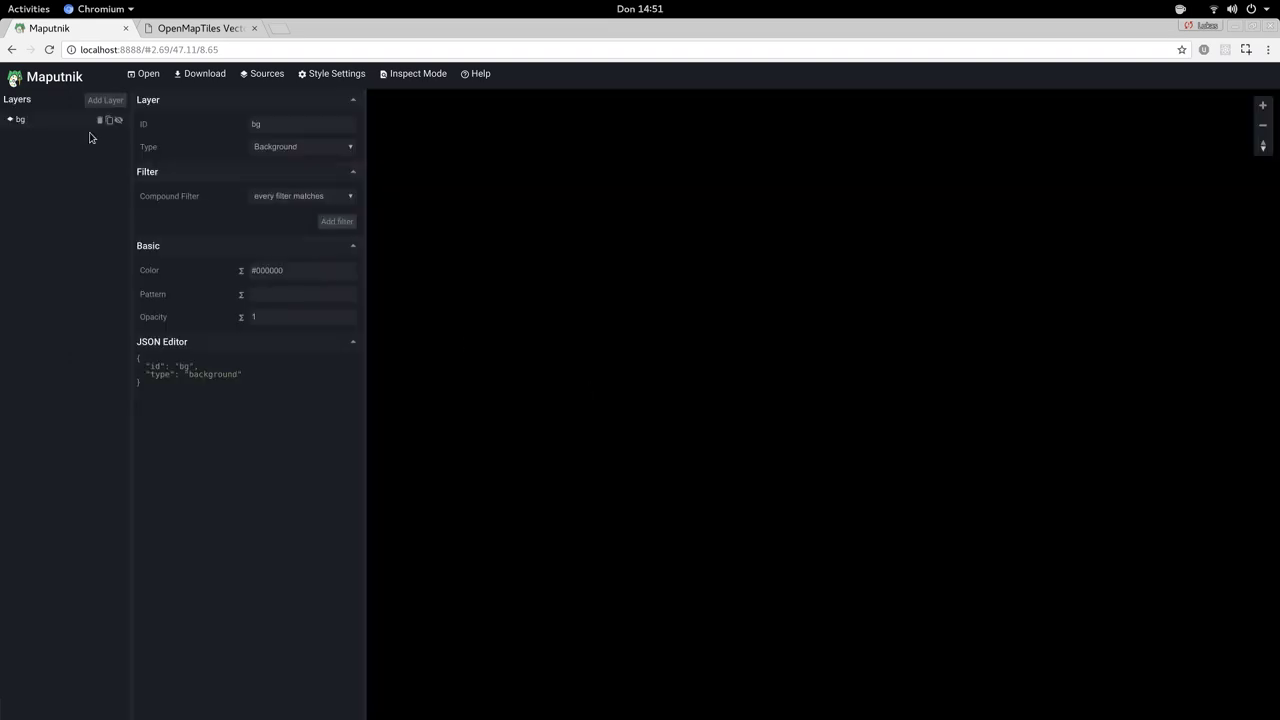
Colour the bg background pale pink, rgba(212, 195, 196, 1), and view the whole world.
left_click(327, 273)
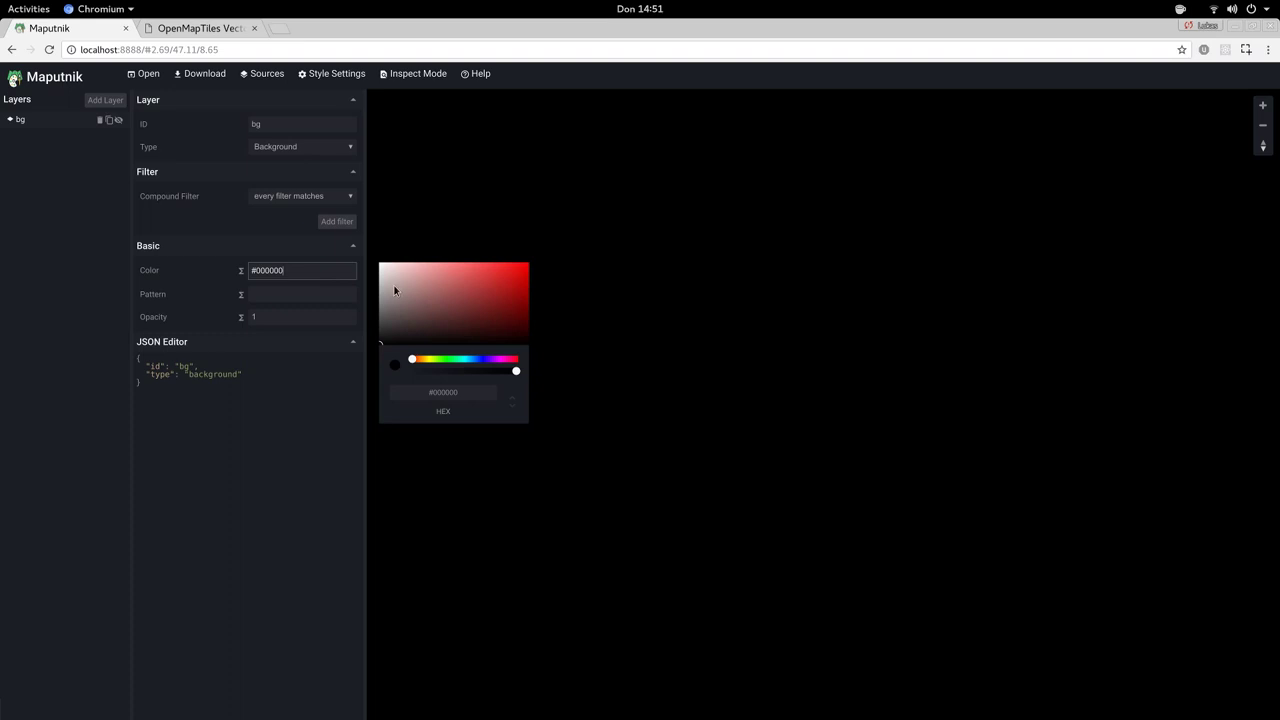
left_click_drag(390, 275, 390, 285)
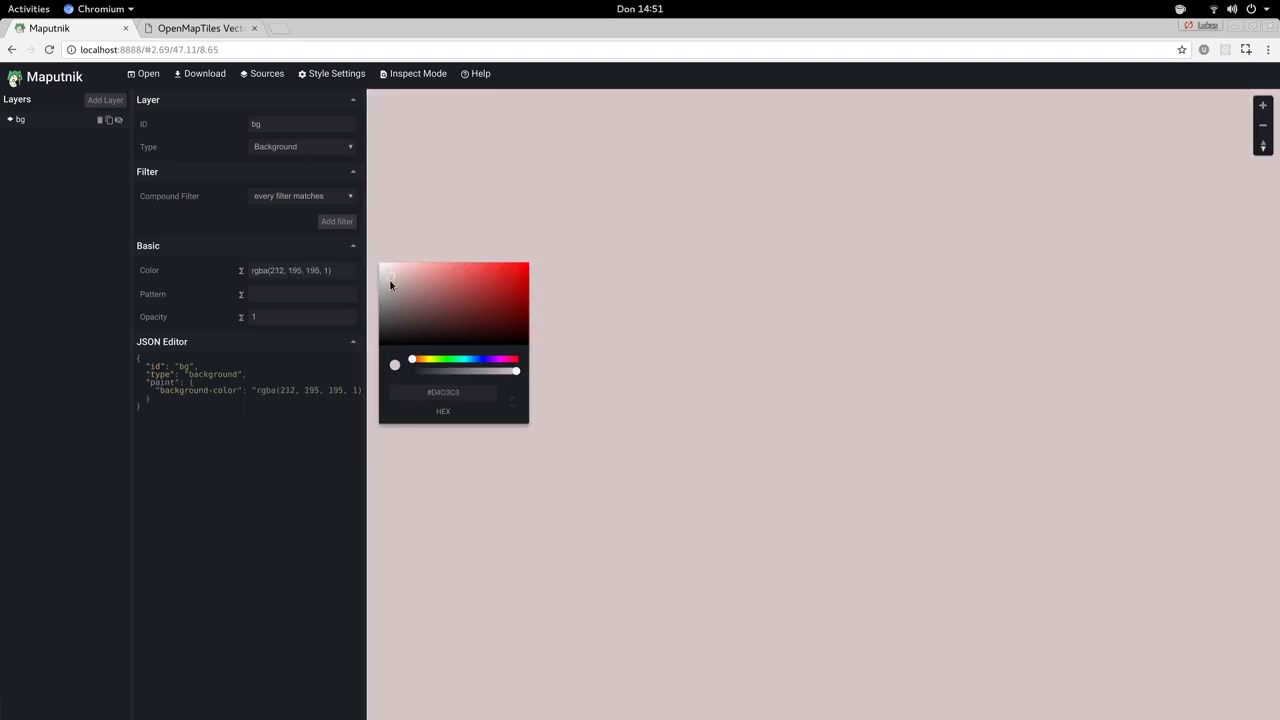
left_click(535, 270)
left_click(1258, 124)
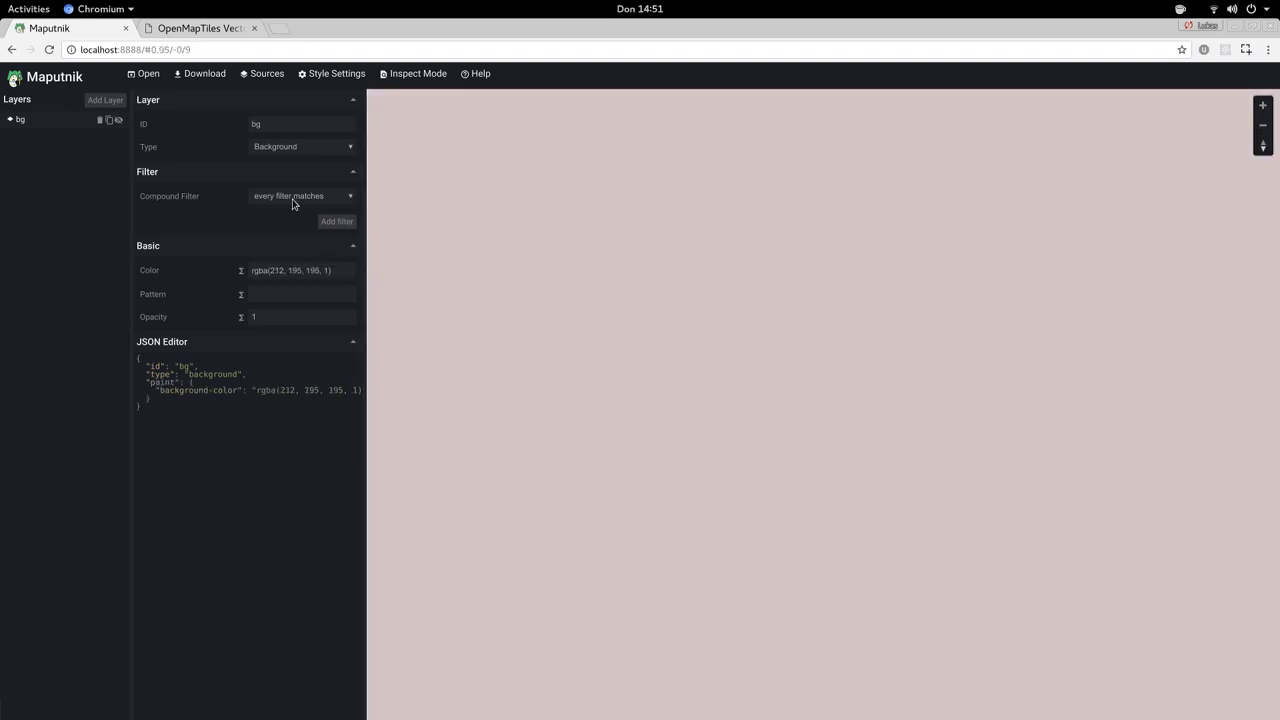
Add a Fill layer named water drawn from the water source layer.
left_click(105, 104)
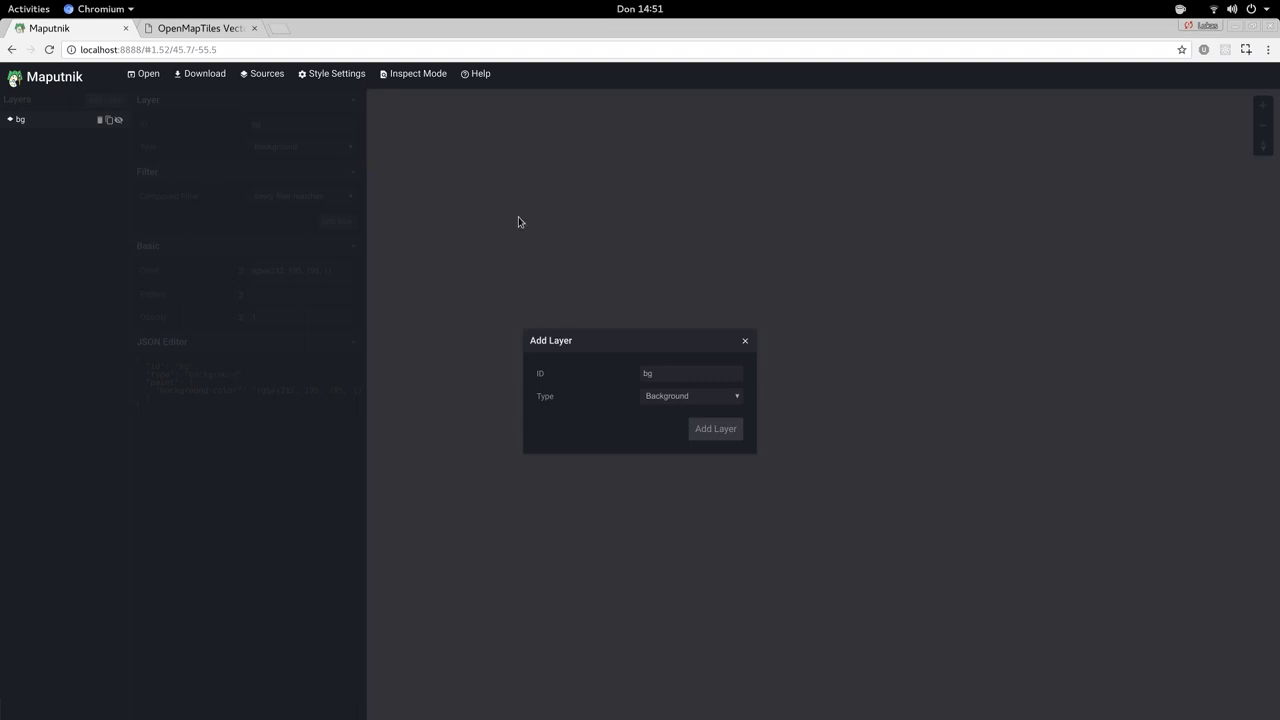
left_click(715, 405)
left_click(714, 420)
left_click(683, 347)
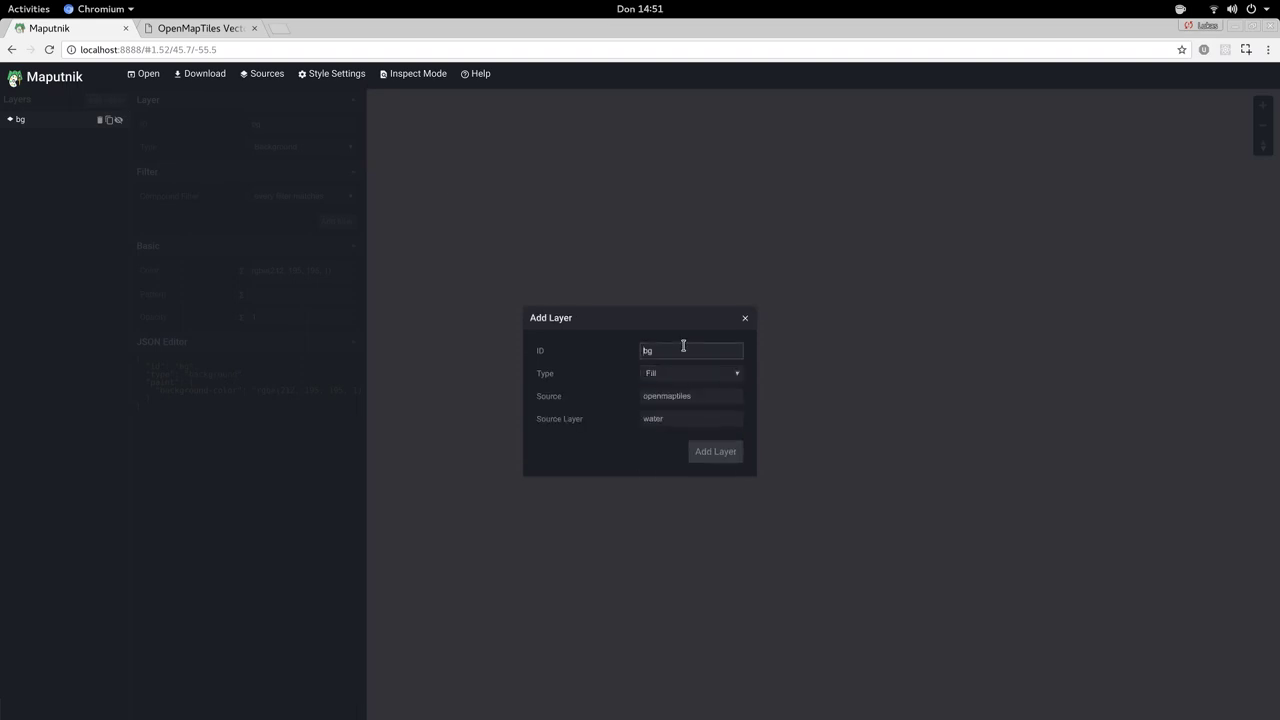
type("water")
left_click(716, 451)
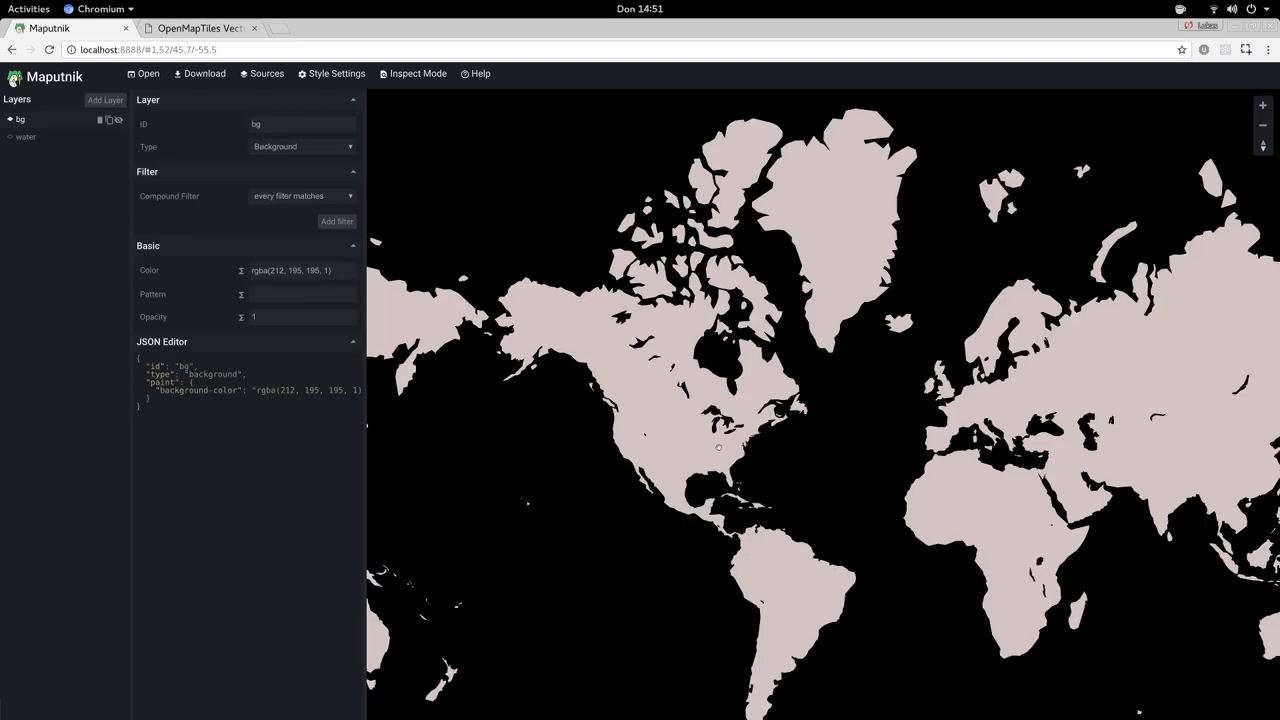
Change the bg background colour to pale grey, rgba(198, 205, 206, 1).
left_click(318, 270)
left_click(465, 360)
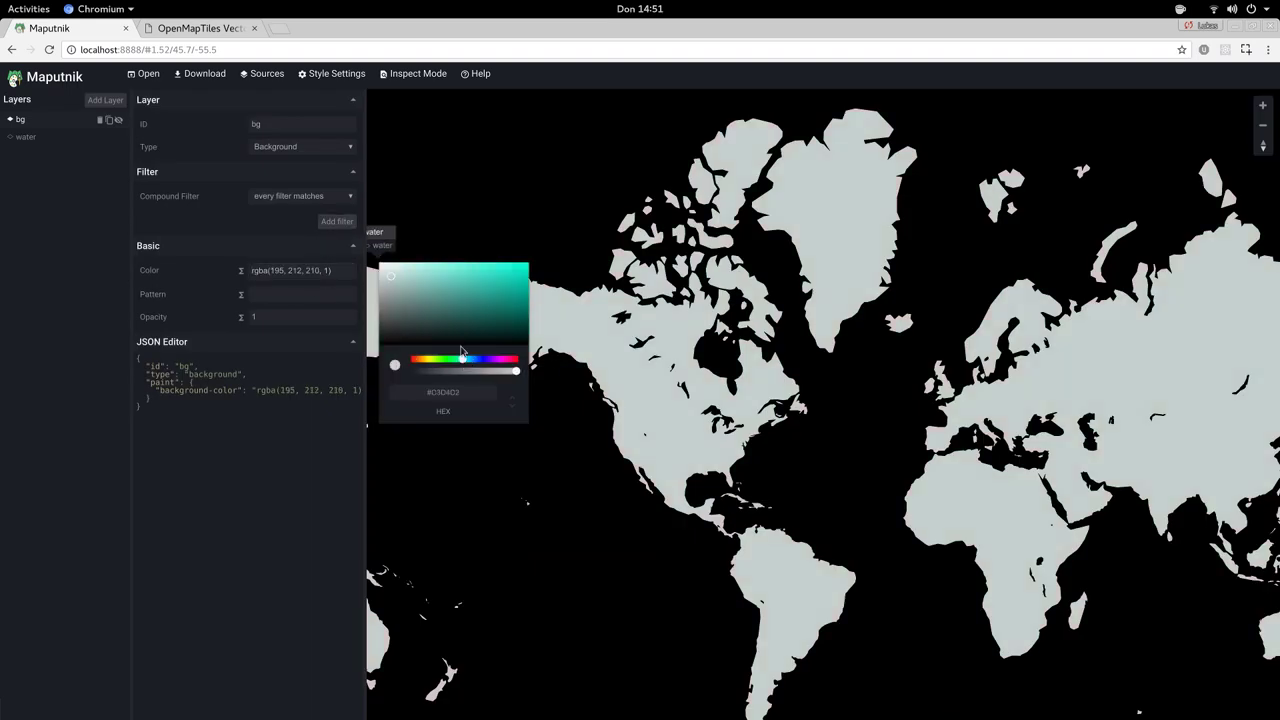
left_click(436, 287)
left_click(490, 277)
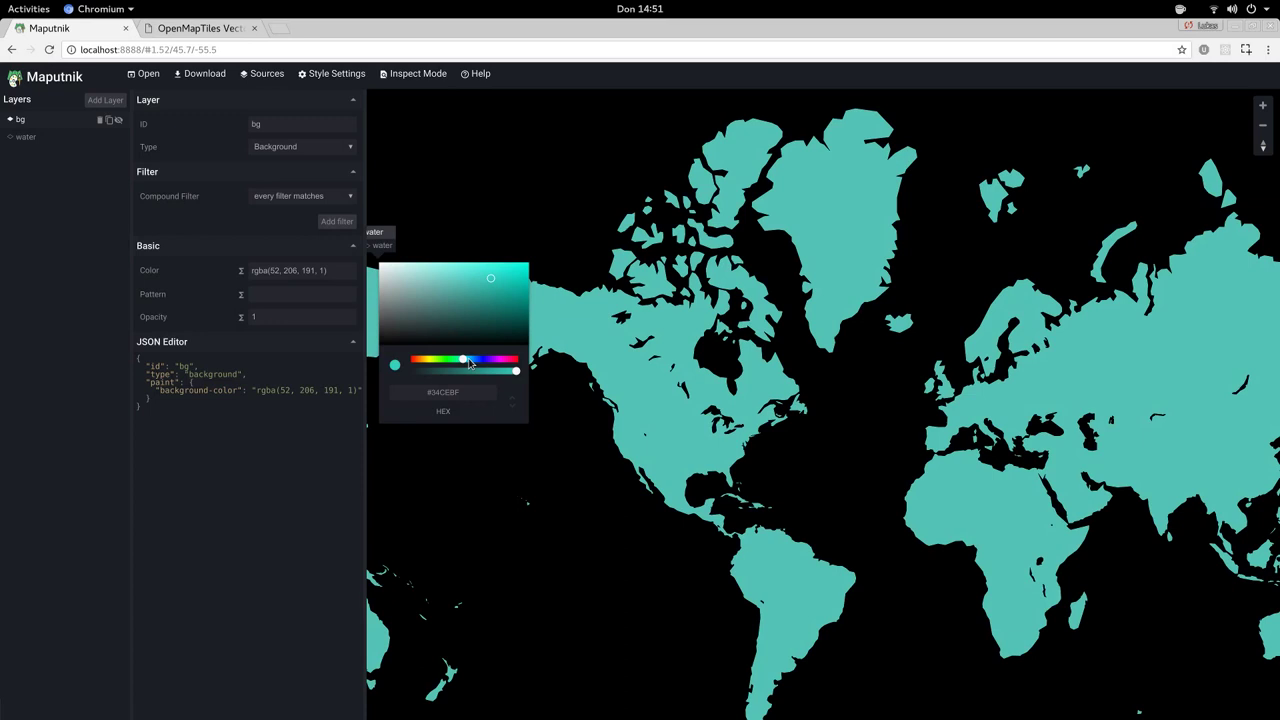
left_click(465, 360)
left_click(301, 277)
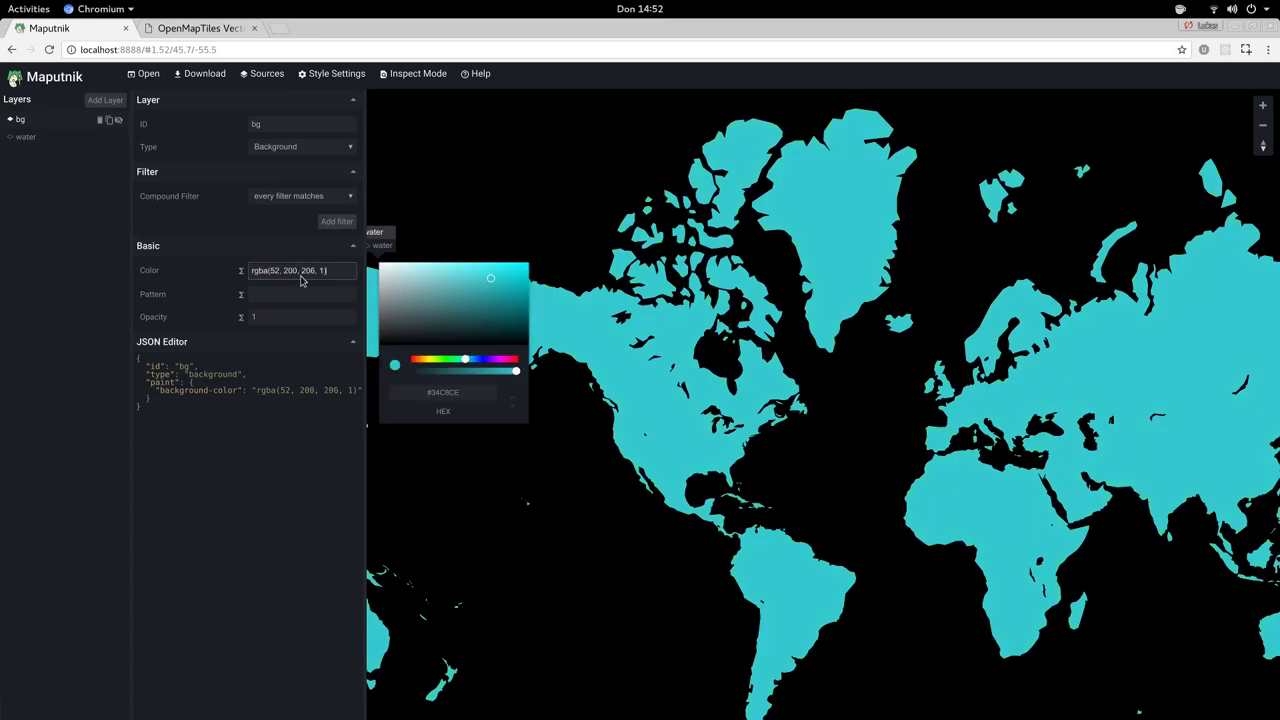
left_click(386, 283)
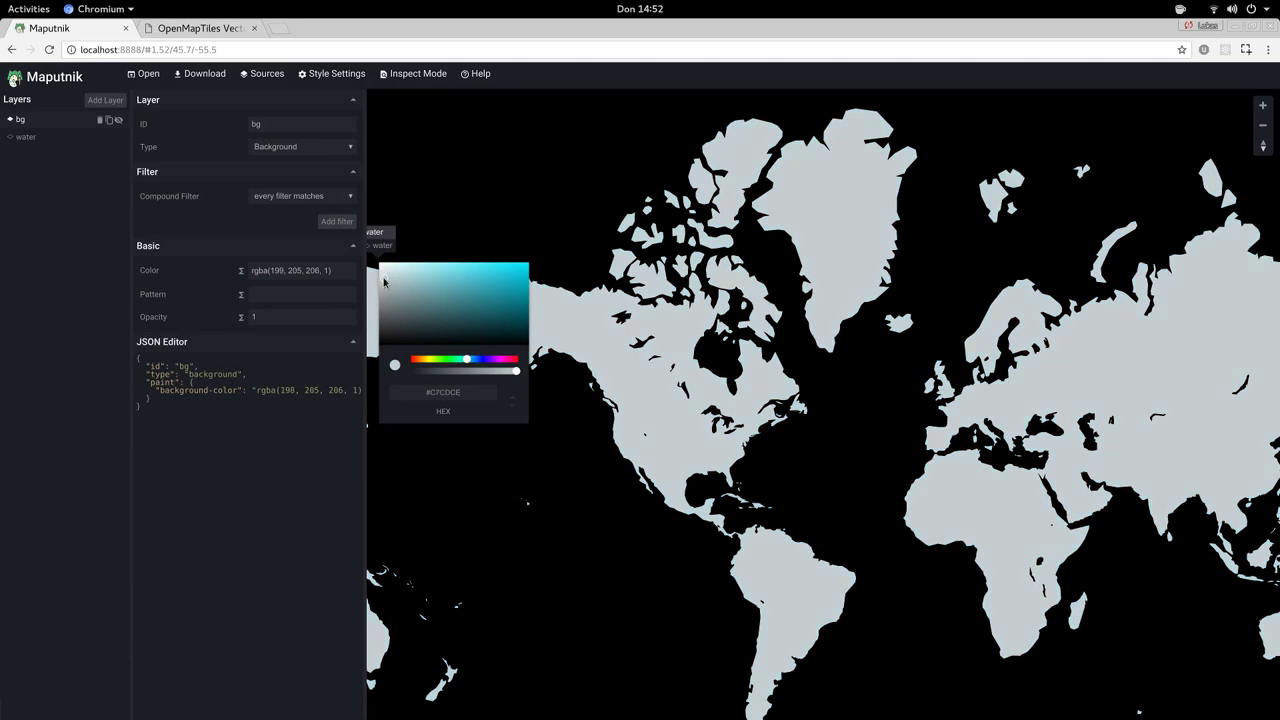
Fill the water layer blue, rgba(69, 162, 208, 1), with opacity 0.7.
left_click(40, 137)
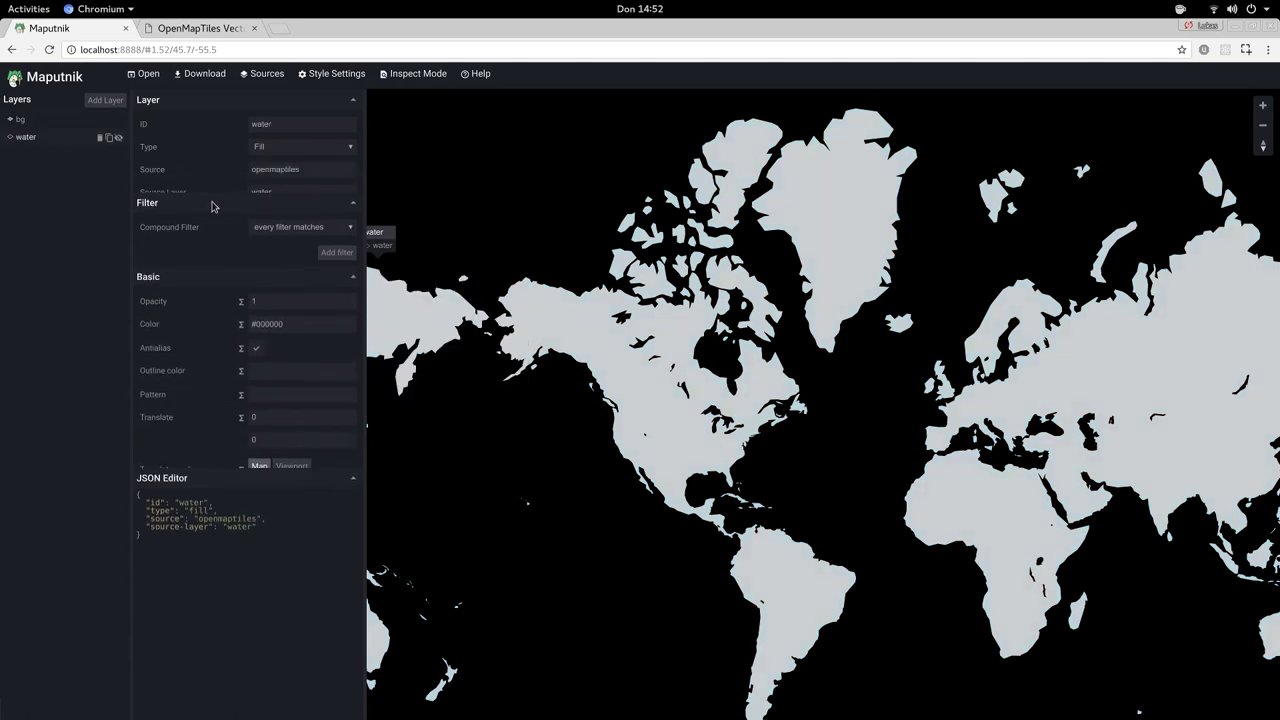
left_click(289, 334)
left_click(472, 428)
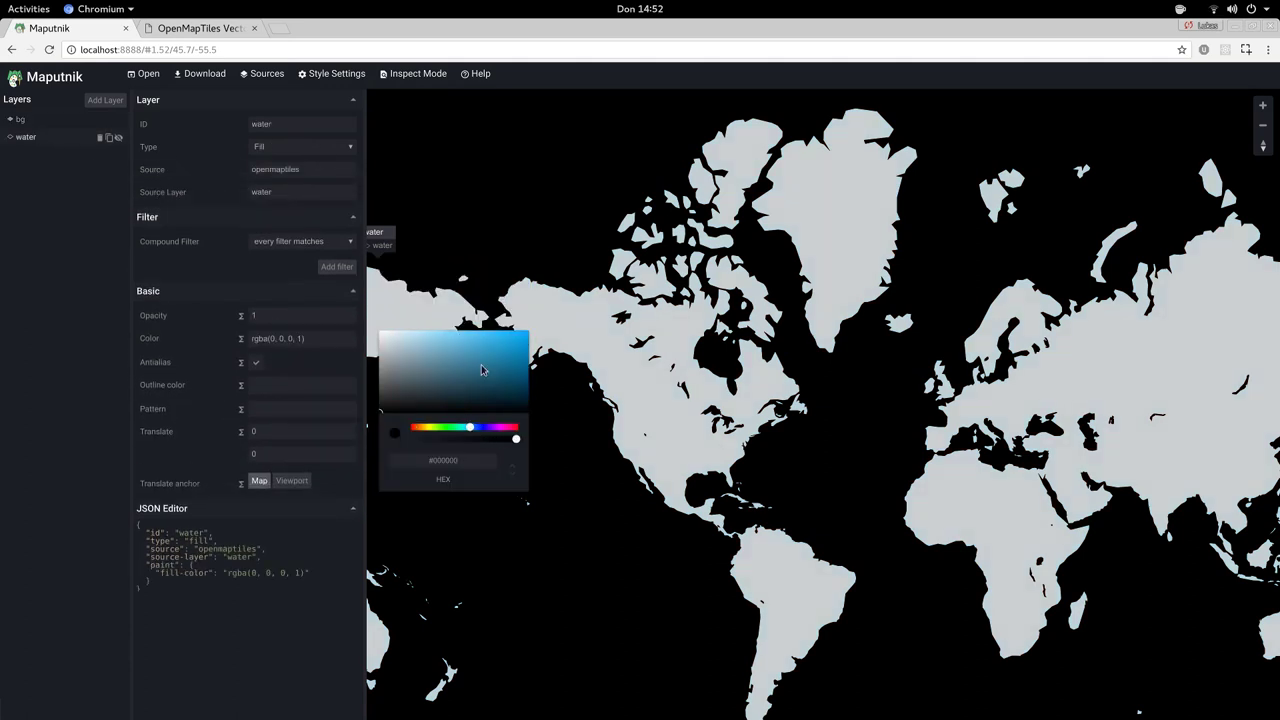
mouse_move(481, 370)
left_mouse_down()
mouse_move(506, 343)
mouse_move(479, 345)
left_mouse_up()
left_click(479, 348)
left_click(307, 323)
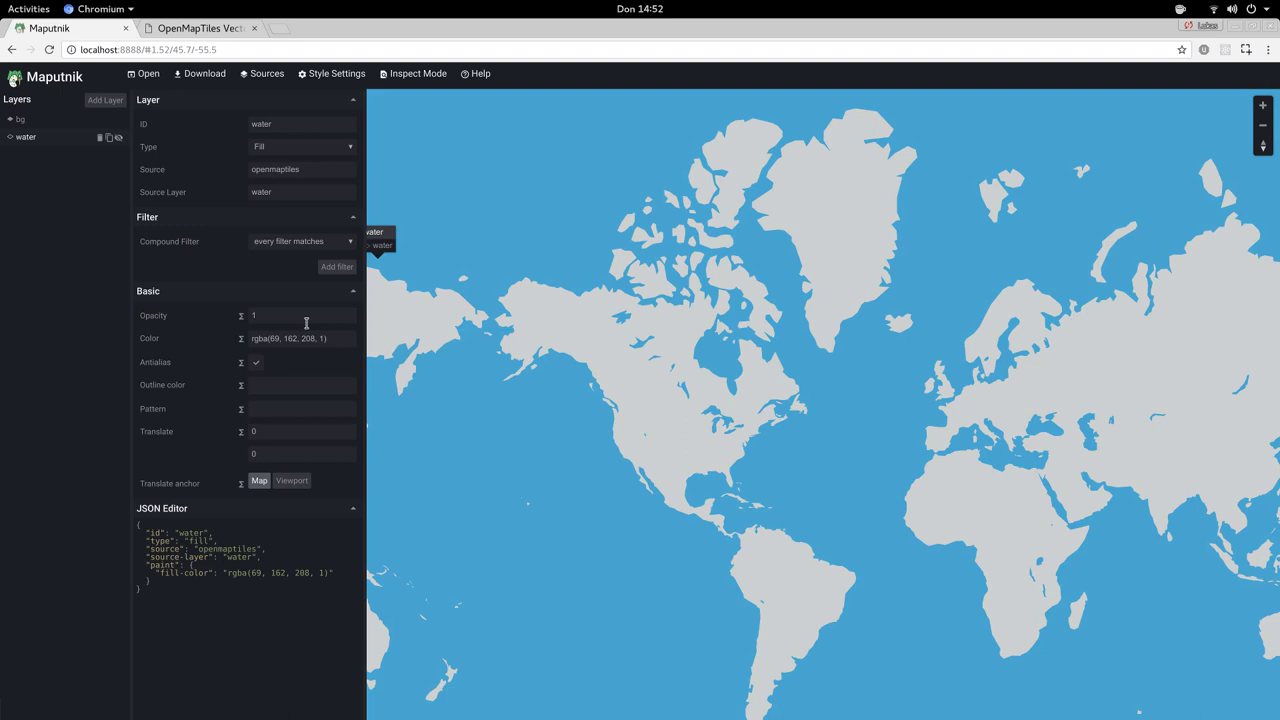
double_click(306, 322)
type("0")
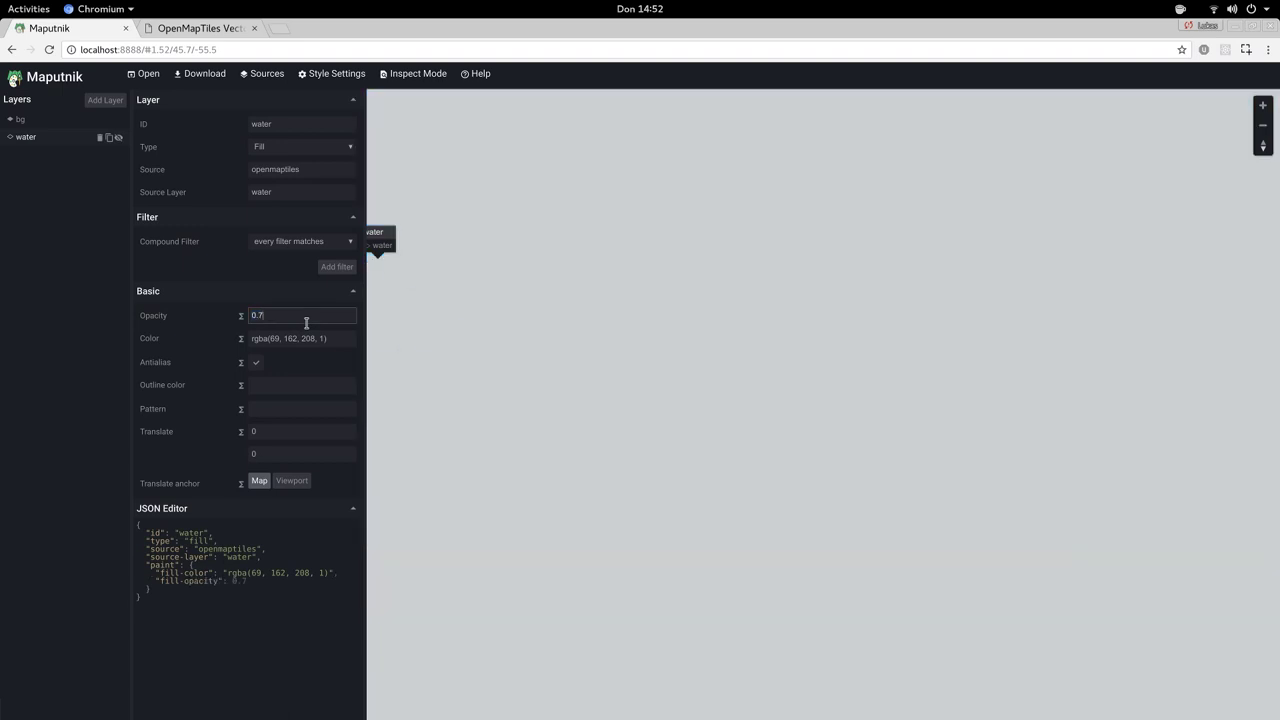
type(".7")
left_click(903, 400)
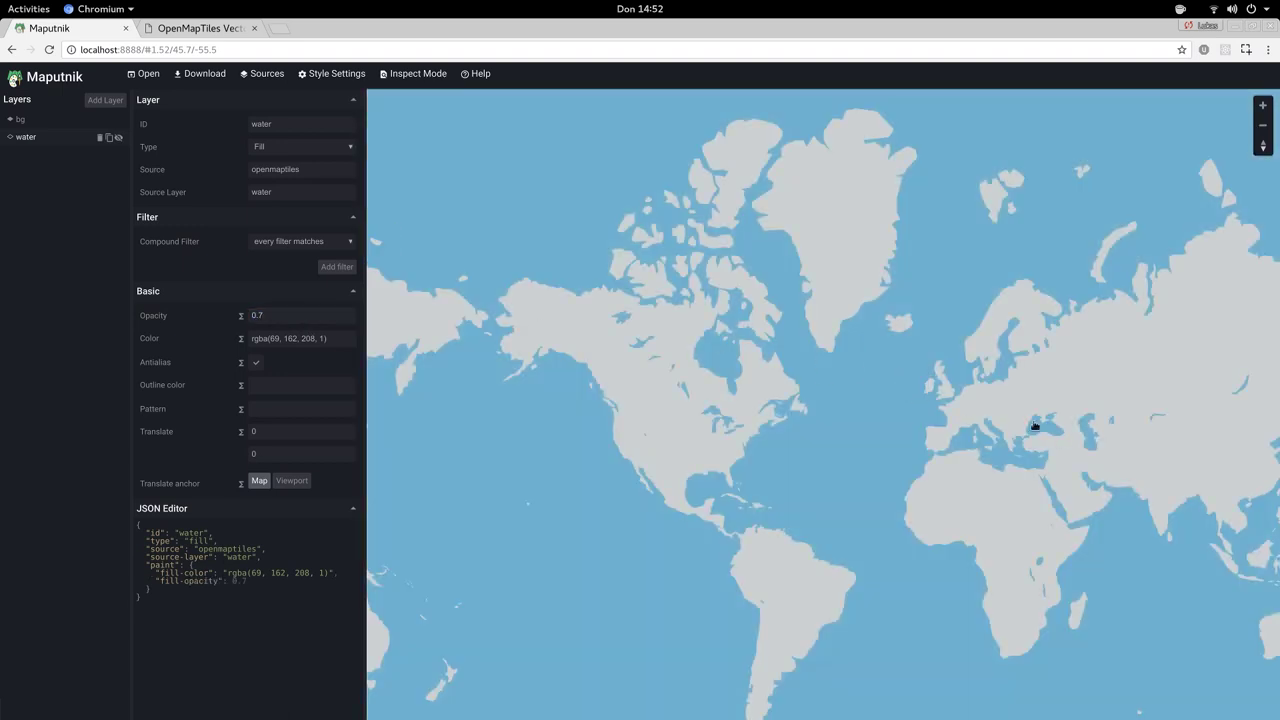
left_click(891, 359)
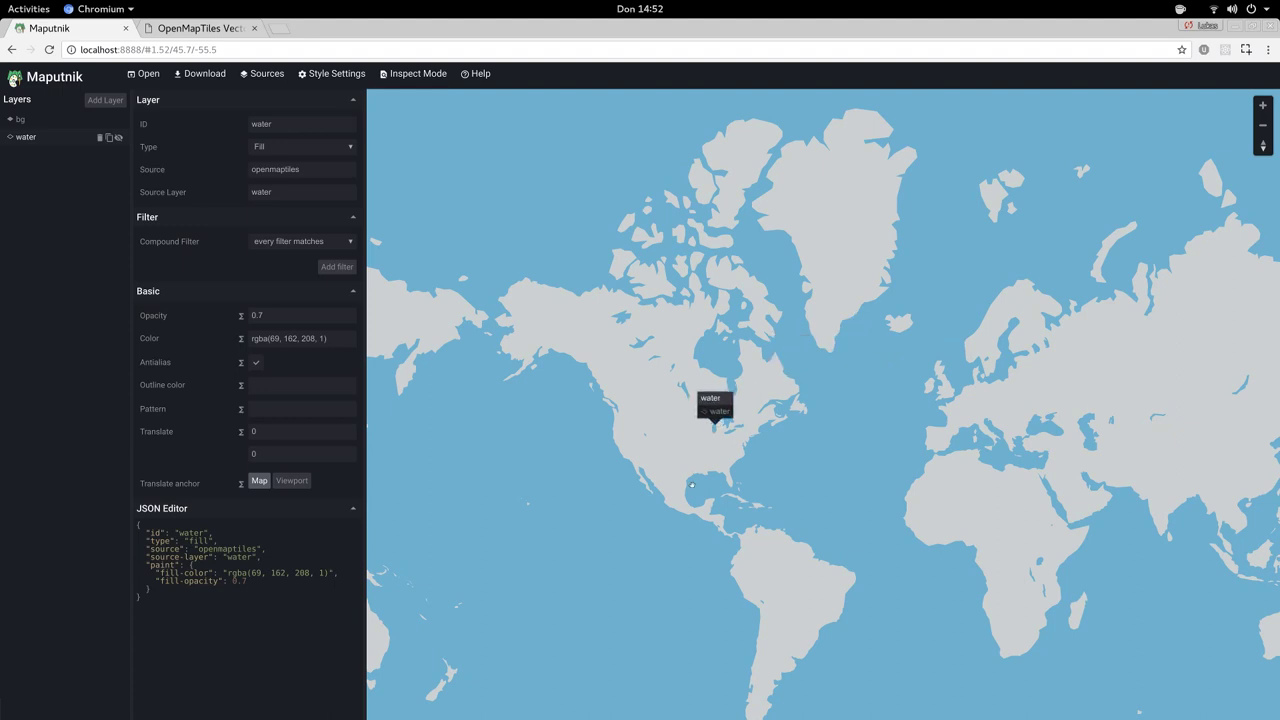
scroll(690, 462, "up", 5)
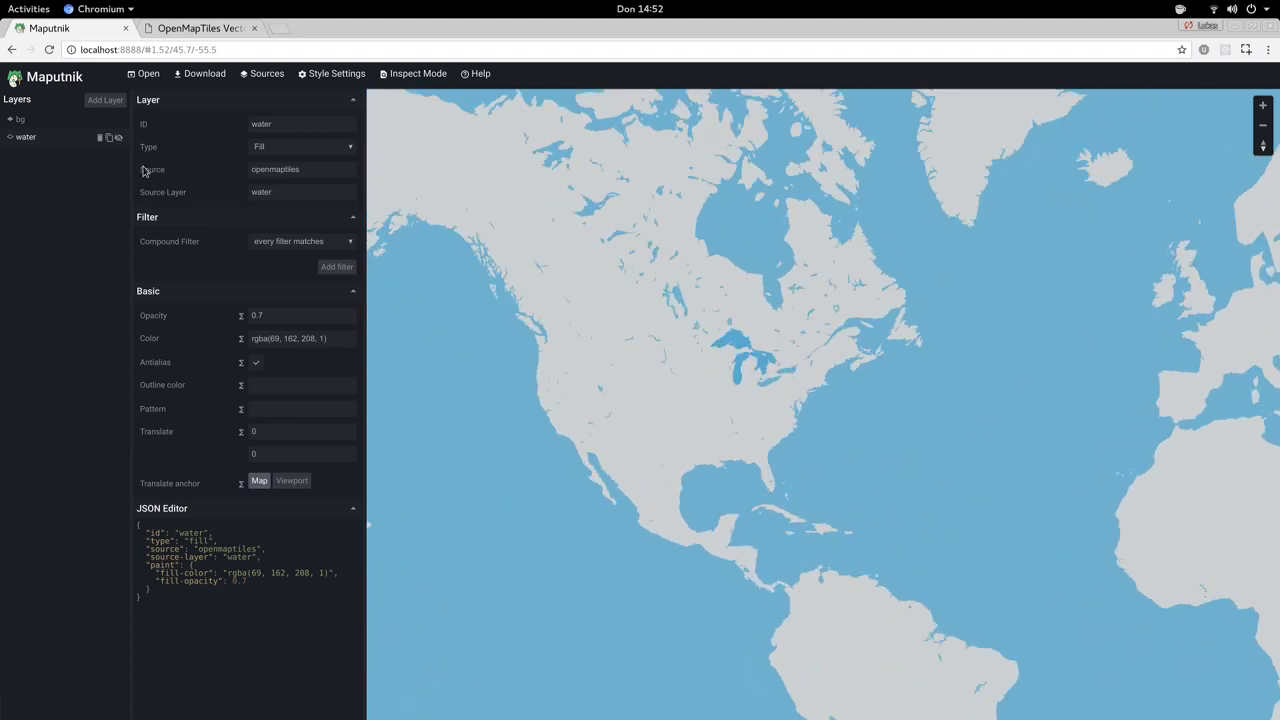
Add a Line layer named boundary using the boundary source layer.
left_click(106, 101)
left_click(671, 378)
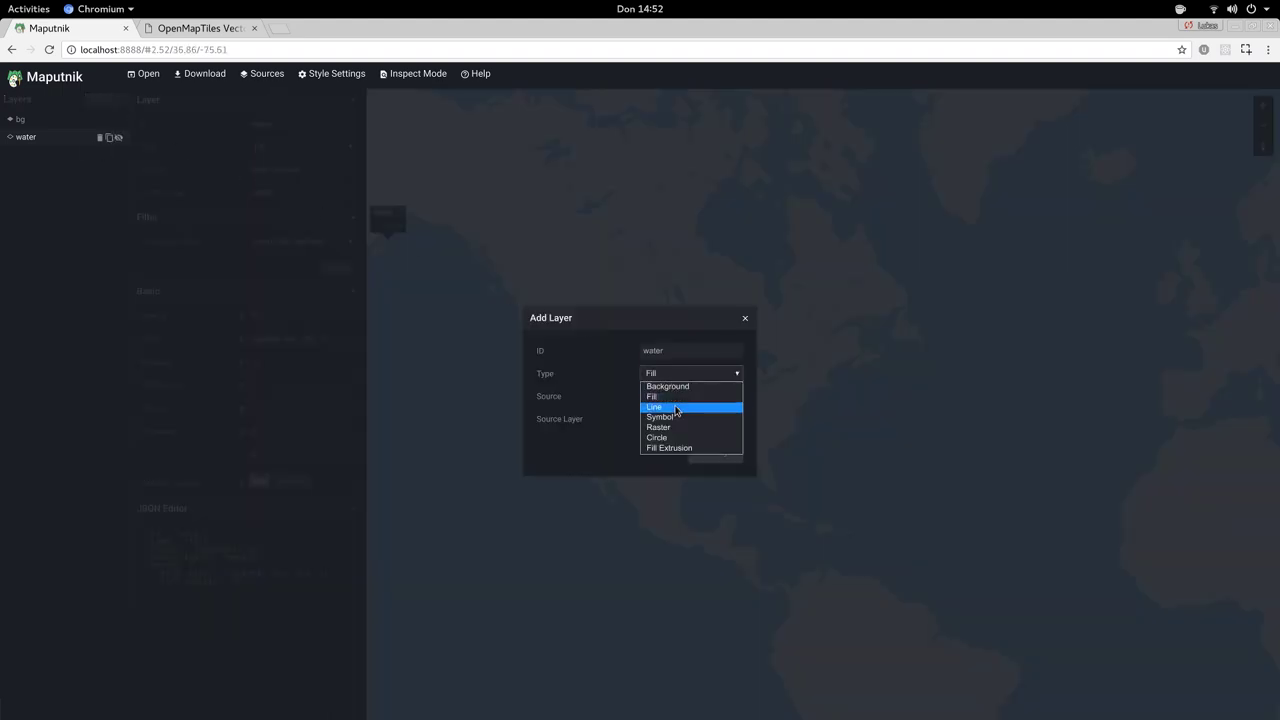
left_click(674, 405)
double_click(679, 353)
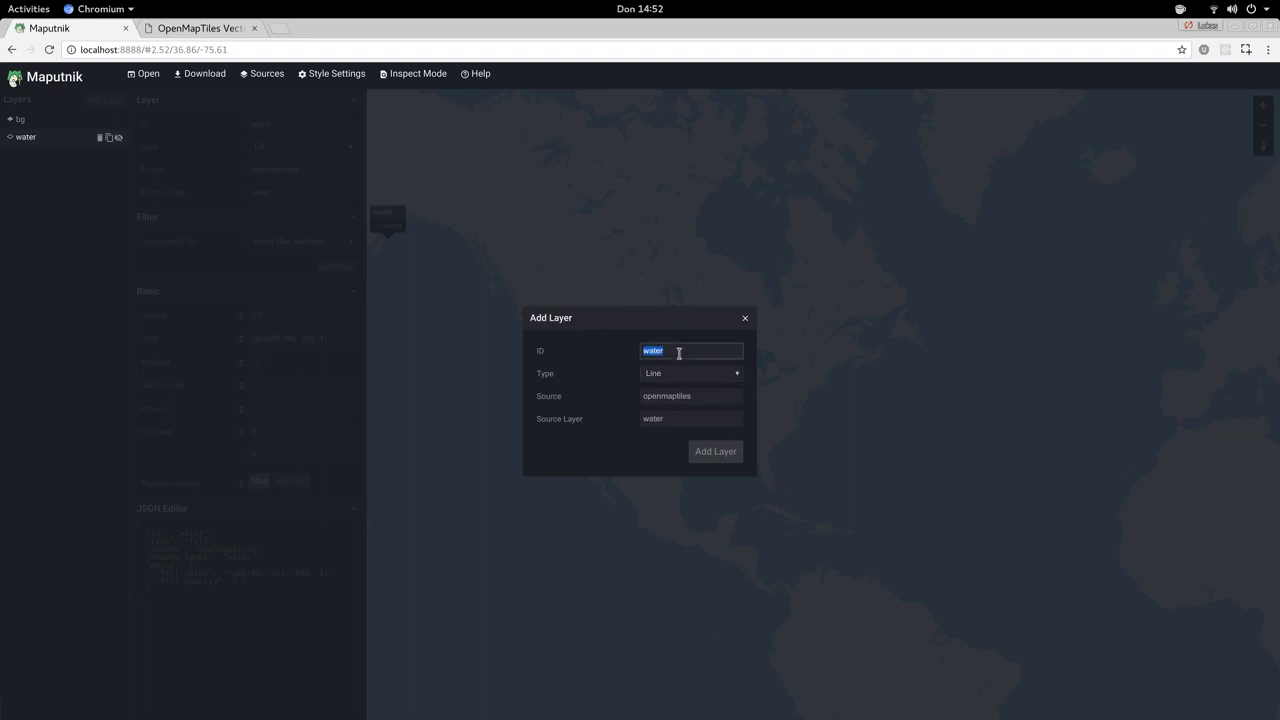
type("boundary")
double_click(679, 353)
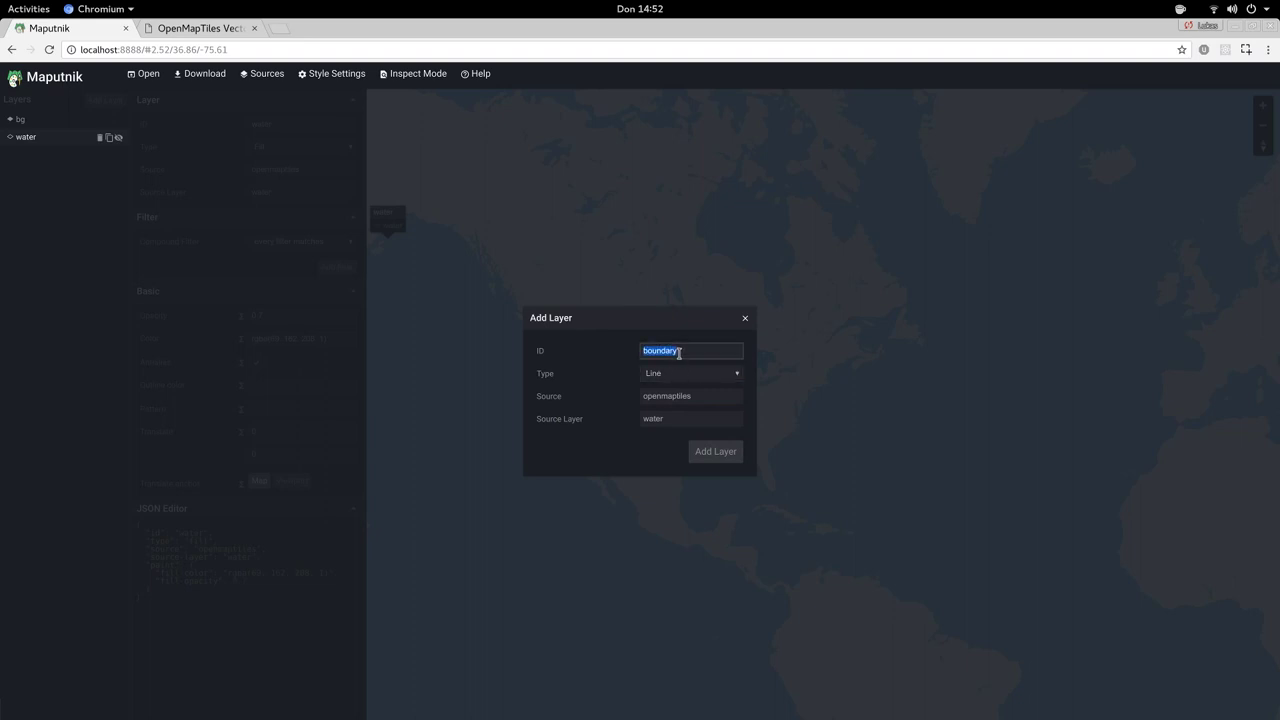
left_click(683, 416)
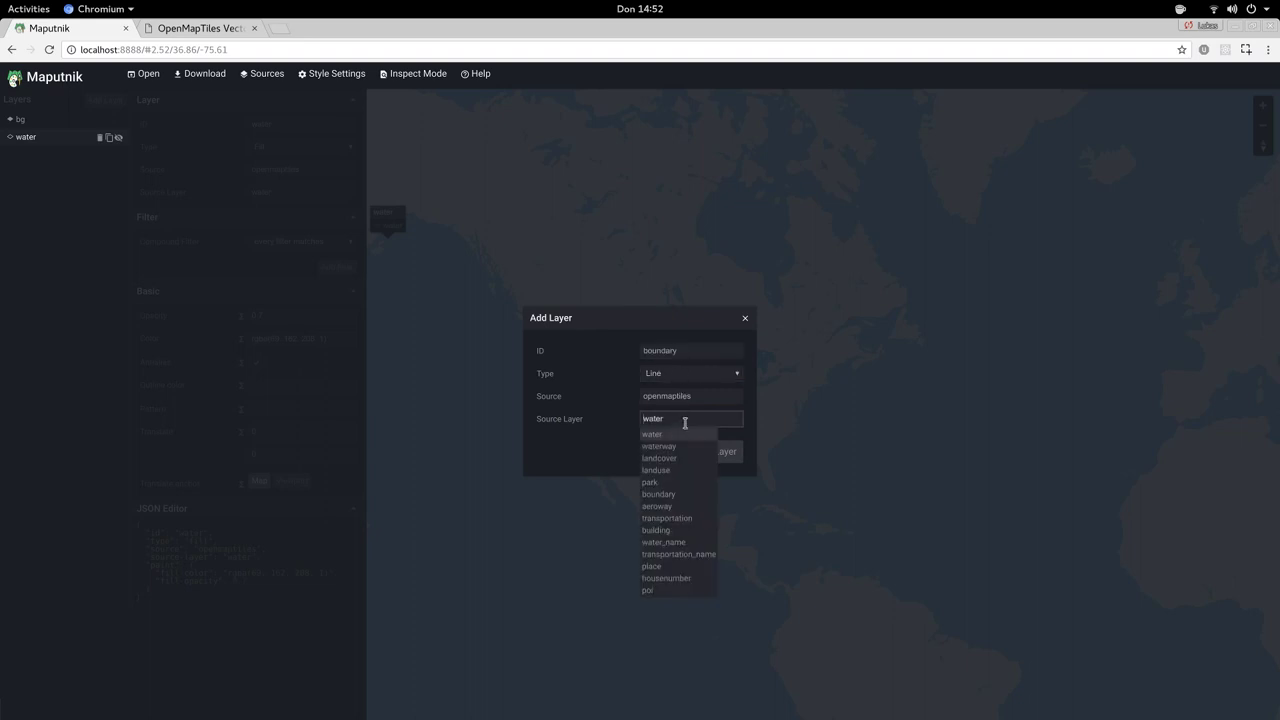
left_click(689, 494)
left_click(727, 451)
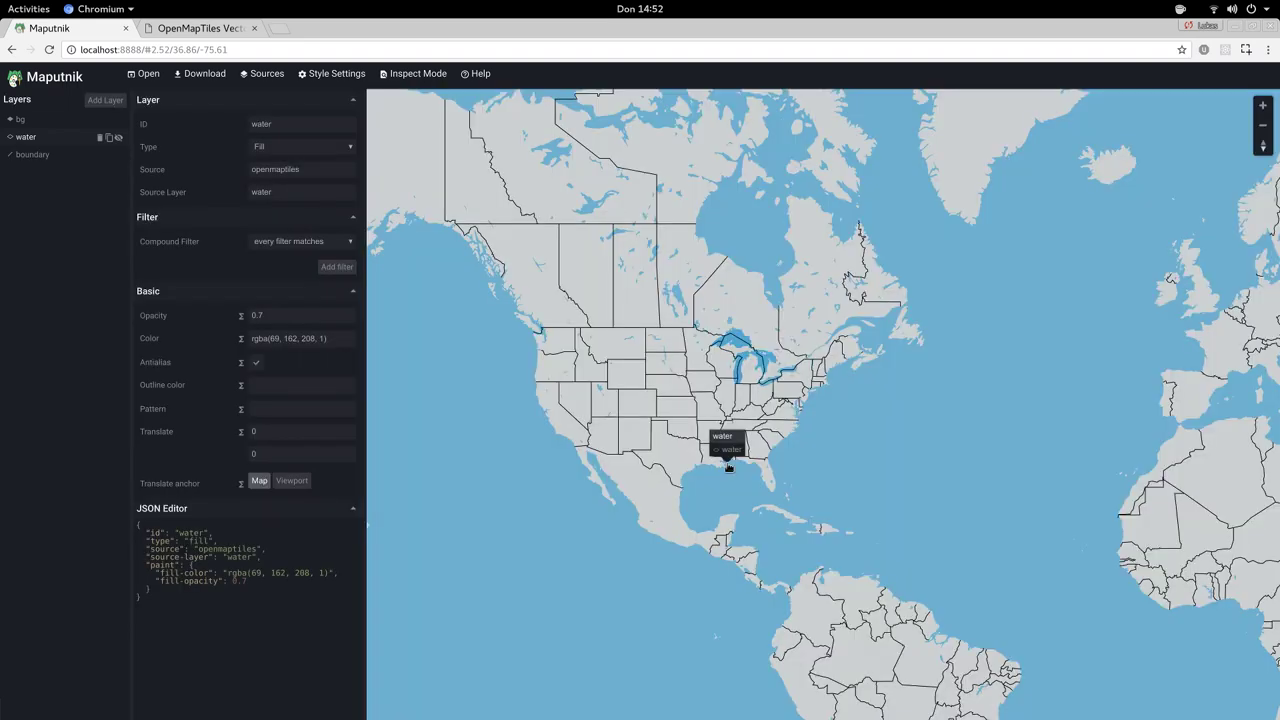
left_click_drag(708, 487, 720, 431)
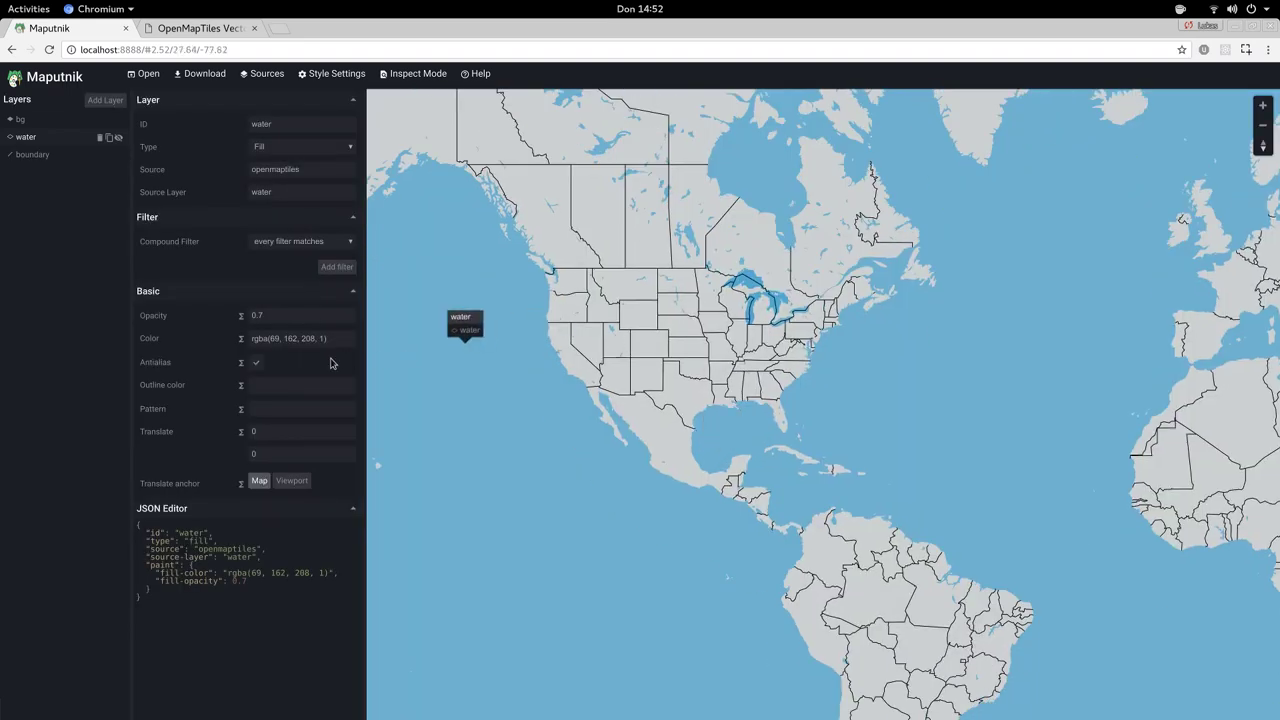
left_click(295, 333)
Colour the boundary lines dark grey, rgba(93, 91, 91, 1), and collapse the Paint and Secondary sections.
left_click(32, 155)
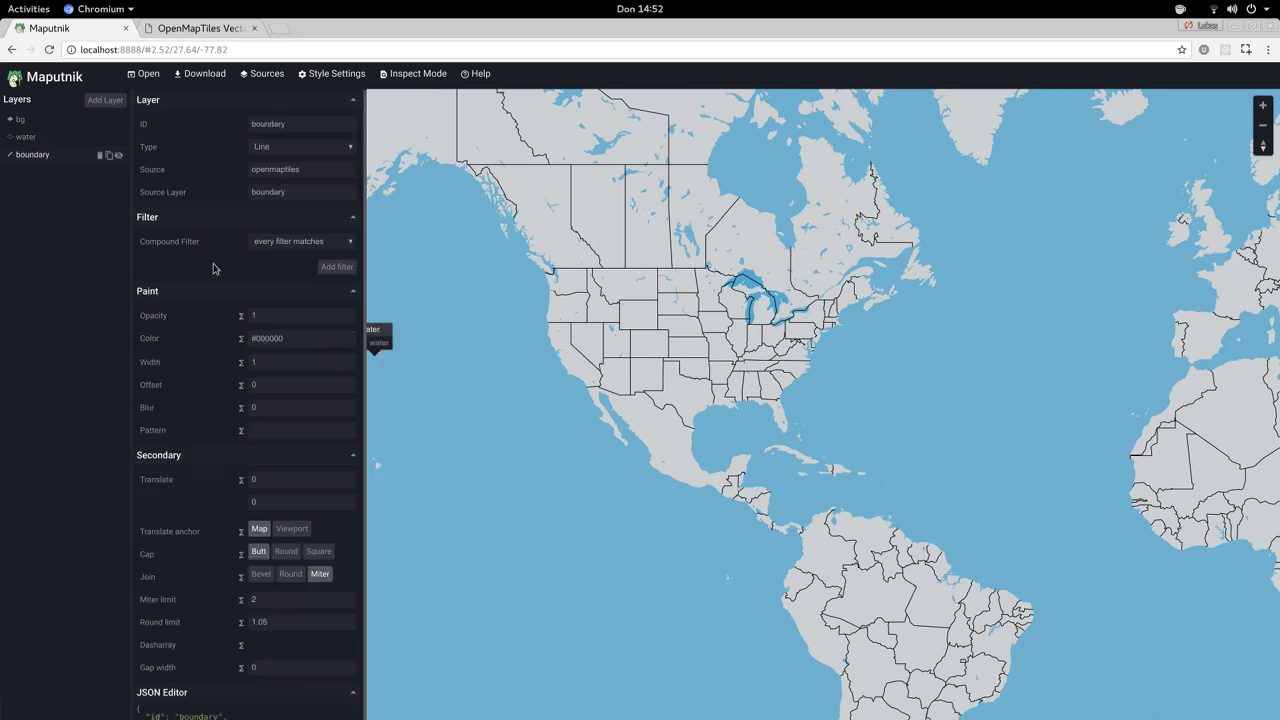
left_click(321, 338)
left_click_drag(396, 355, 383, 390)
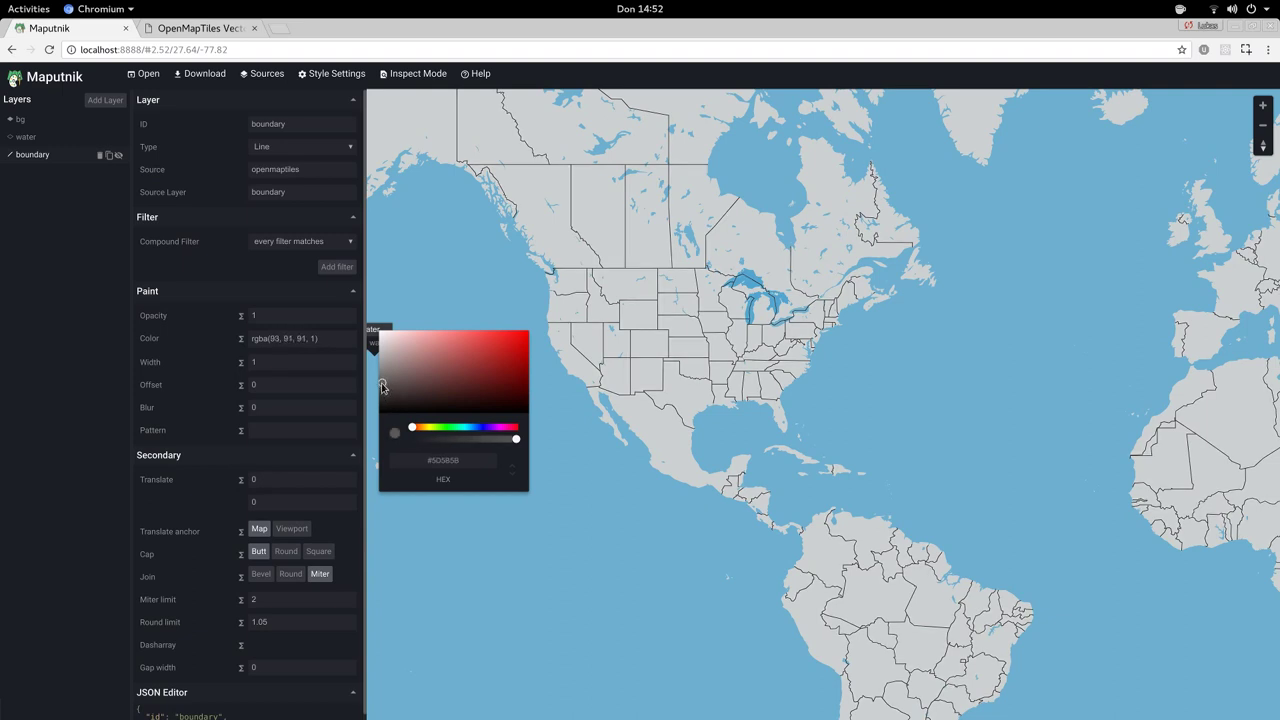
left_click(769, 380)
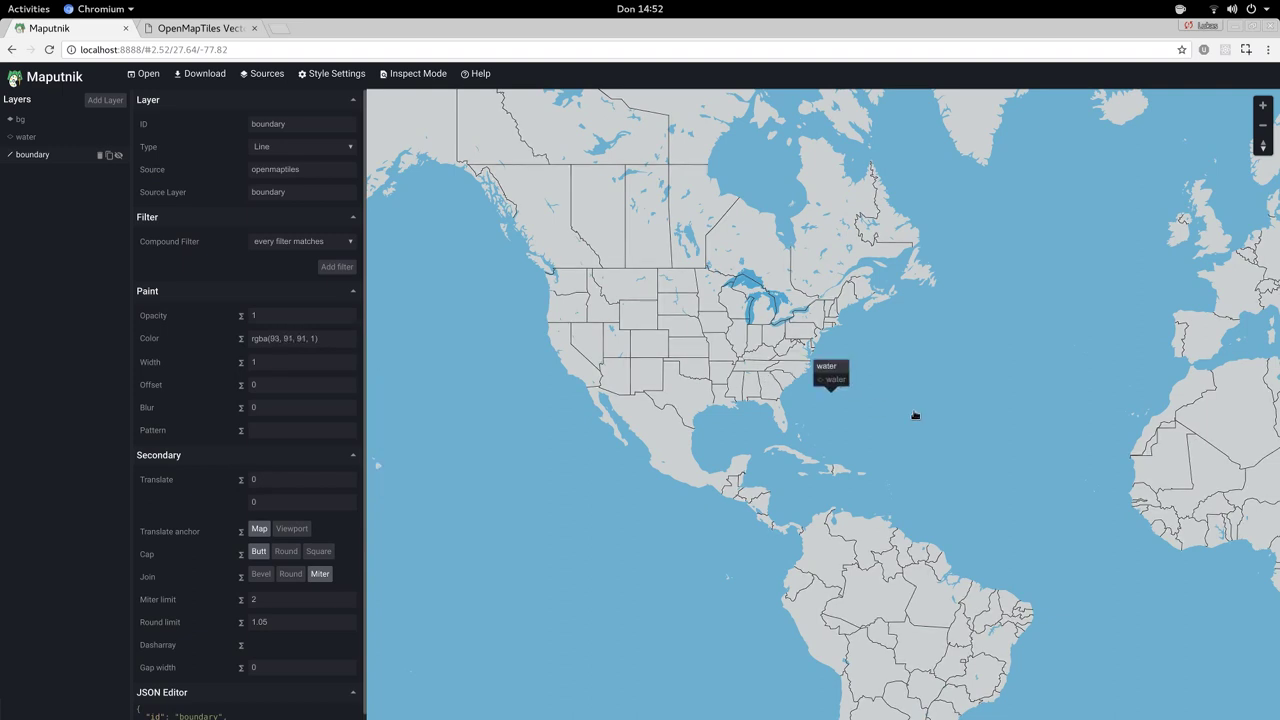
left_click(204, 300)
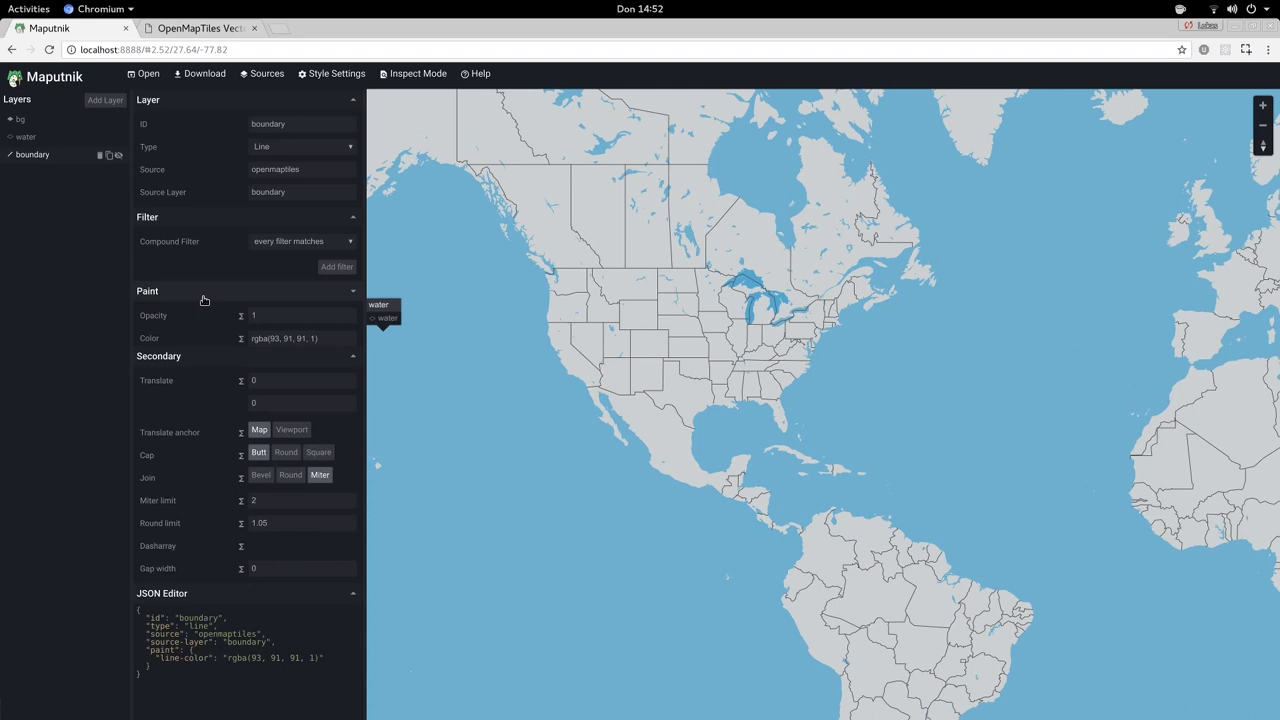
left_click(208, 313)
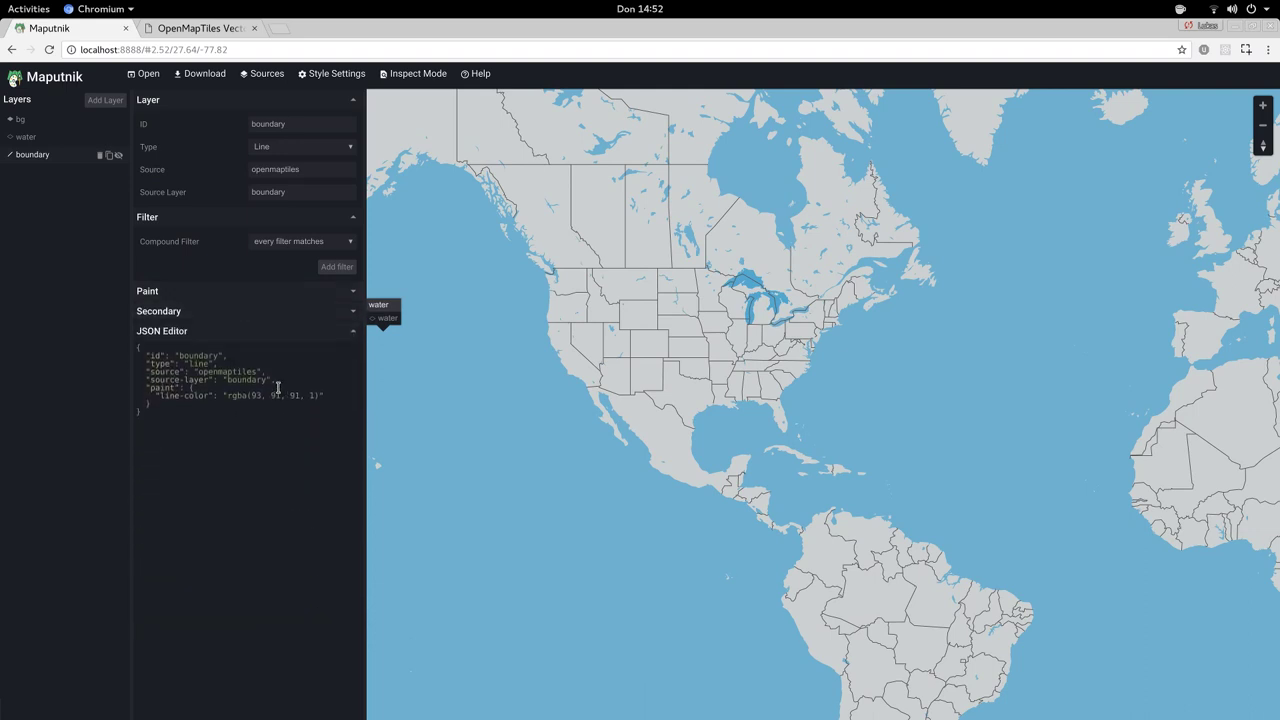
Dash the boundary lines with a line-dasharray of [2, 0.5] entered in the layer JSON.
left_click(278, 388)
key("Return")
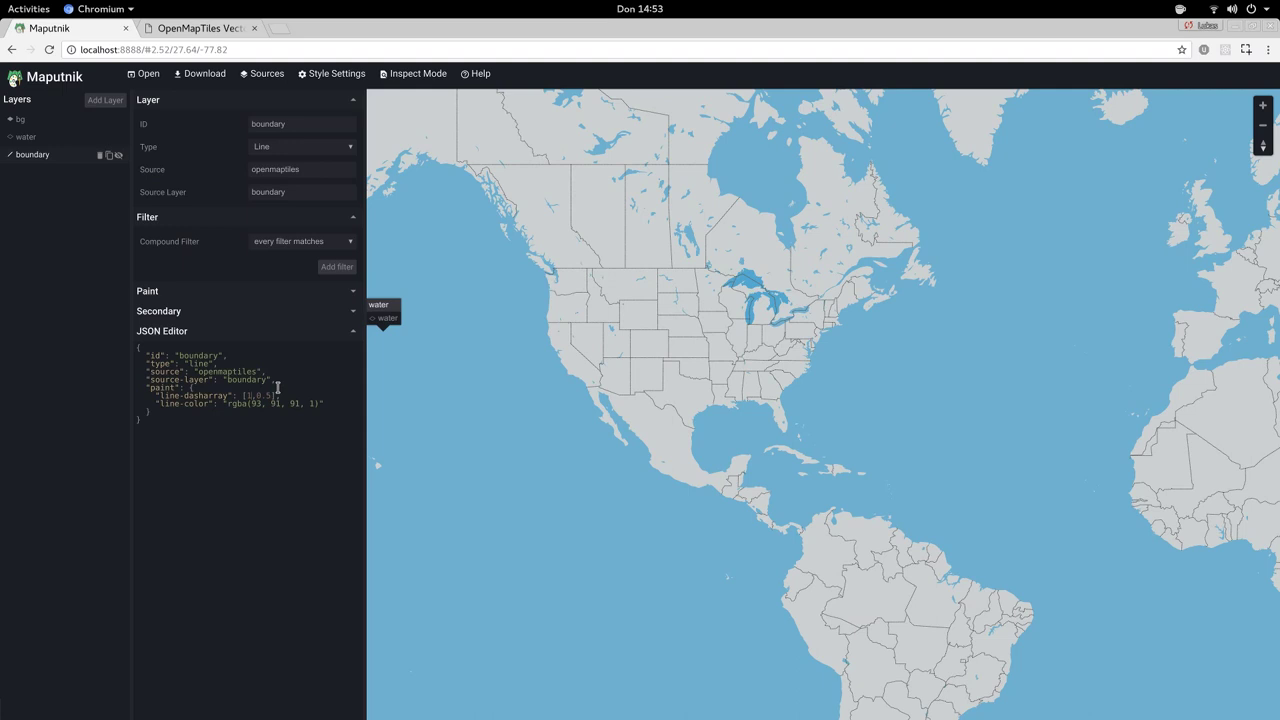
left_click(255, 313)
left_click(262, 500)
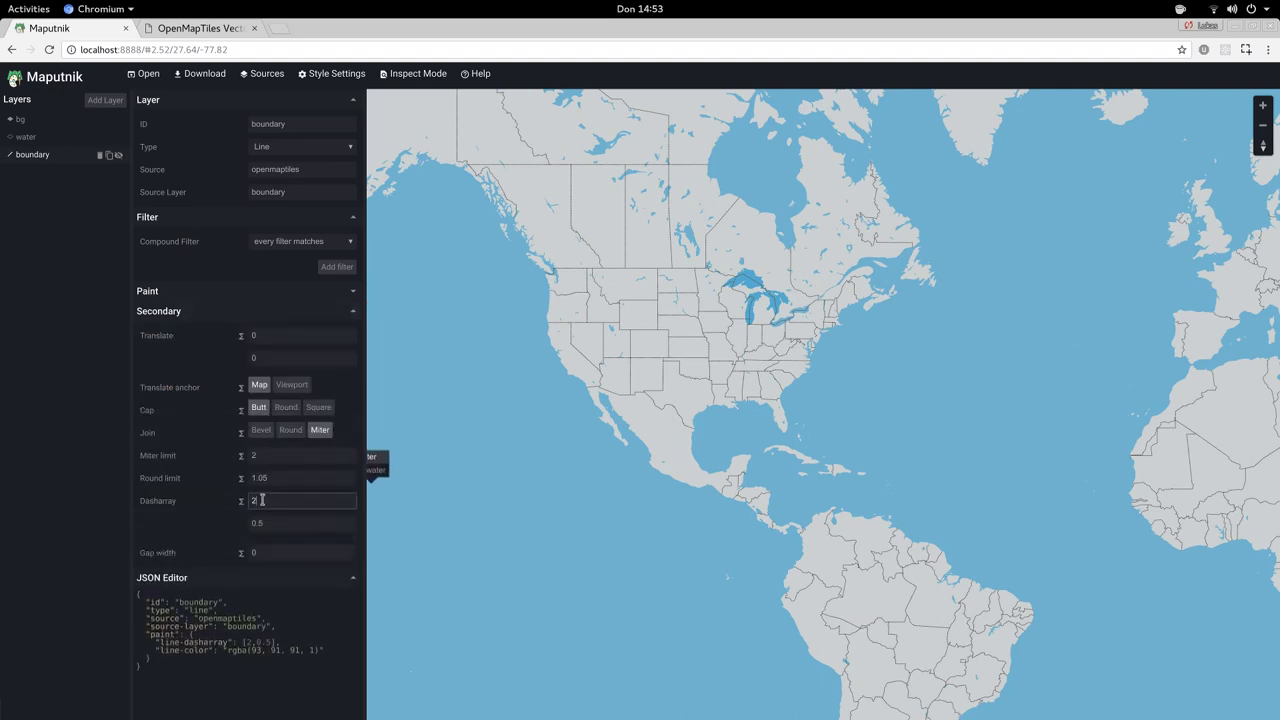
left_click(812, 392)
left_click_drag(1167, 310, 755, 322)
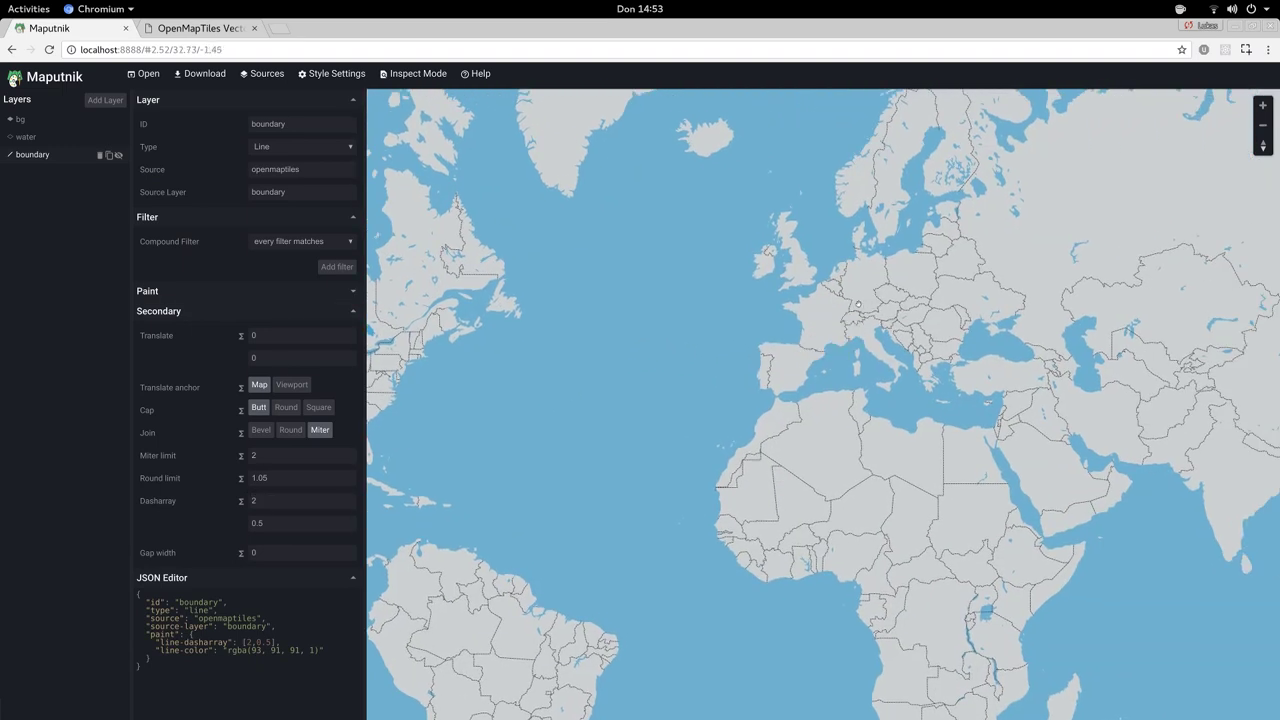
left_click(1262, 125)
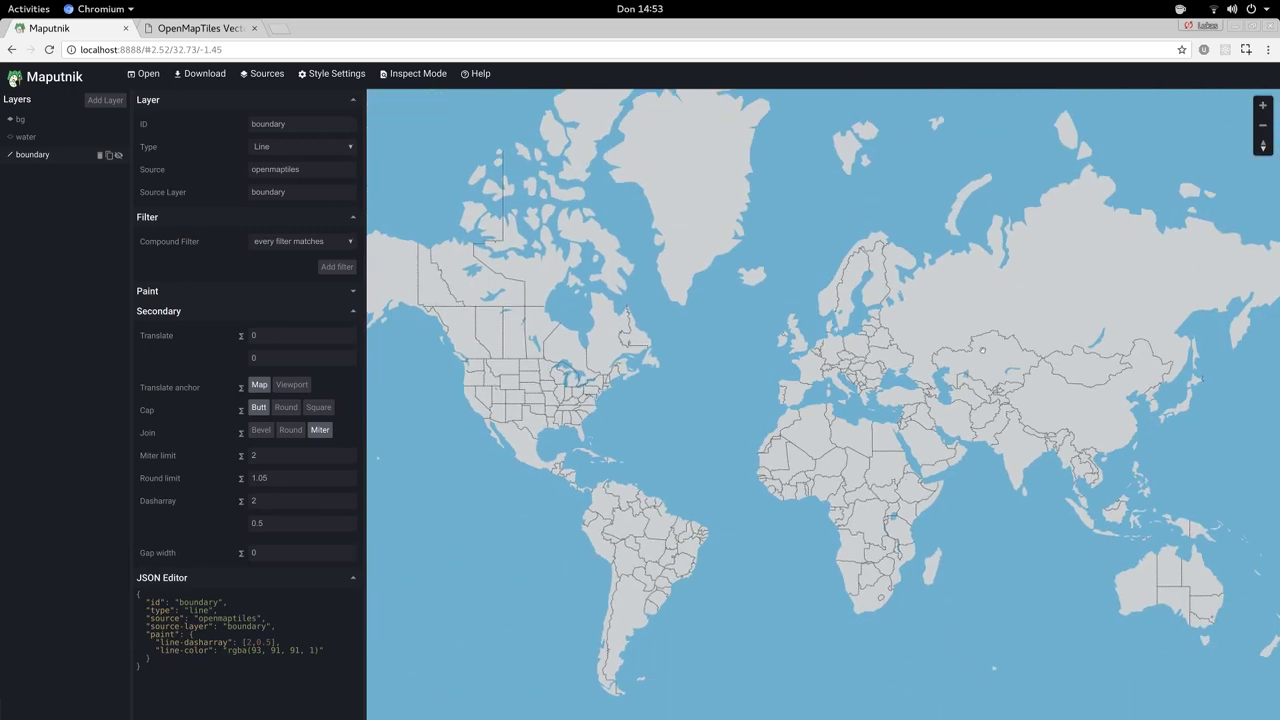
Switch to inspect mode and zoom in on France to examine feature attributes.
left_click(412, 74)
double_click(857, 414)
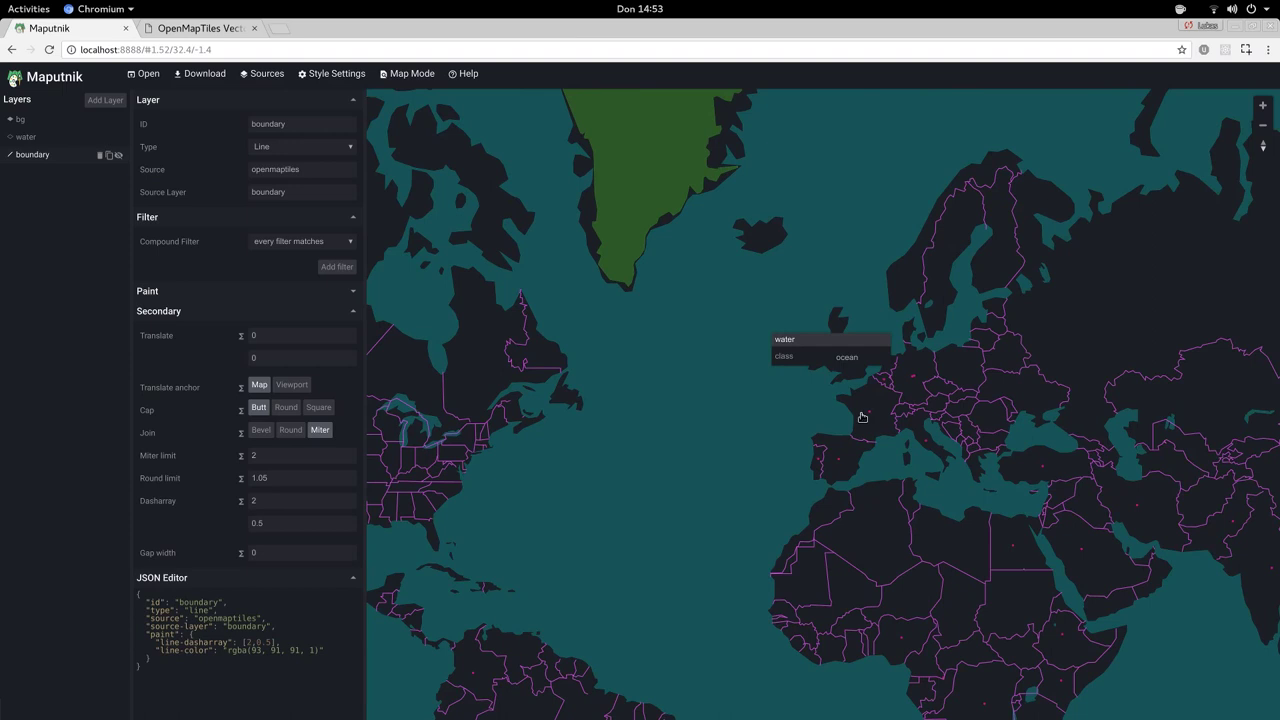
mouse_move(876, 419)
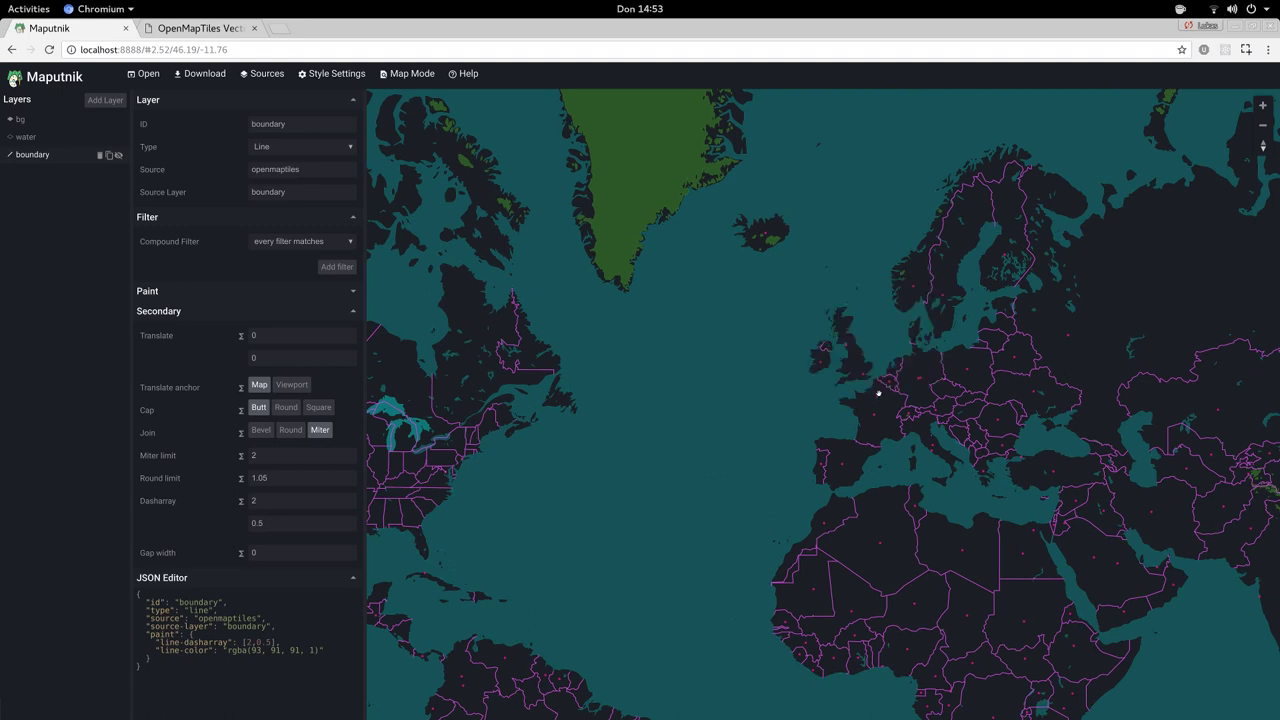
left_click_drag(950, 407, 857, 391)
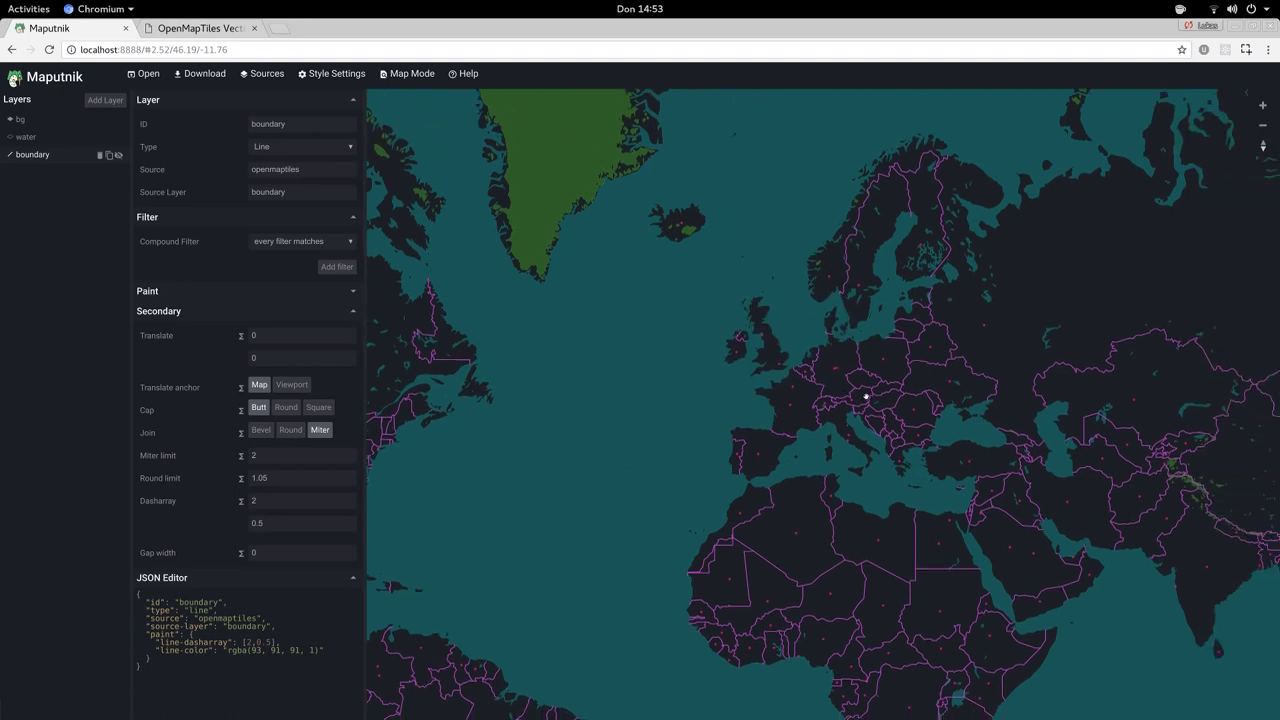
Return to map mode and add a Symbol layer named country from the place source layer.
left_click(412, 73)
left_click(106, 100)
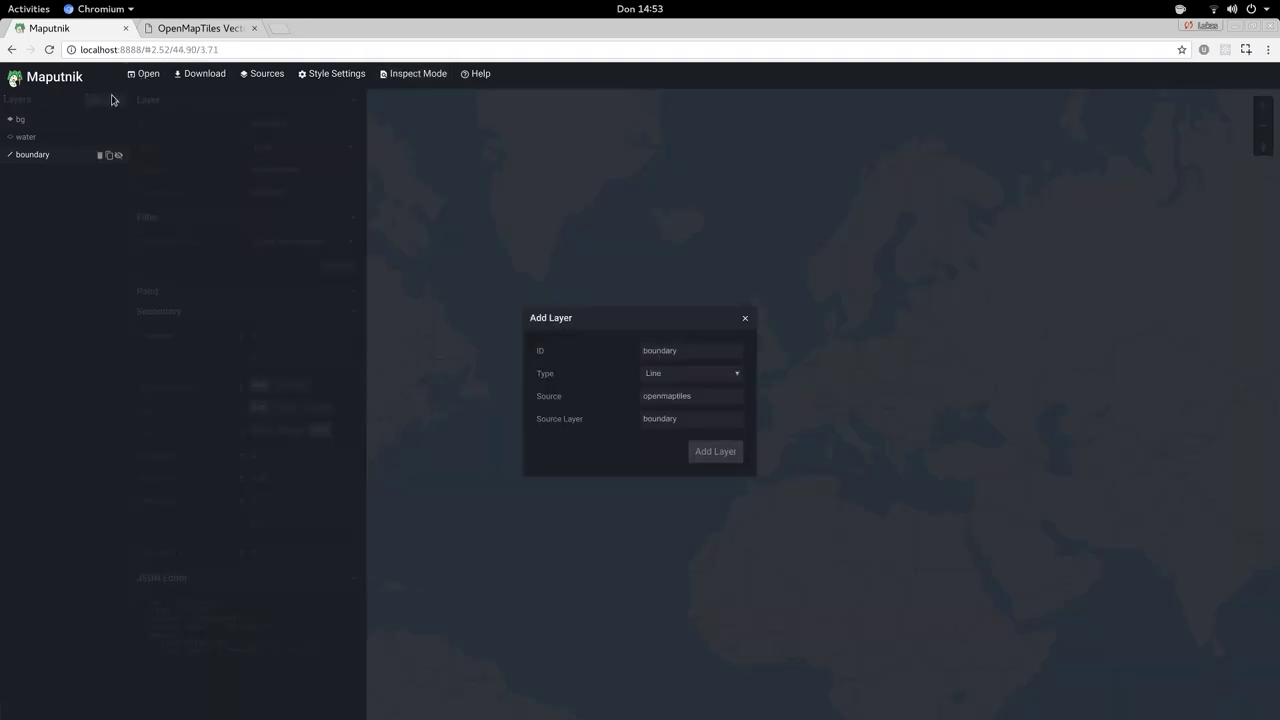
left_click(697, 375)
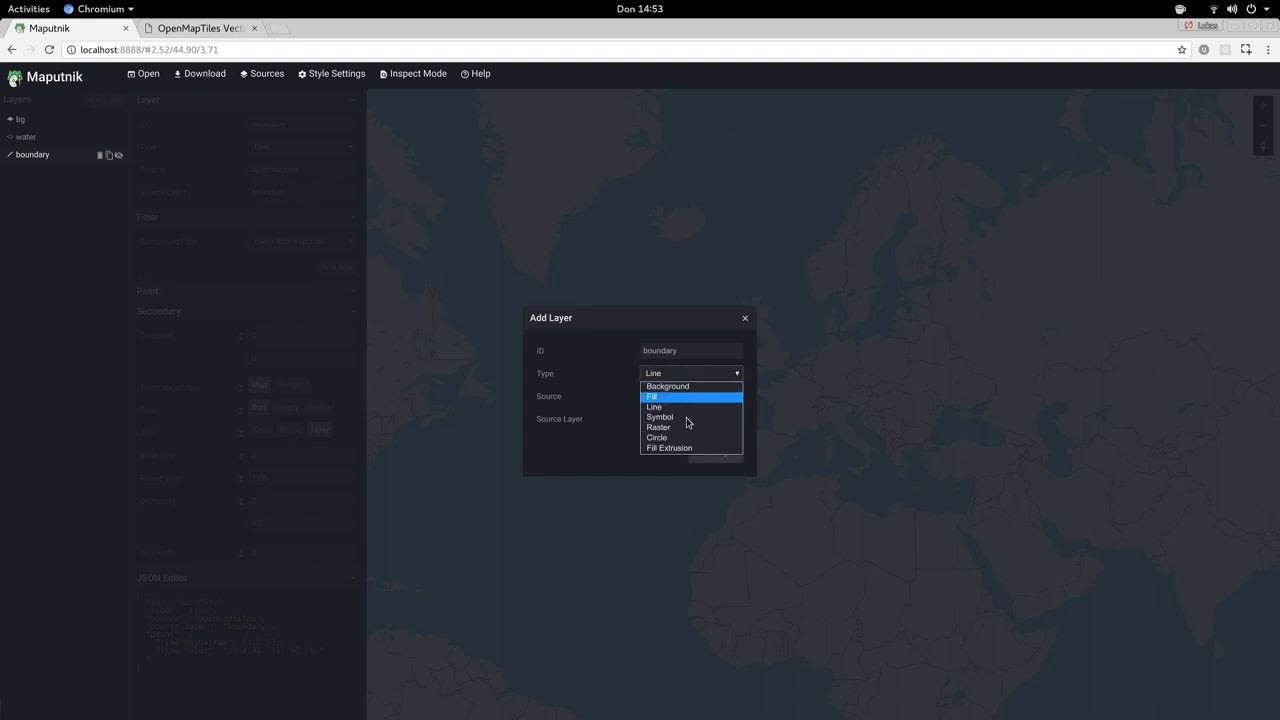
left_click(685, 417)
left_click(689, 418)
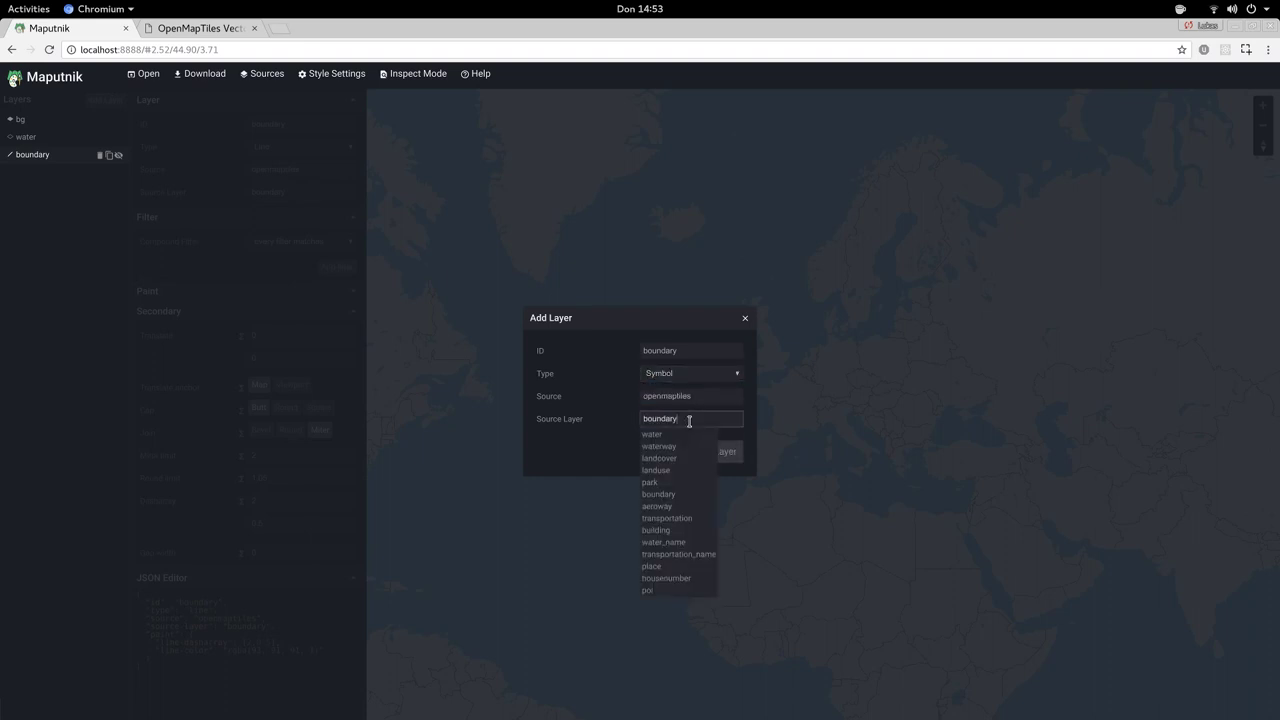
left_click(680, 566)
double_click(703, 347)
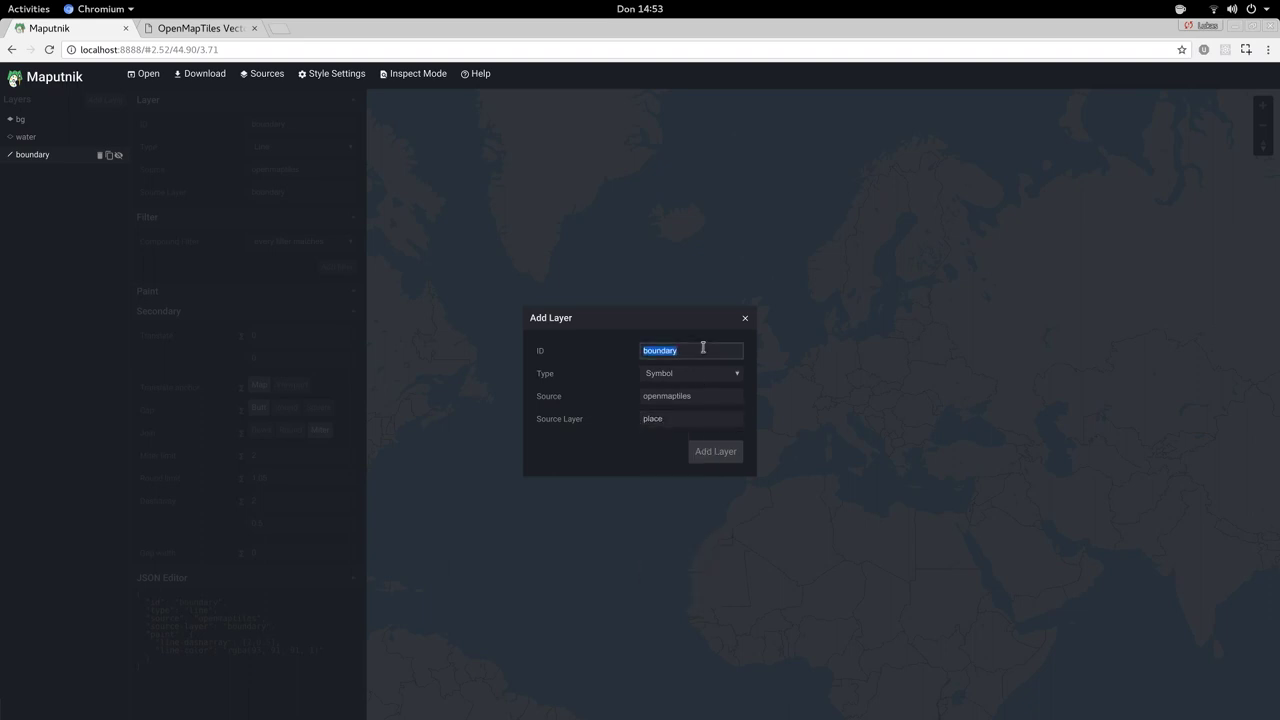
type("coun")
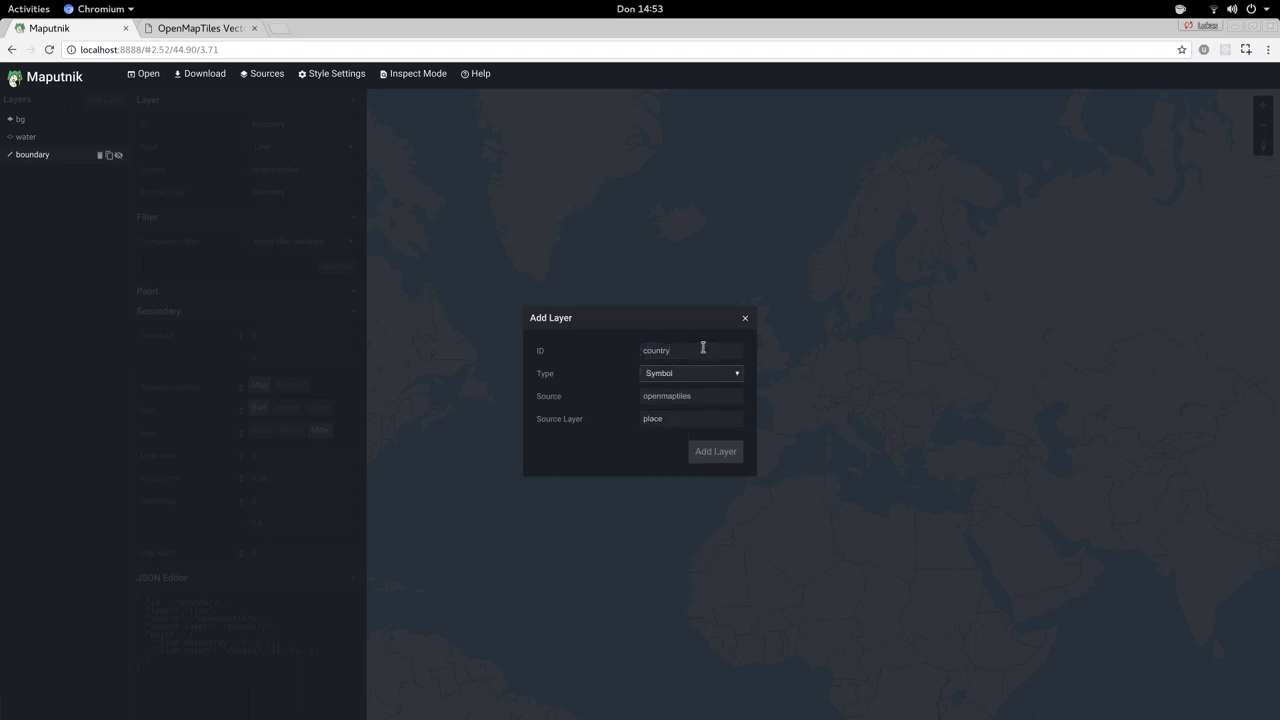
left_click(715, 451)
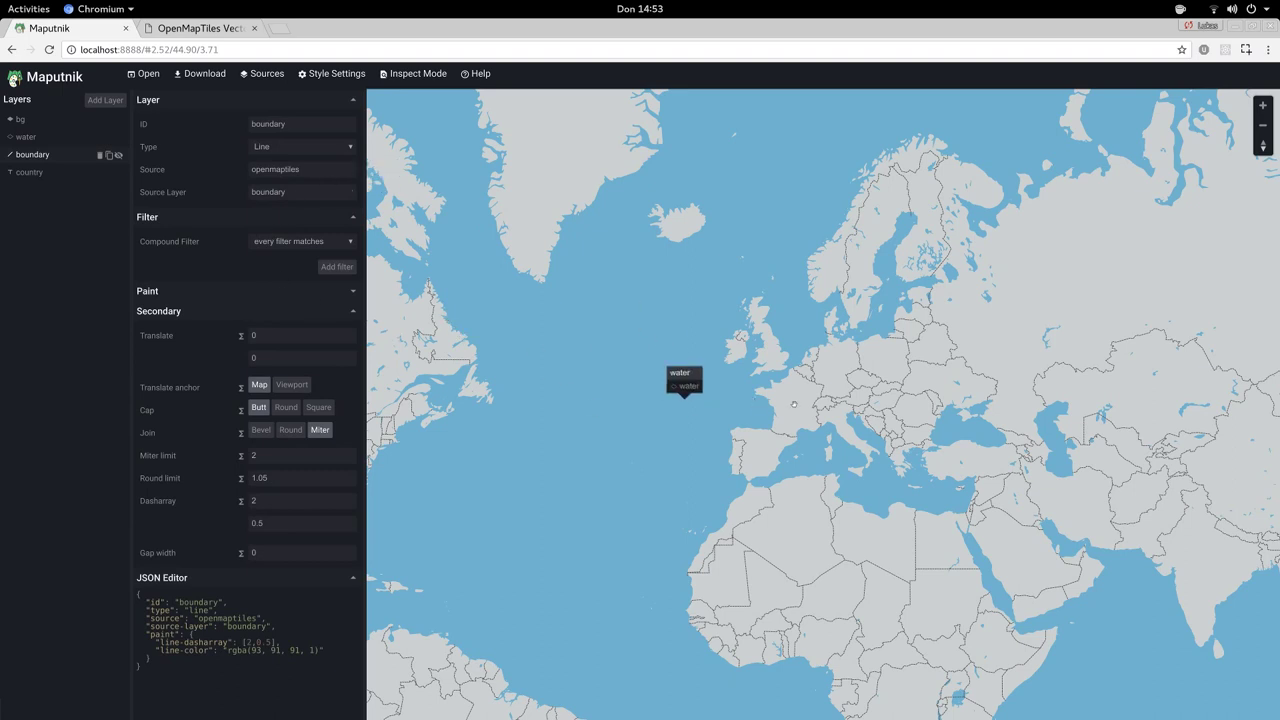
Label the country layer with the {name} field at text size 12.
left_click(42, 174)
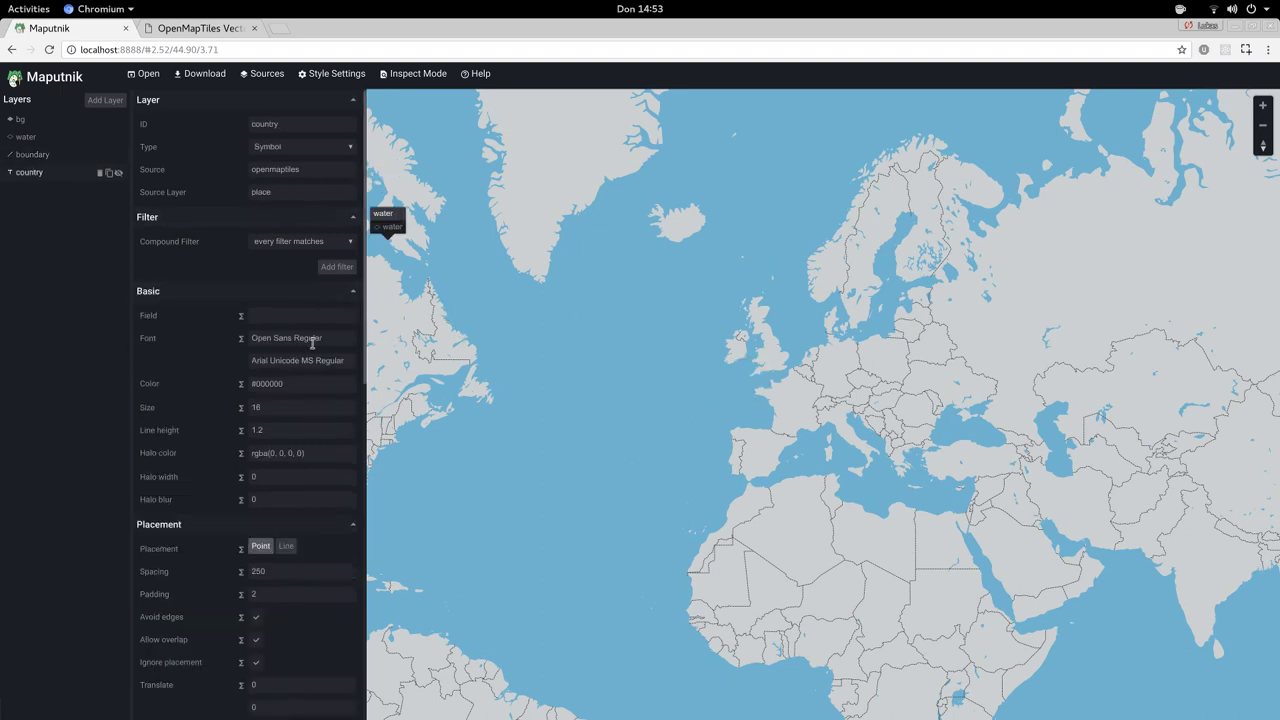
left_click(299, 314)
key("Tab")
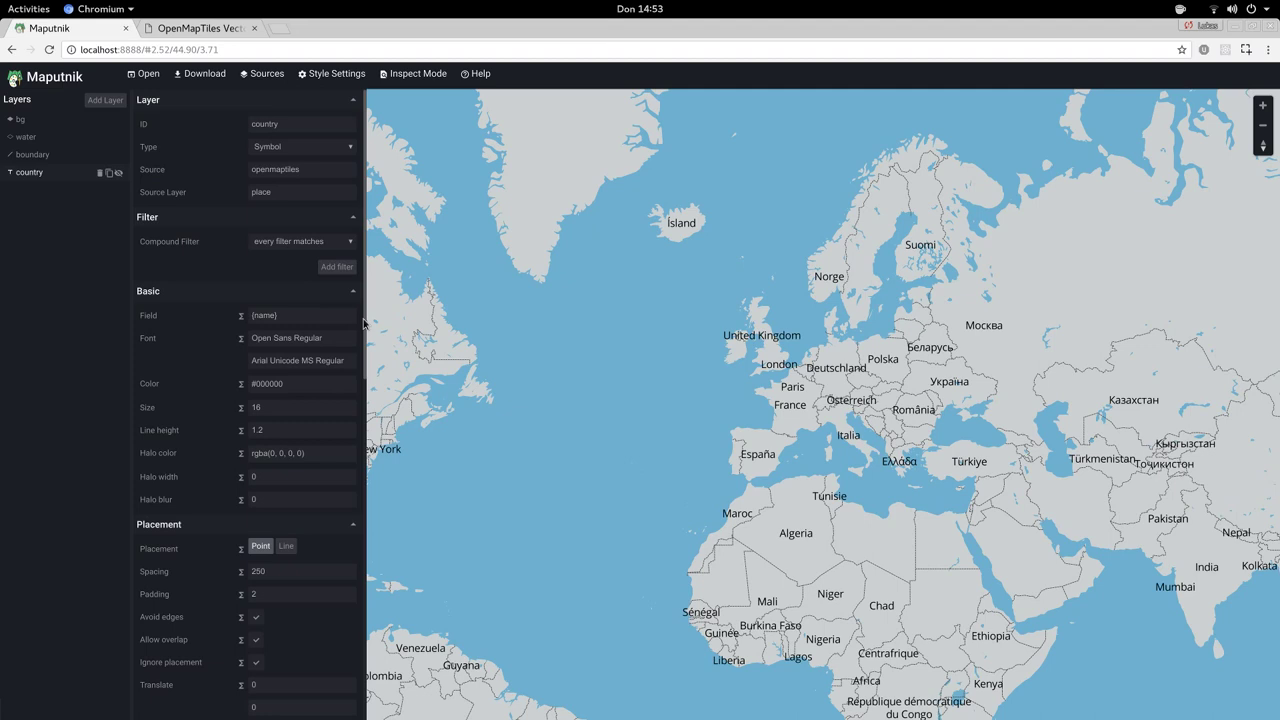
left_click(289, 407)
key("BackSpace")
type("2")
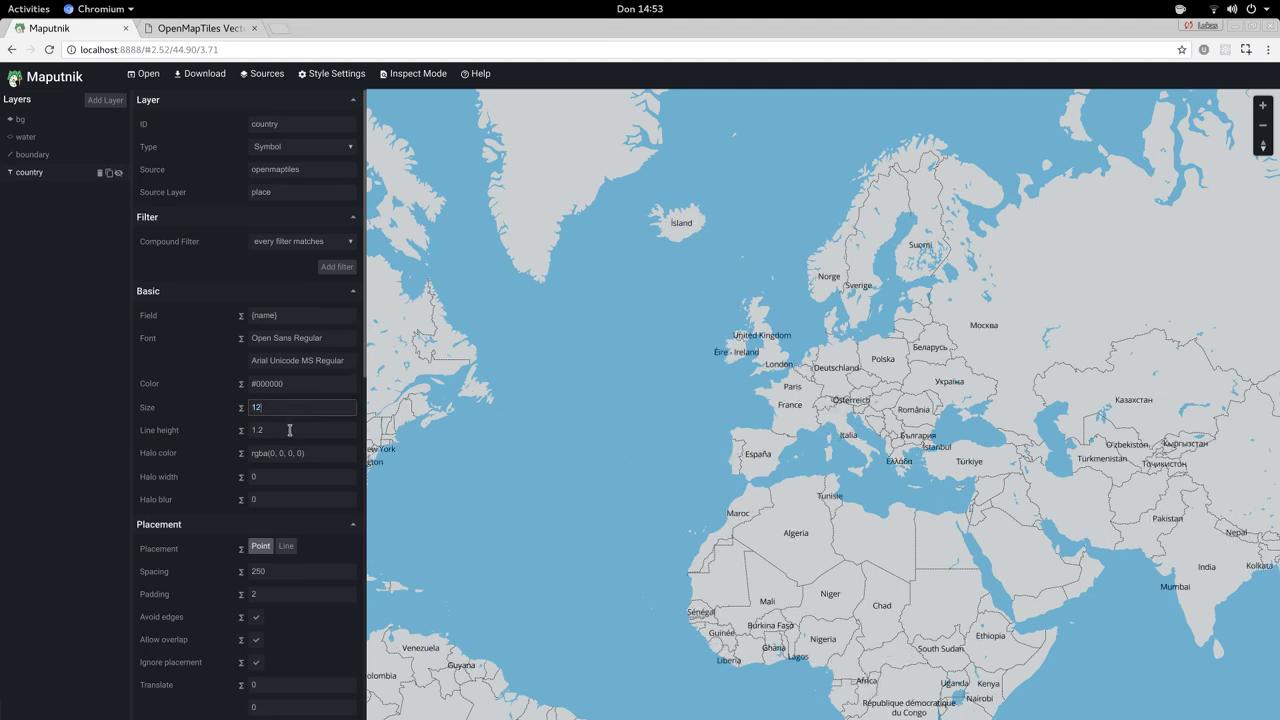
Give the country labels a light halo, rgba(224, 218, 218, 1), width 2 and blur 1.
left_click(300, 455)
left_click_drag(400, 466, 391, 460)
left_click(278, 476)
key("BackSpace")
type("2")
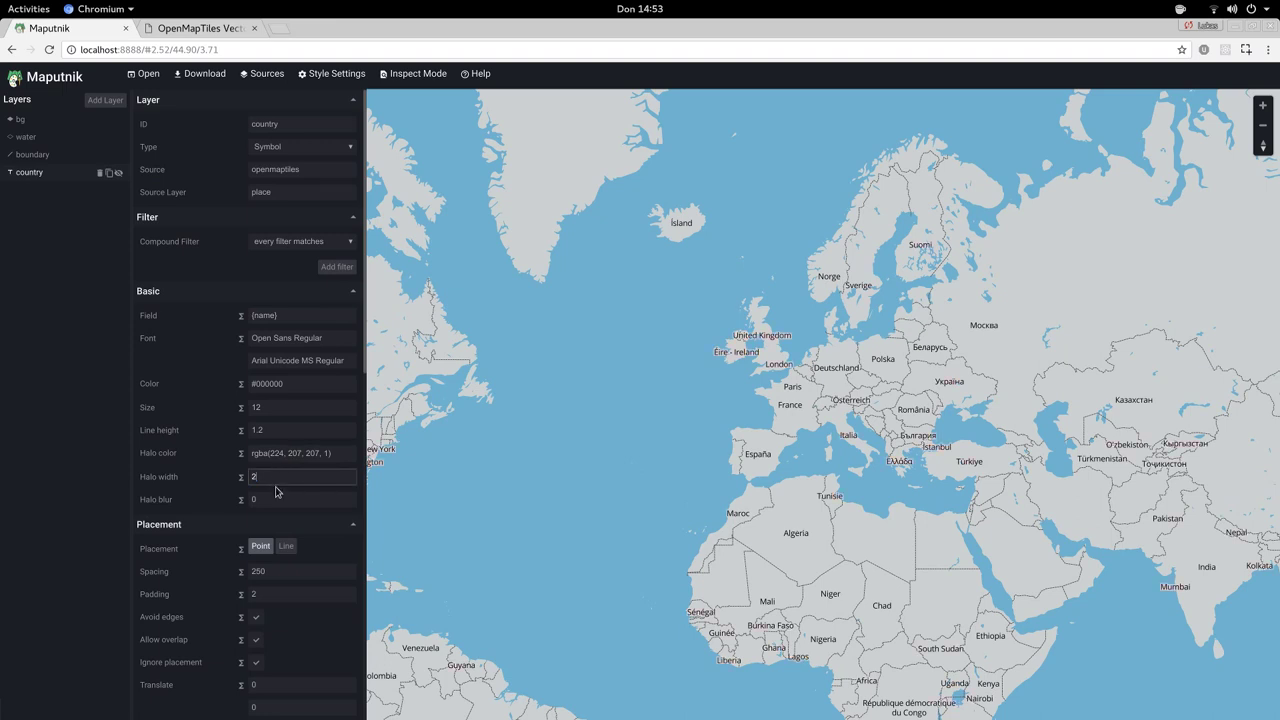
left_click(278, 497)
left_click(240, 453)
key("ctrl+z")
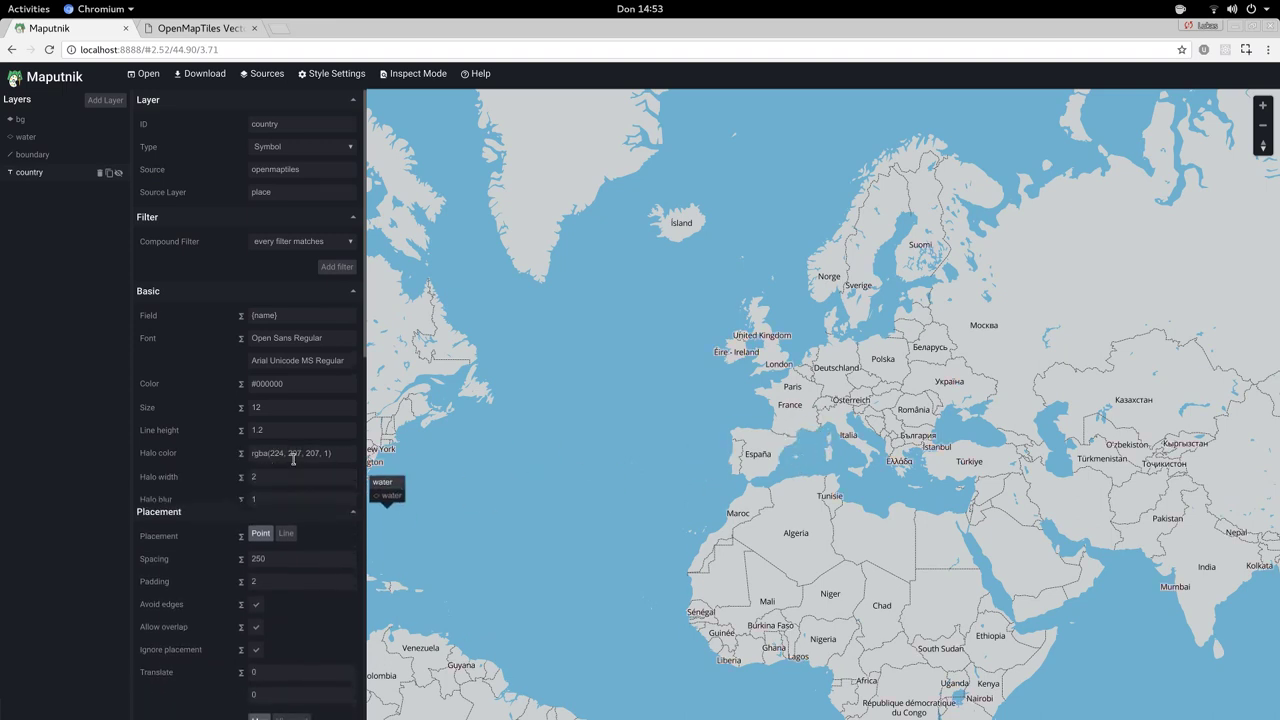
left_click(291, 455)
left_click_drag(420, 480, 383, 473)
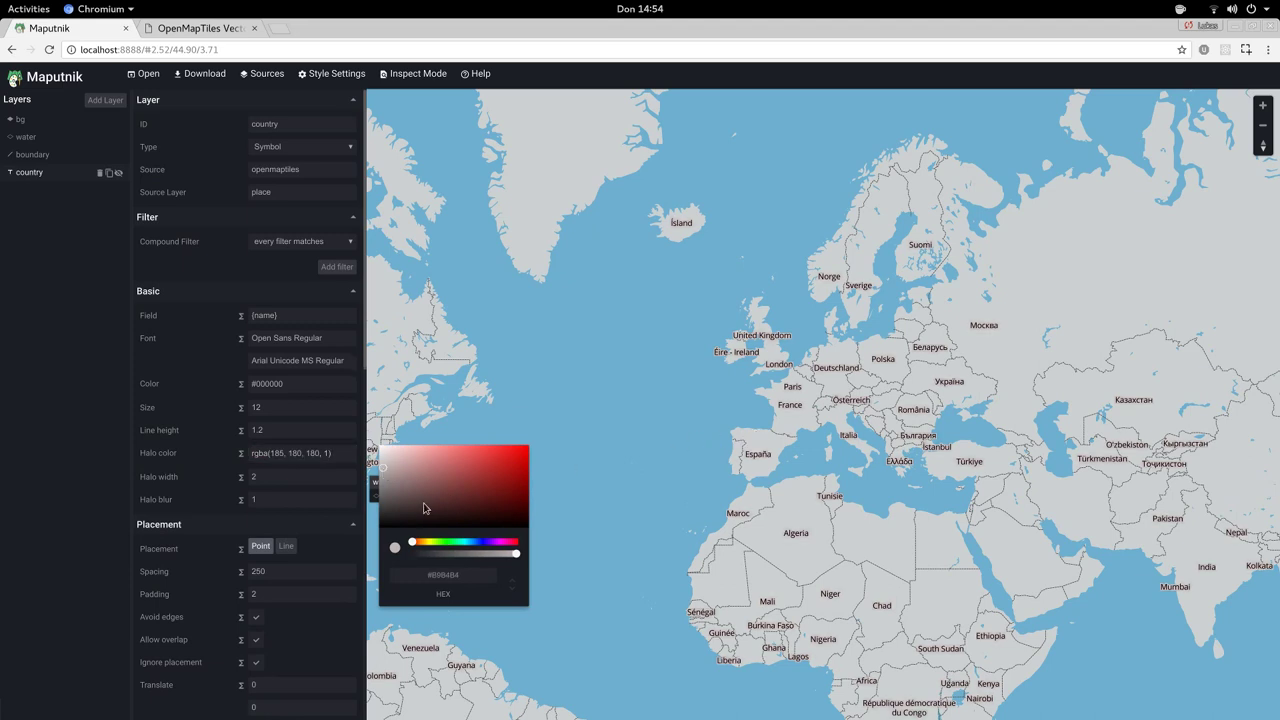
left_click(385, 459)
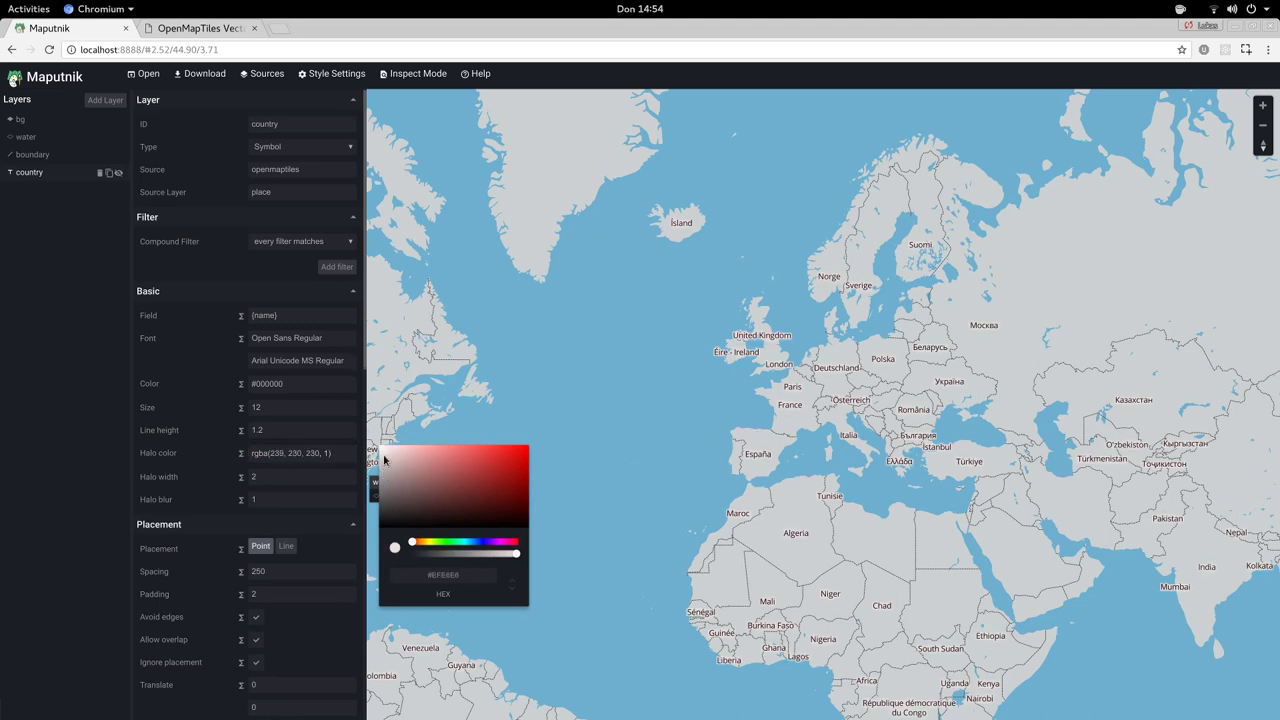
Set the country labels' text transform to uppercase.
left_click(736, 430)
left_click(245, 524)
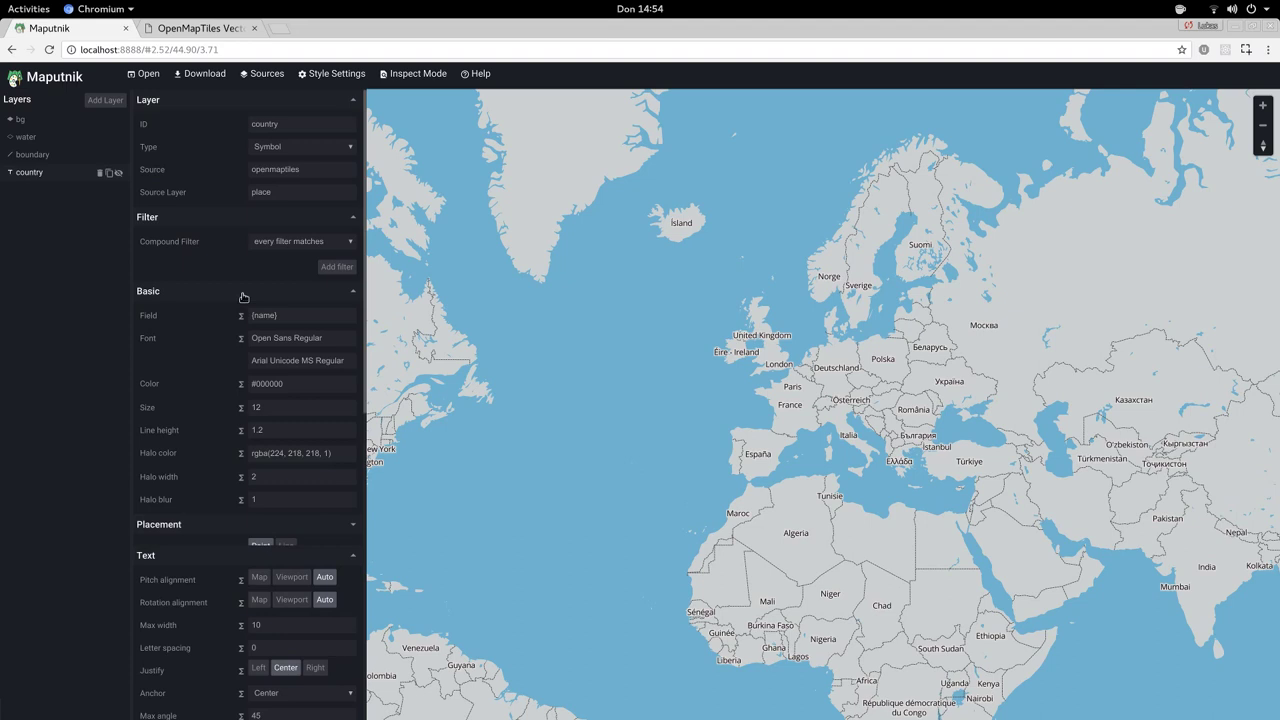
left_click(243, 297)
left_click(296, 562)
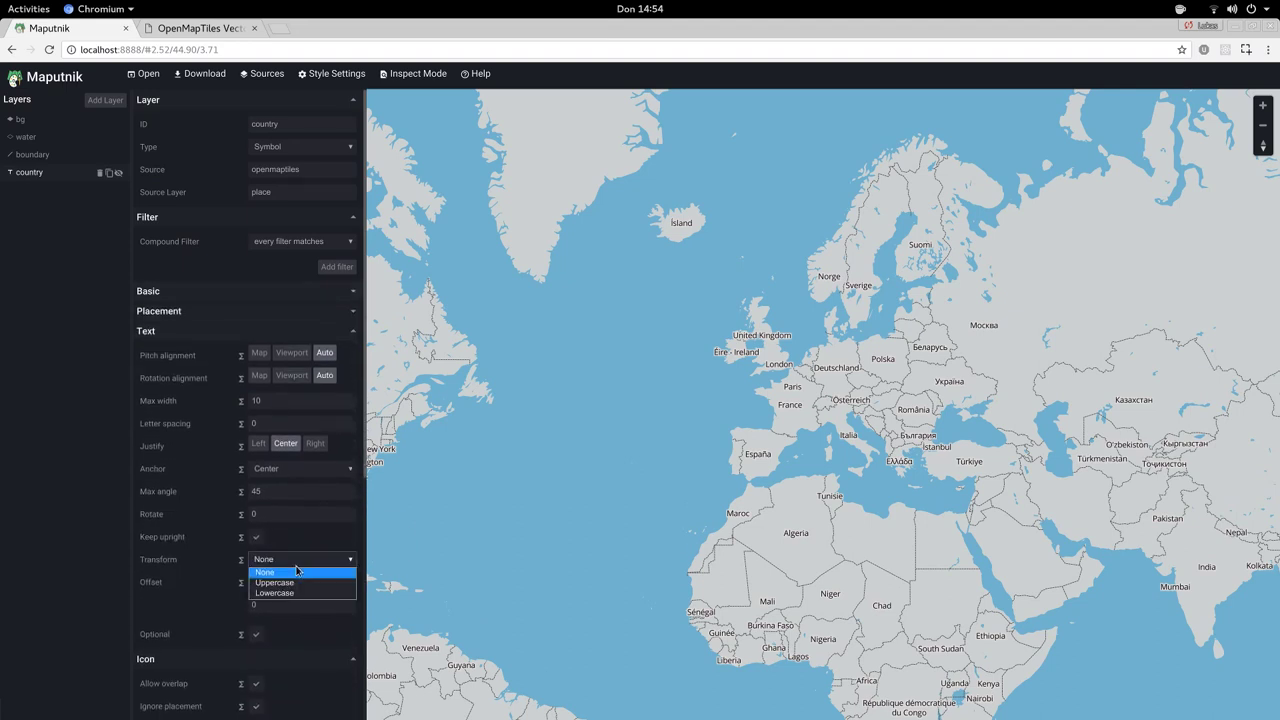
left_click(296, 583)
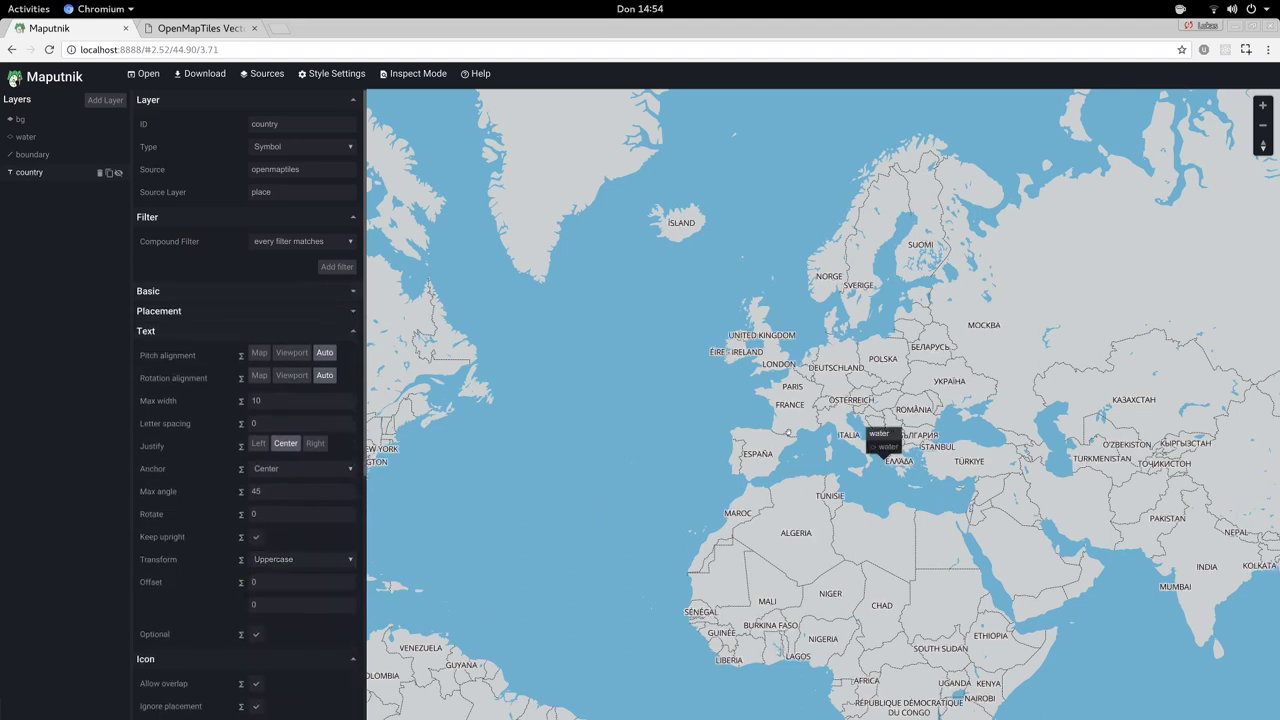
Change the country layer's font from Bold to Open Sans Regular, then zoom in on Europe.
left_click(259, 294)
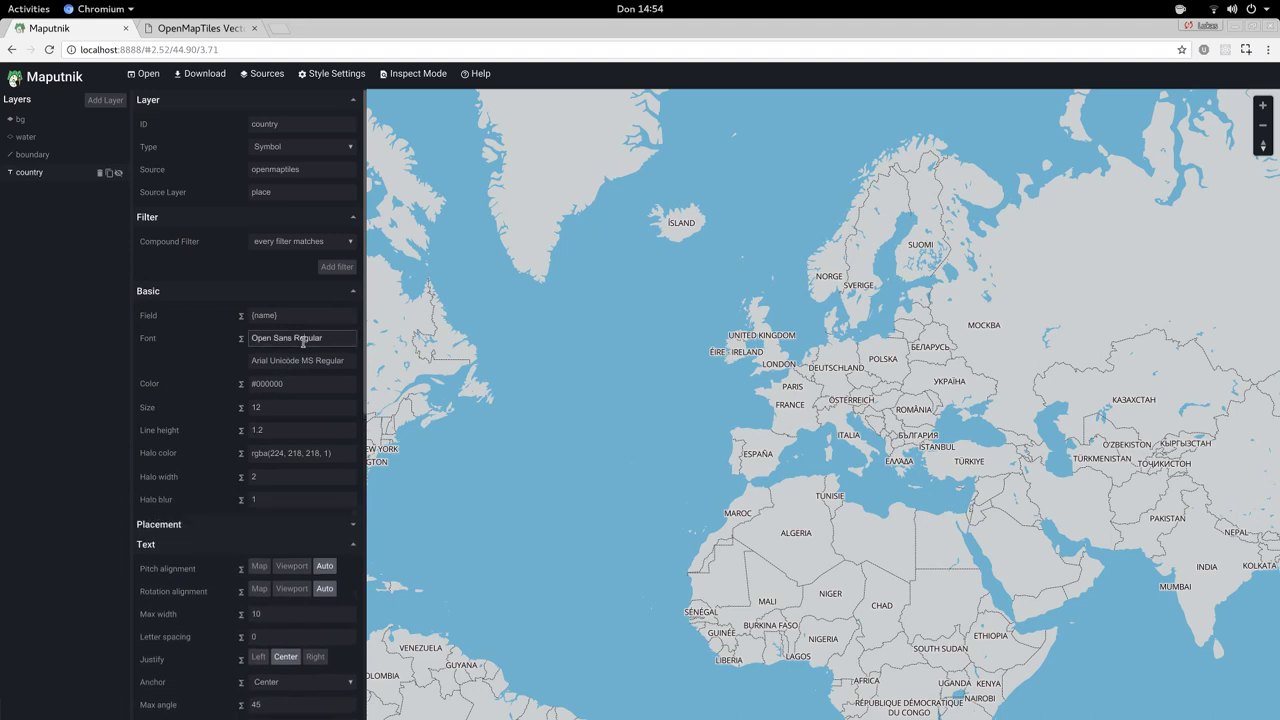
double_click(303, 339)
type("Bold")
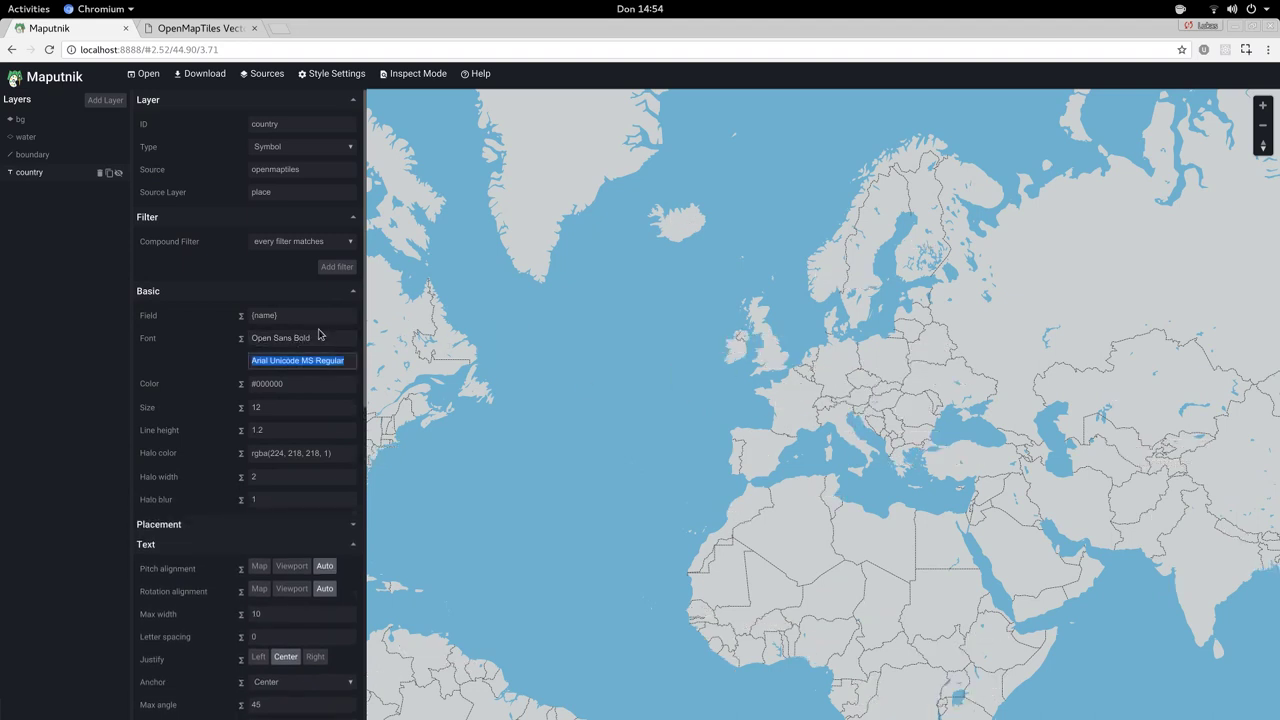
left_click(318, 338)
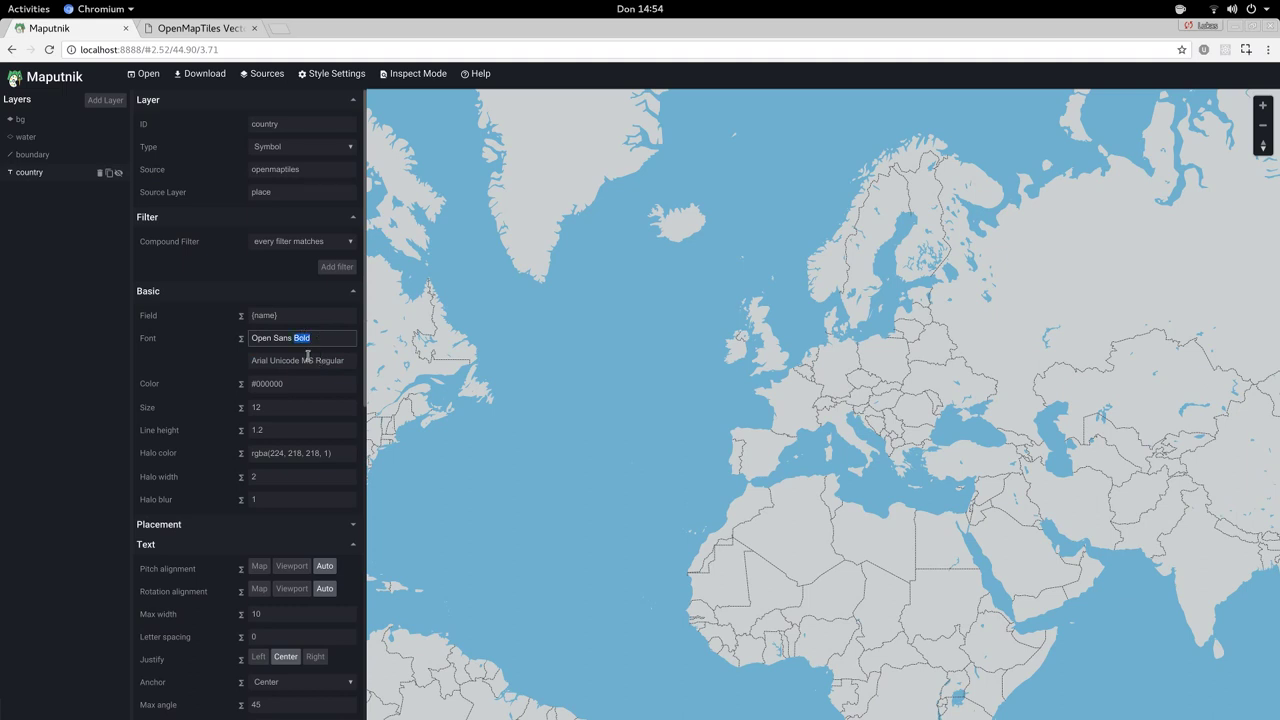
left_click(307, 362)
double_click(309, 343)
type("Regular")
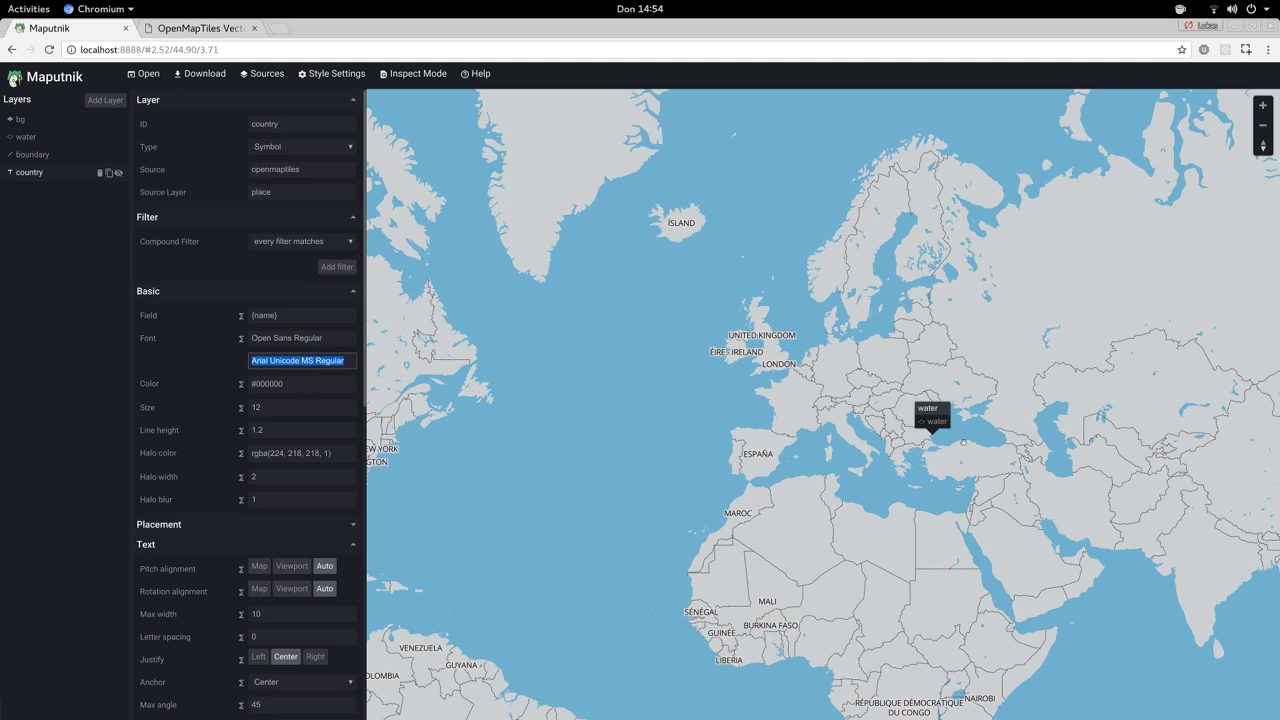
double_click(864, 391)
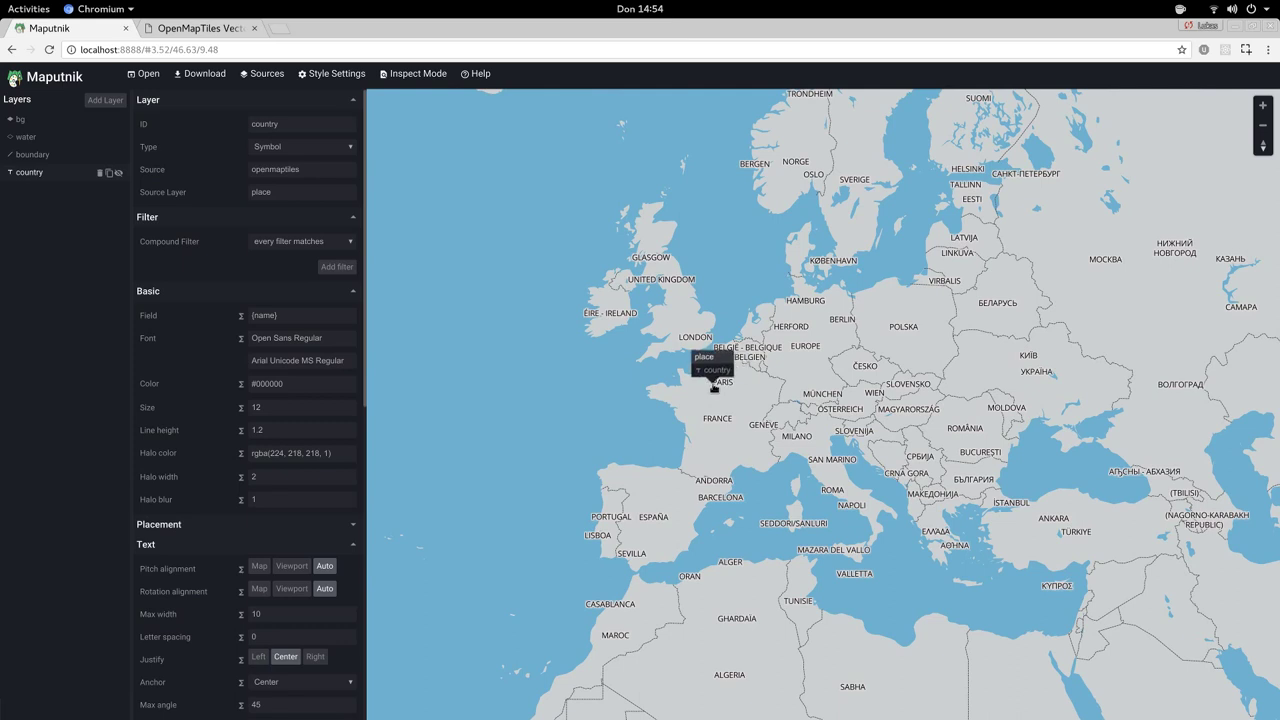
Filter the country label layer to class == country.
left_click(331, 267)
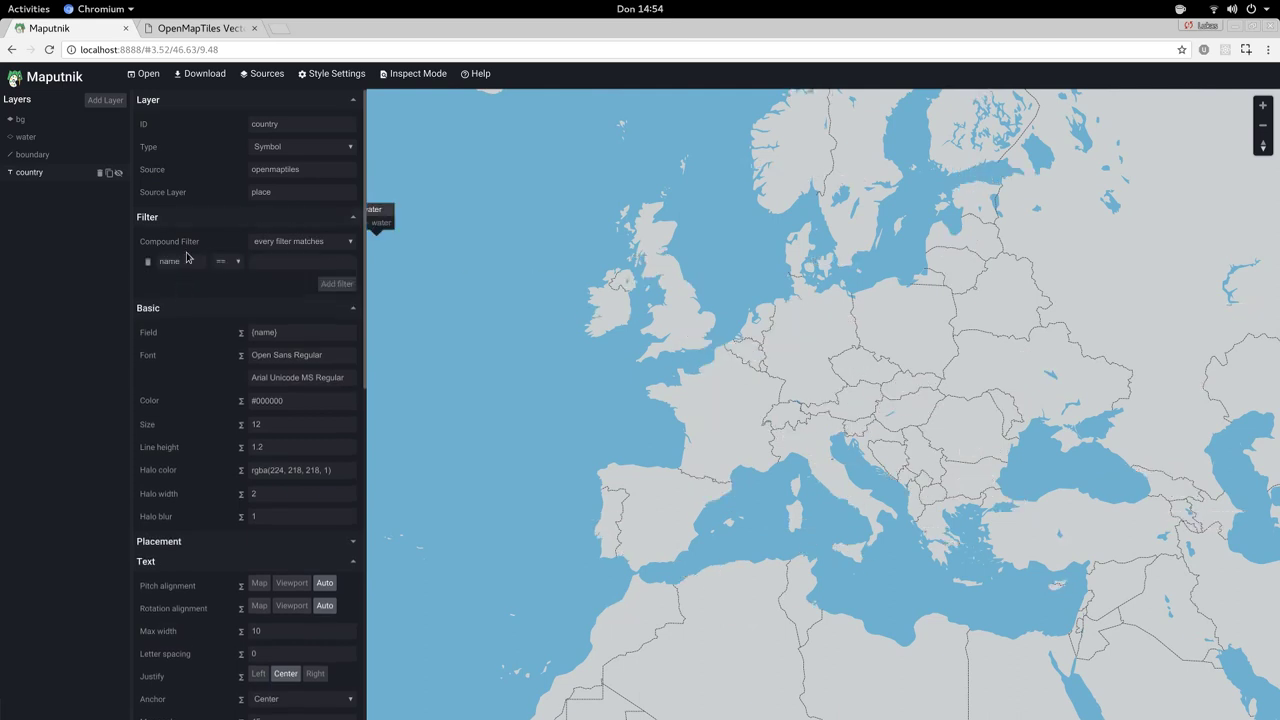
left_click(185, 260)
left_click(186, 279)
left_click(277, 264)
key("Tab")
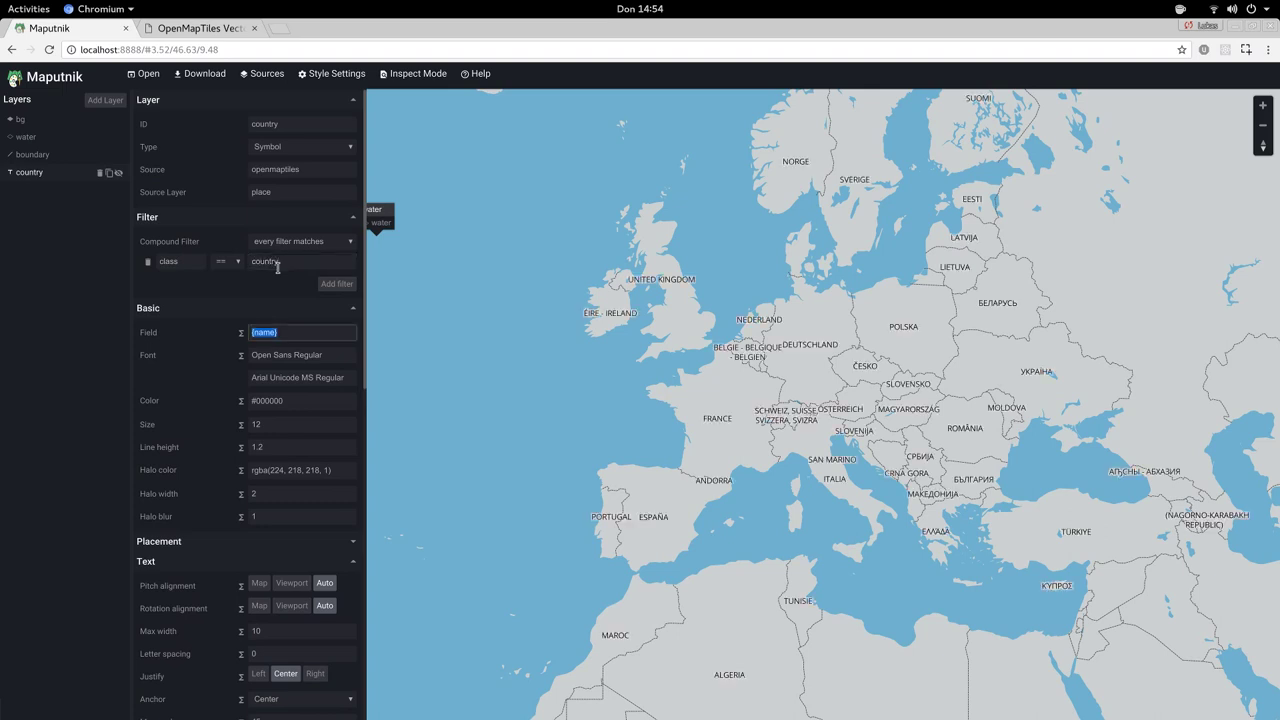
left_click(77, 211)
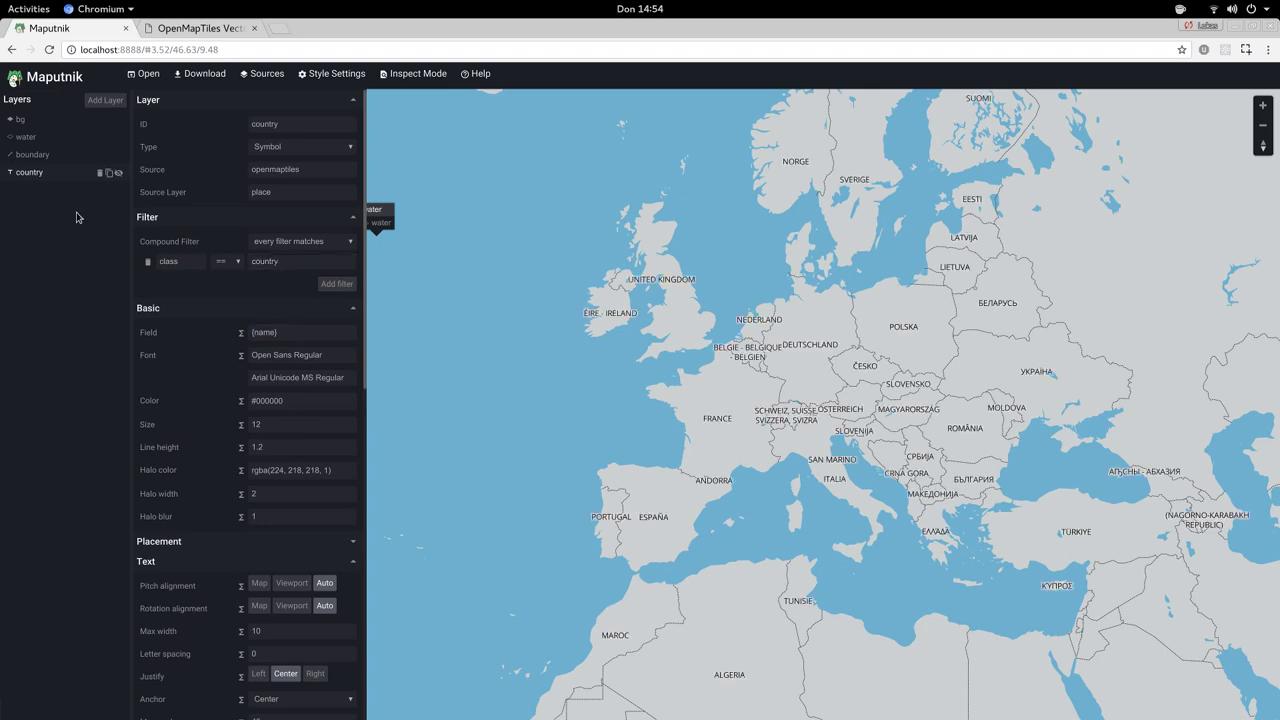
Duplicate the country layer as 'city' with the filter class == city.
left_click(110, 173)
left_click(290, 124)
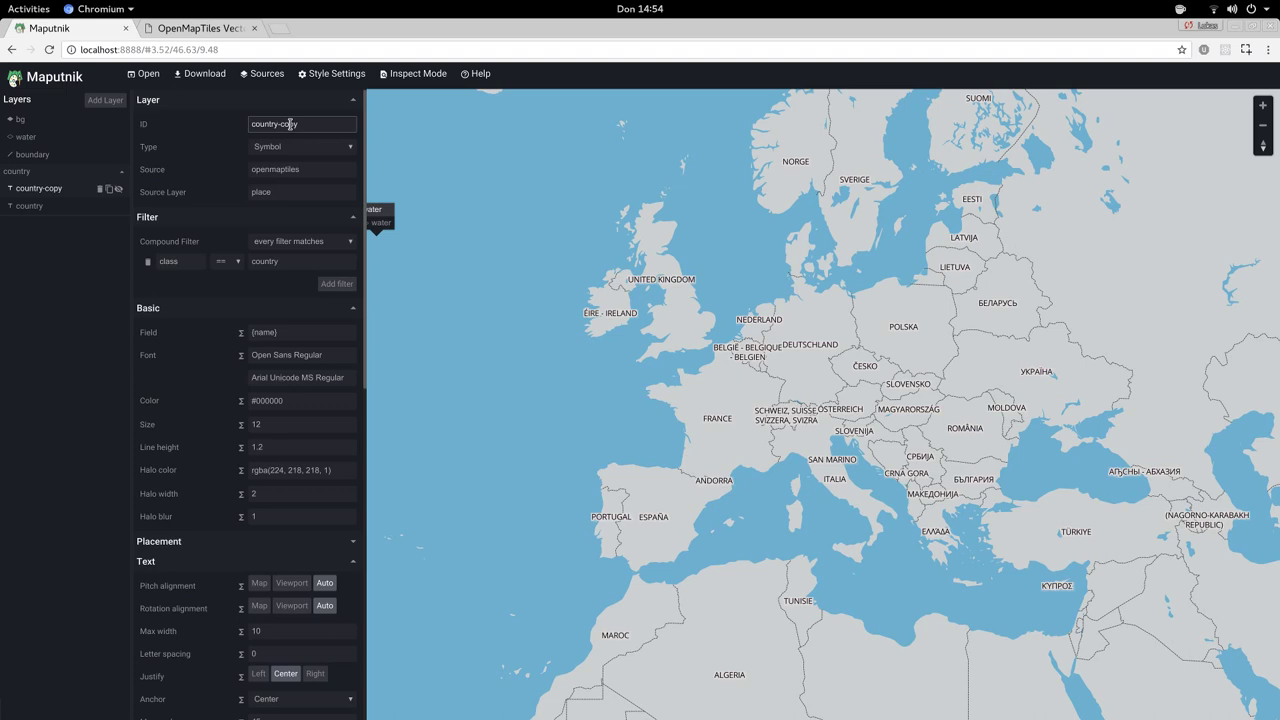
key("ctrl+a")
type("city")
key("Tab")
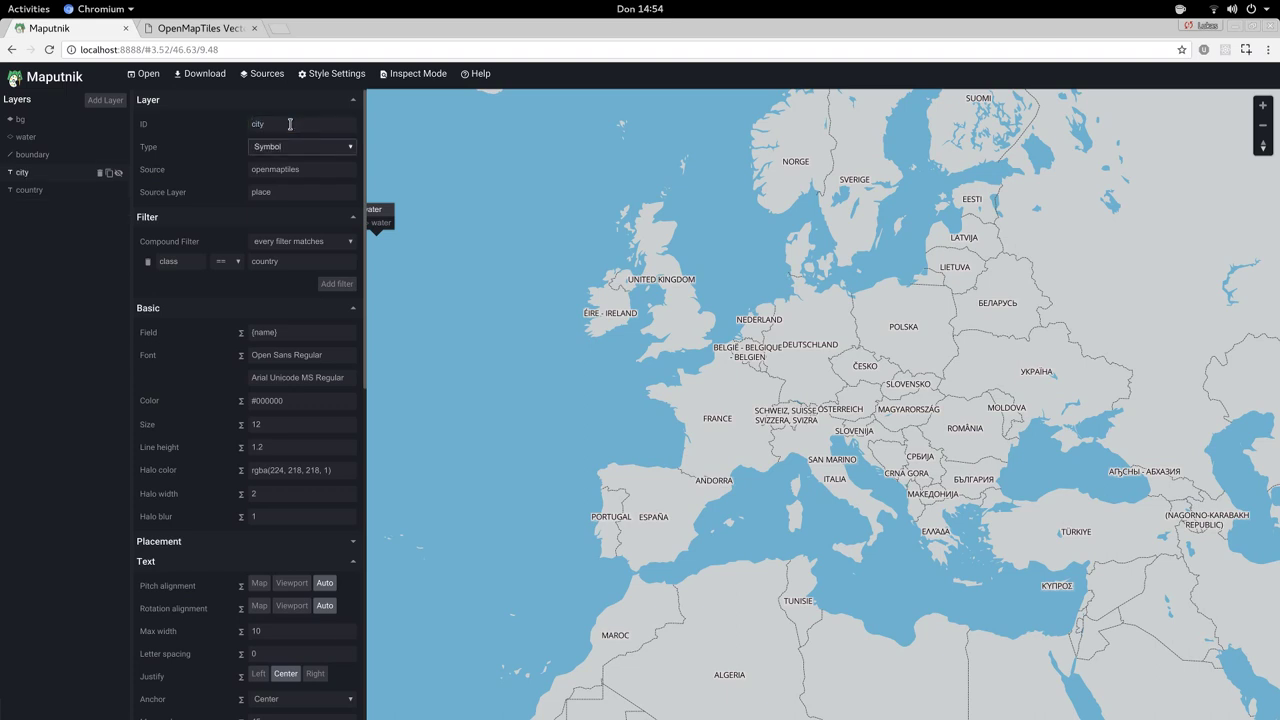
left_click(288, 263)
key("ctrl+a")
type("c")
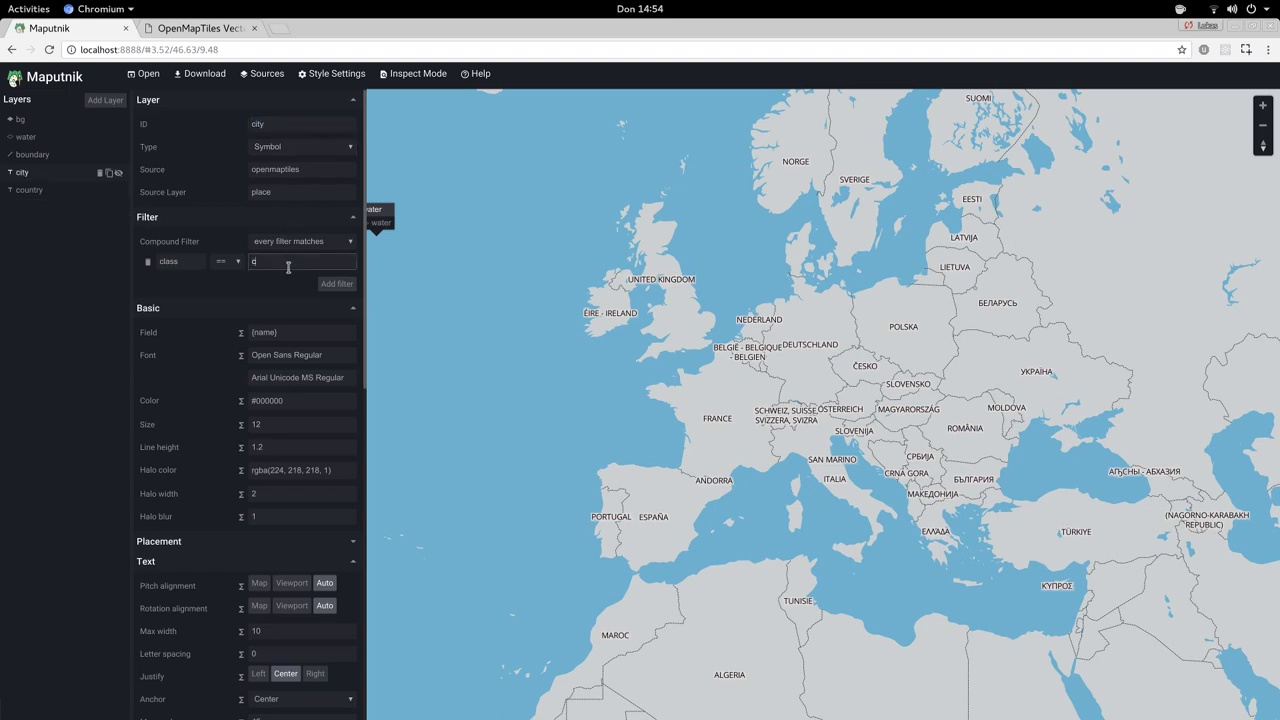
type("ity")
key("Tab")
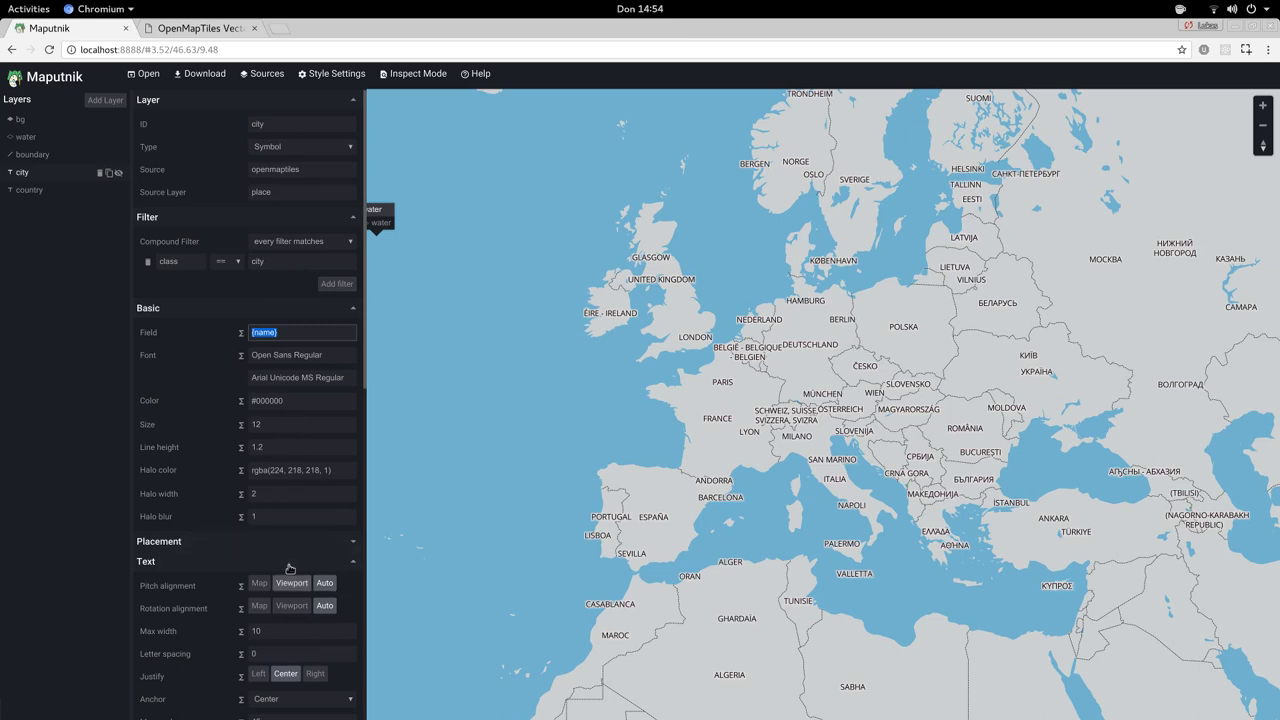
Set the city layer's text transform to None.
scroll(286, 569, "down", 1)
scroll(255, 578, "down", 1)
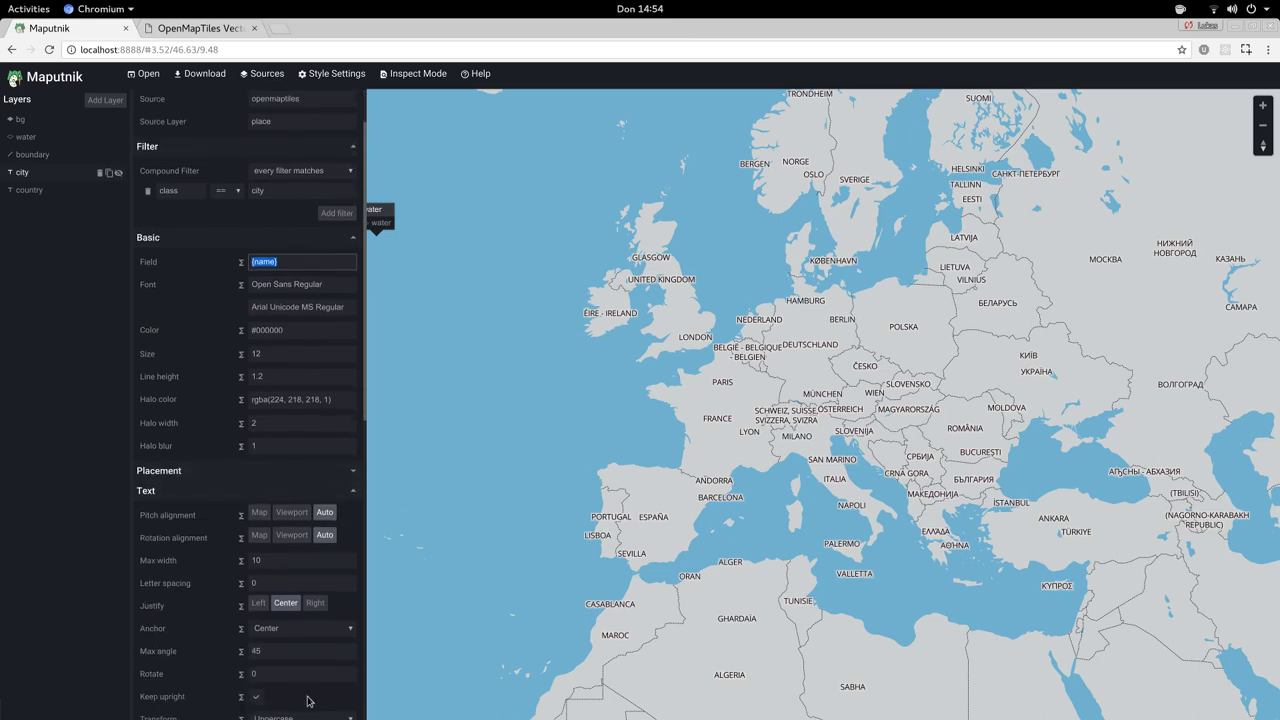
scroll(318, 710, "down", 2)
left_click(313, 650)
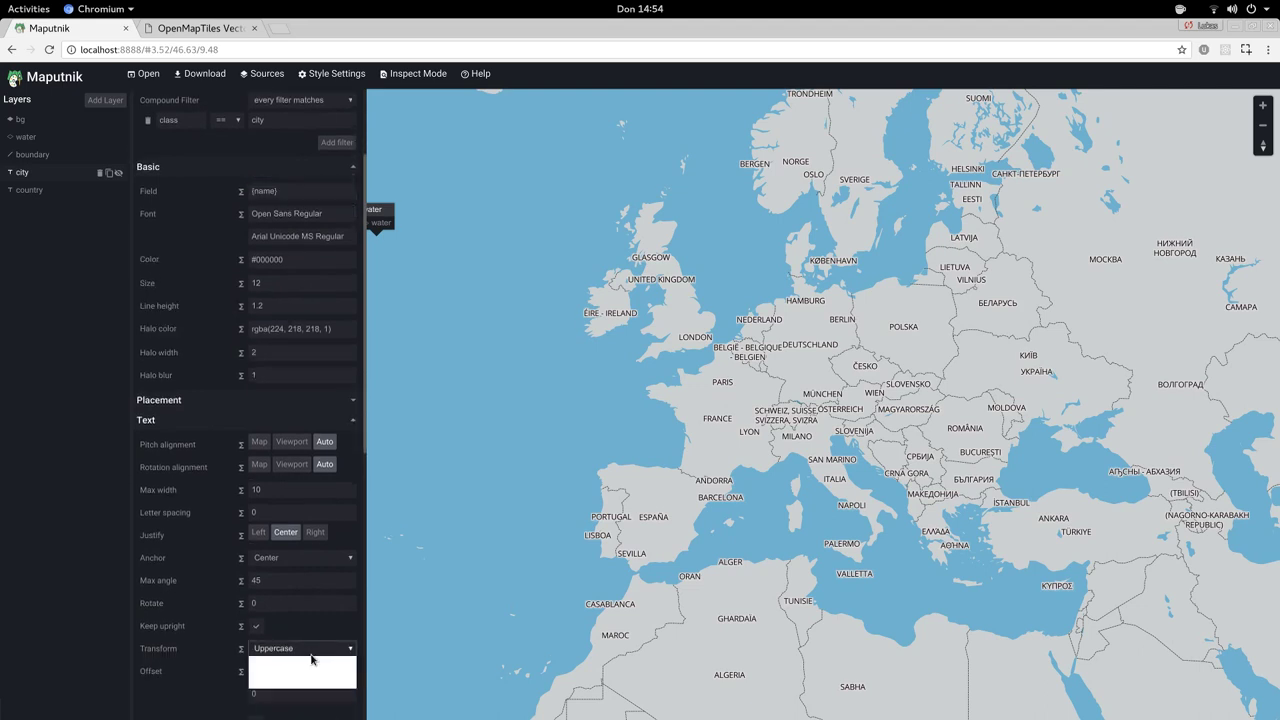
left_click(313, 650)
left_click(313, 650)
left_click(292, 661)
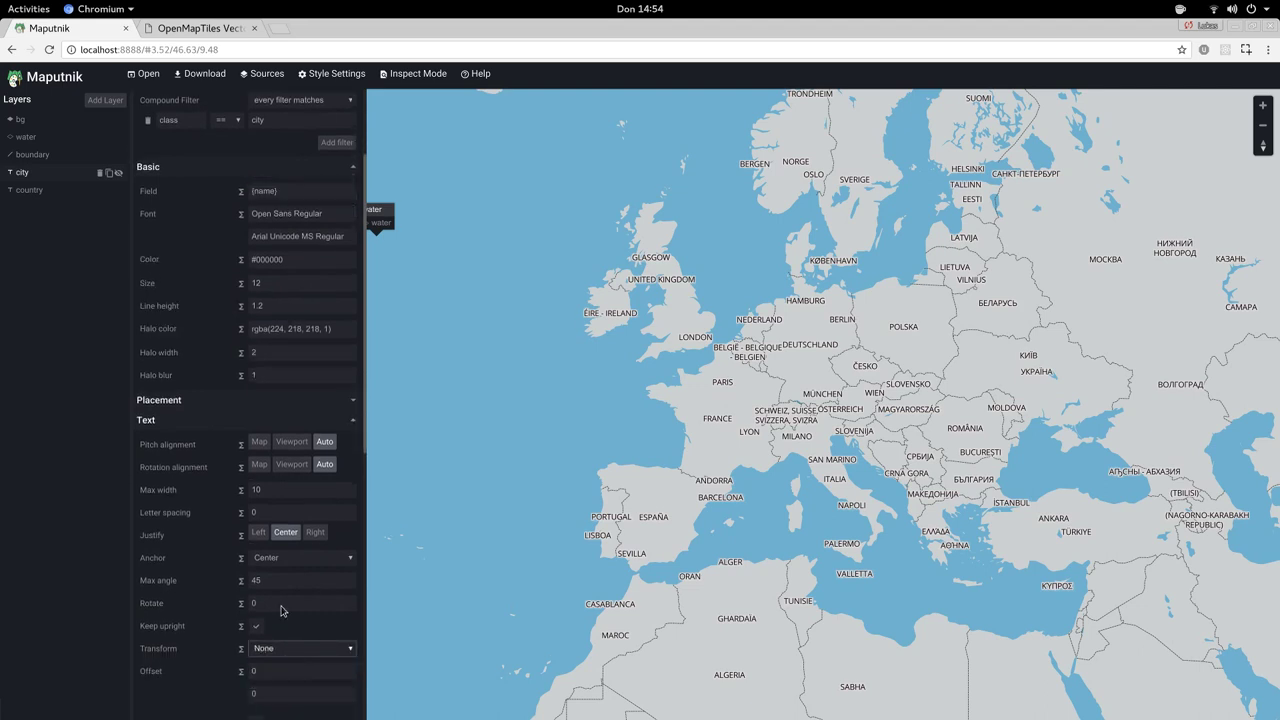
Set the country label size to 14.
left_click(35, 195)
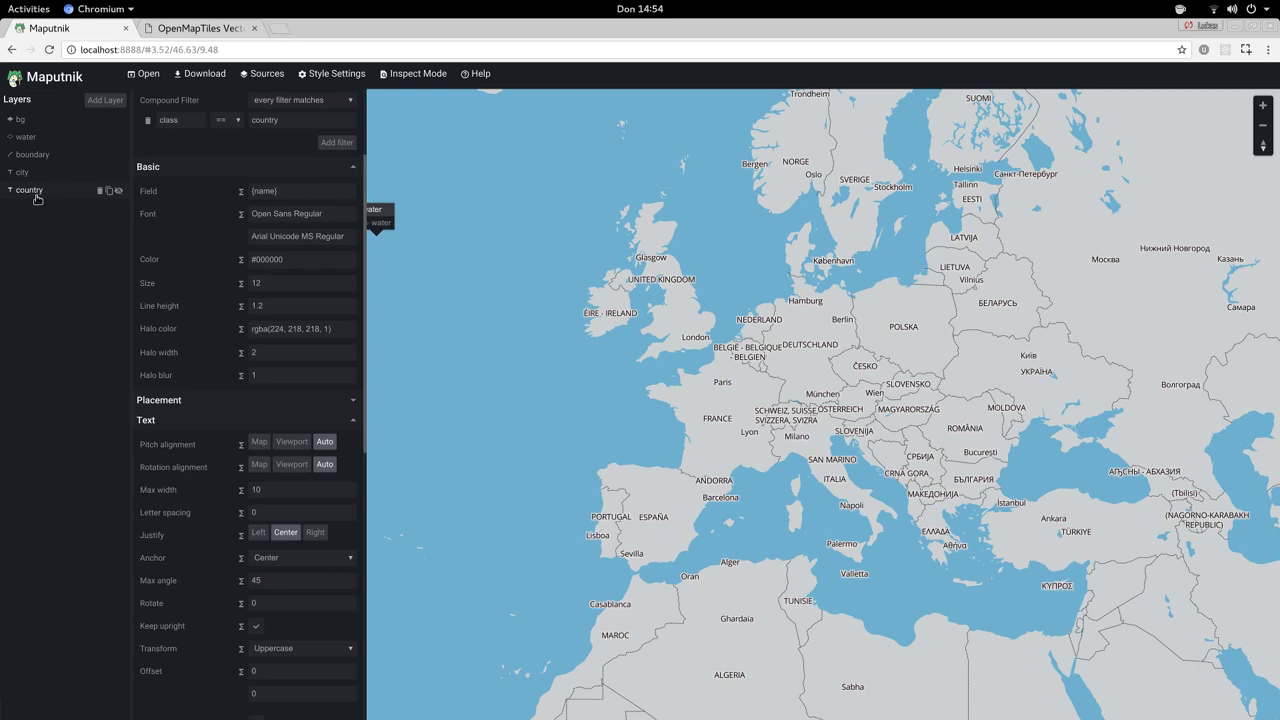
double_click(277, 281)
type("14")
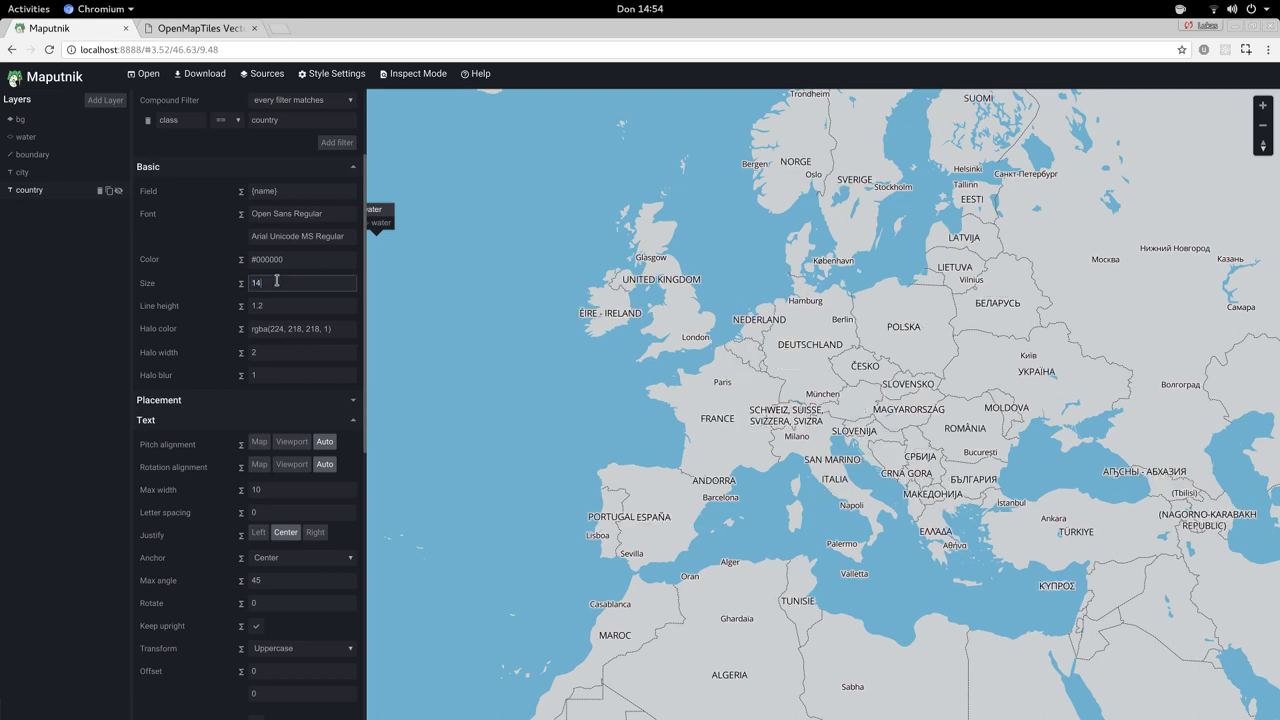
left_click(30, 172)
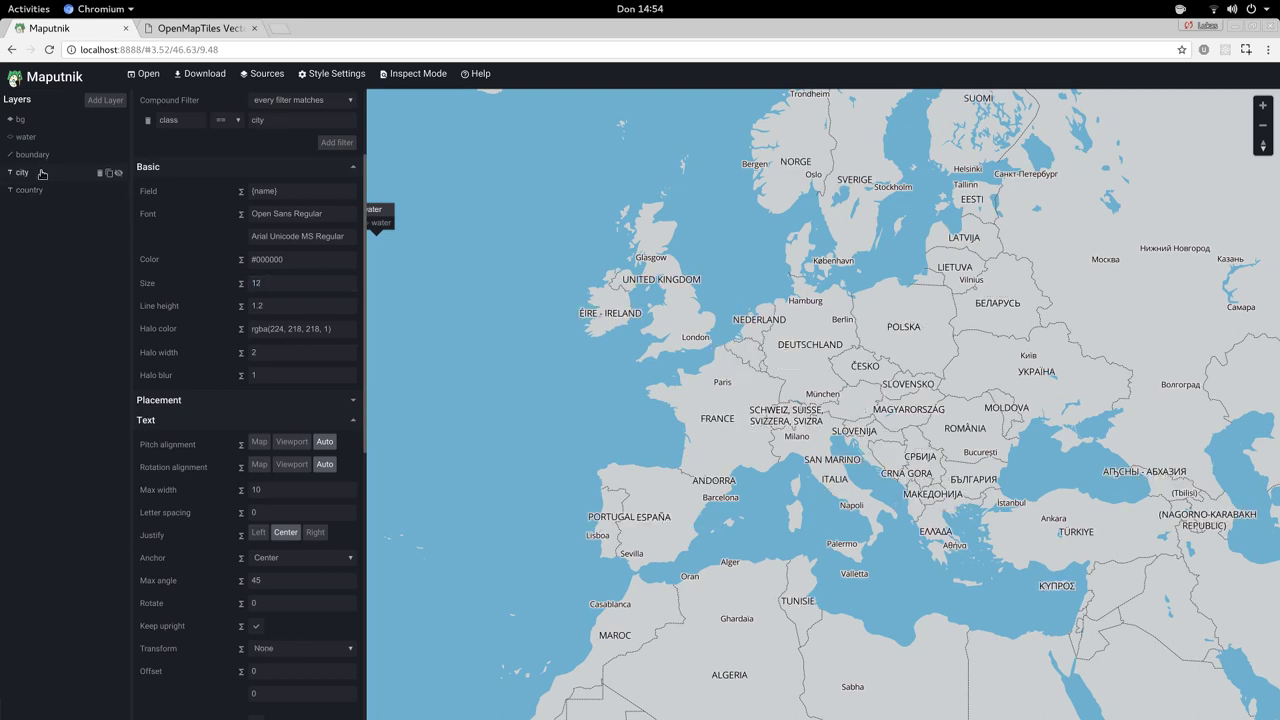
double_click(812, 418)
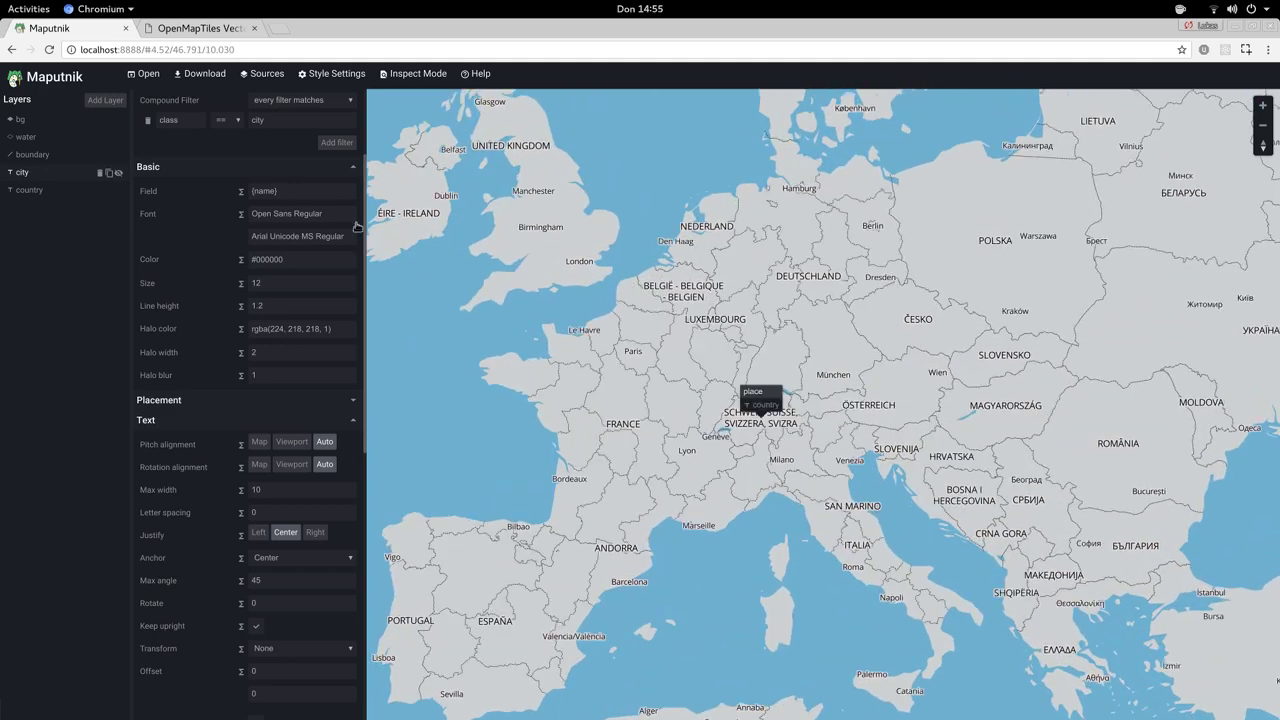
Begin a new 'river' layer using the waterway source layer.
left_click(105, 100)
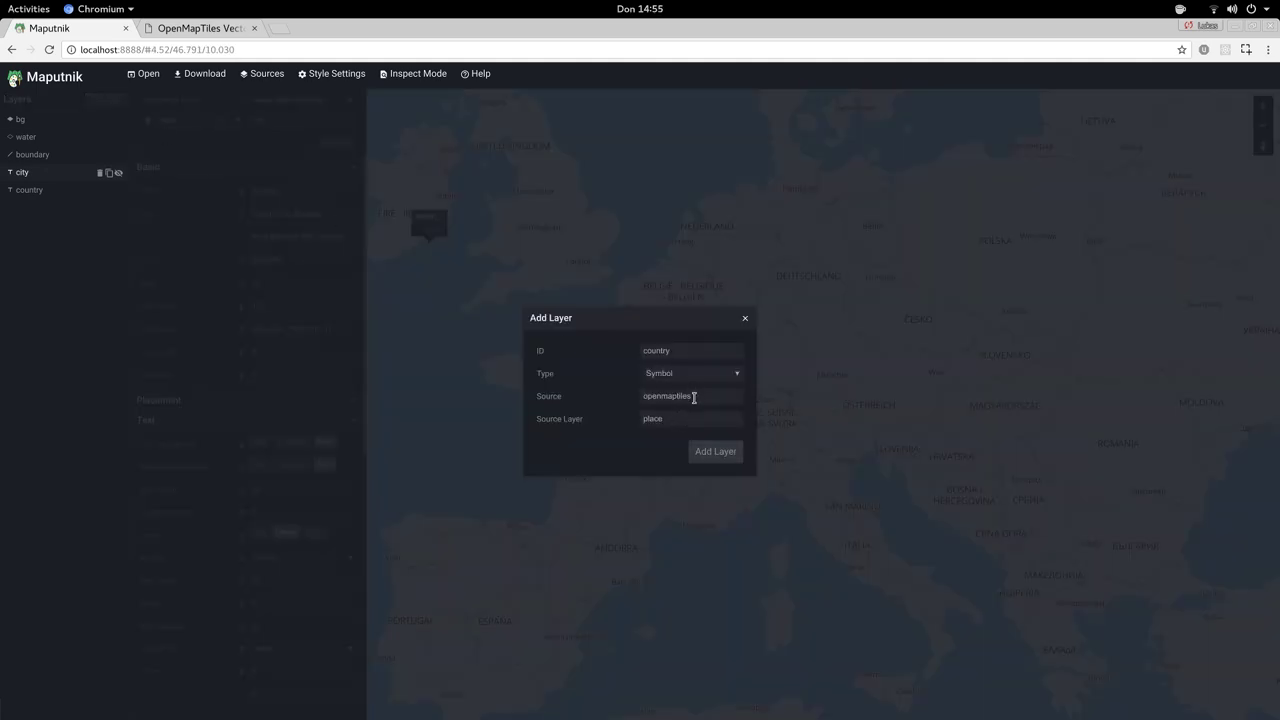
left_click(686, 418)
left_click(691, 447)
left_click(685, 351)
double_click(685, 351)
type("river")
left_click(712, 376)
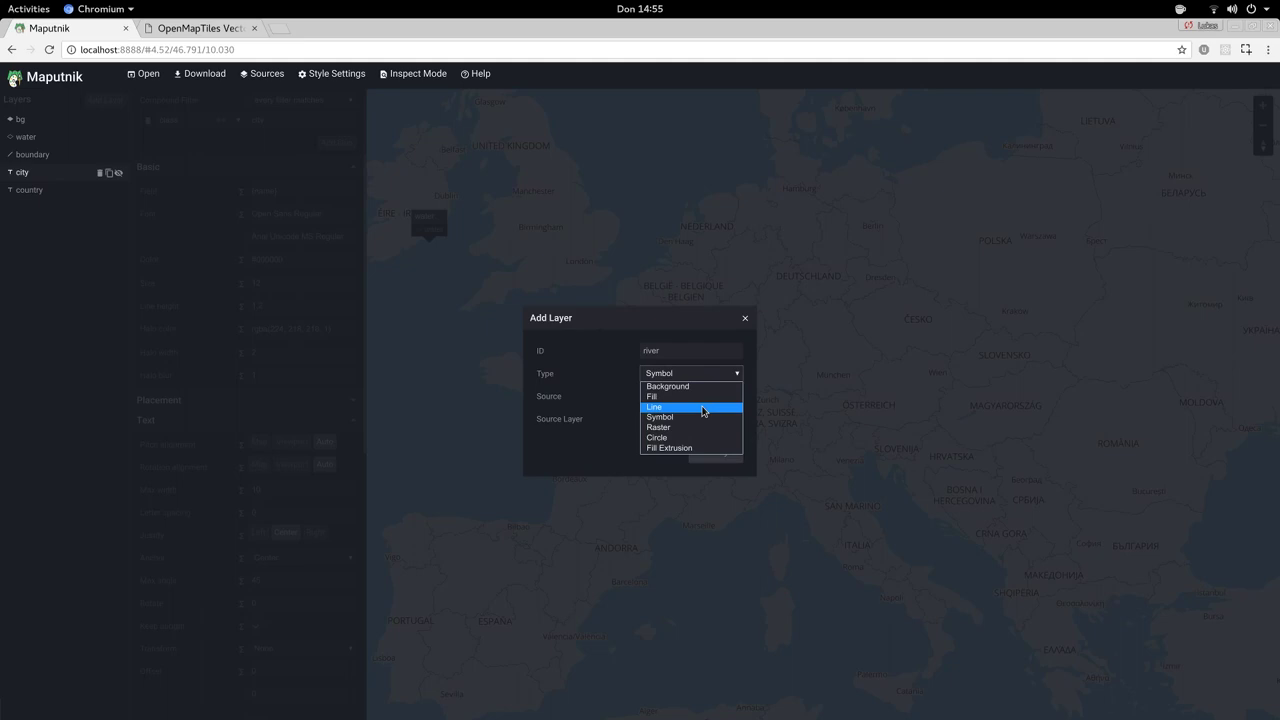
Create river as a line layer and look up the water layer's blue value.
left_click(705, 410)
left_click(709, 451)
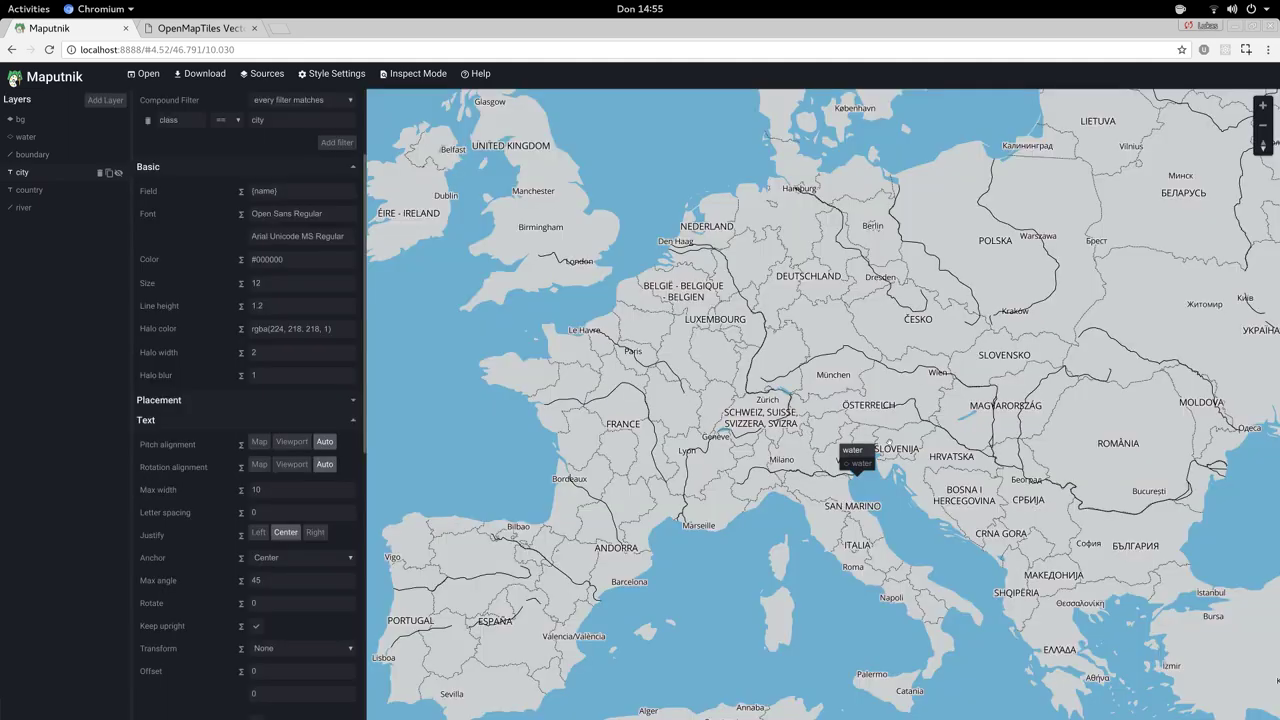
left_click(37, 142)
left_click(300, 338)
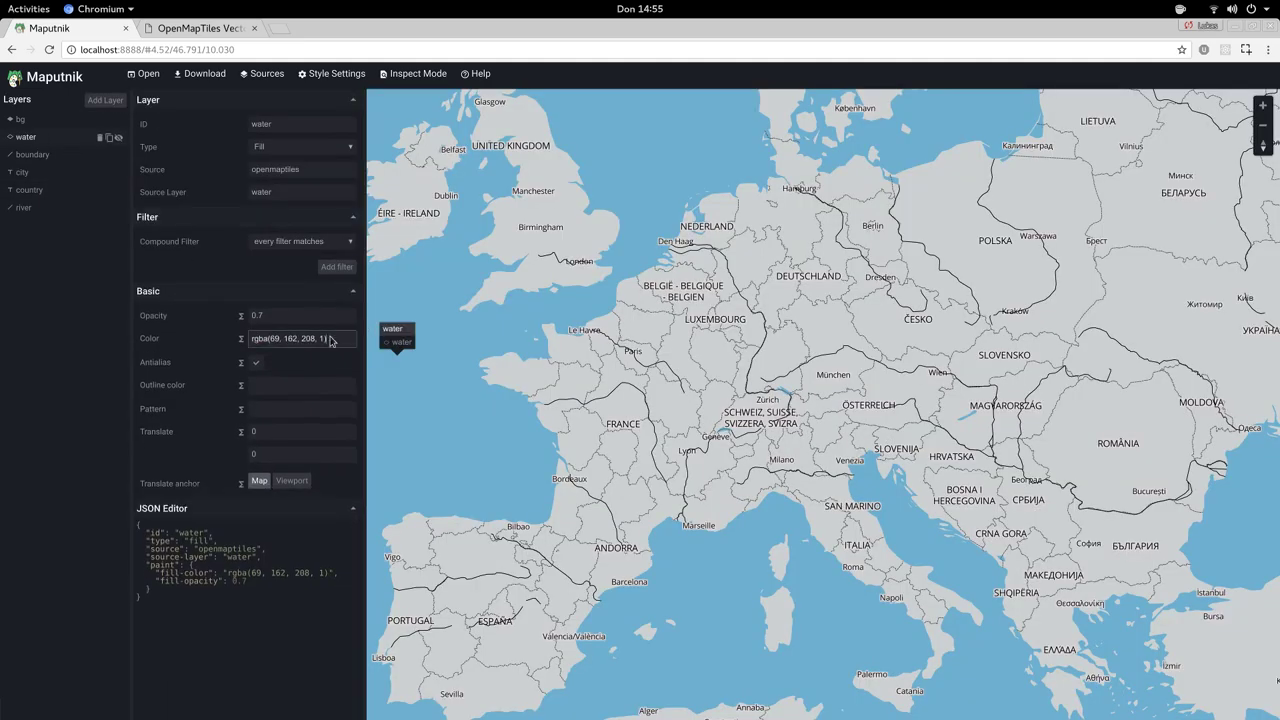
left_click(59, 210)
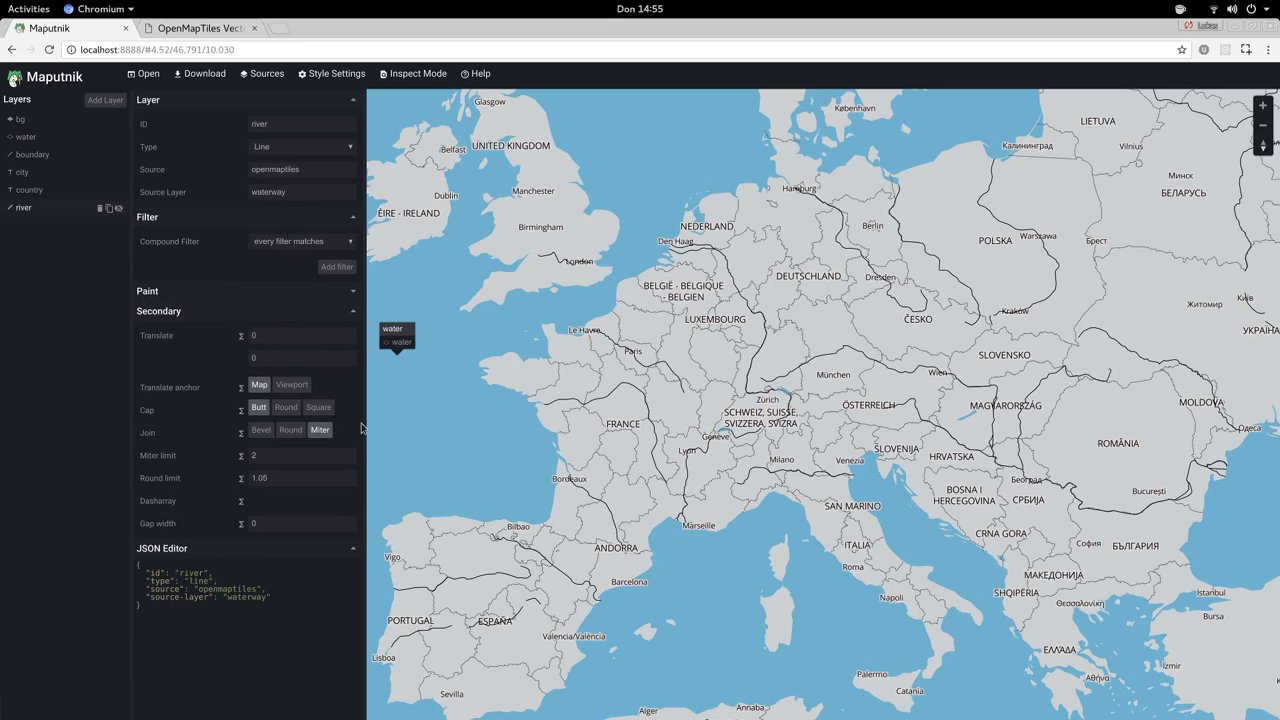
Colour the river lines rgba(69,162,208,1) and move the layer above water, below the boundaries.
left_click(195, 289)
left_click(326, 345)
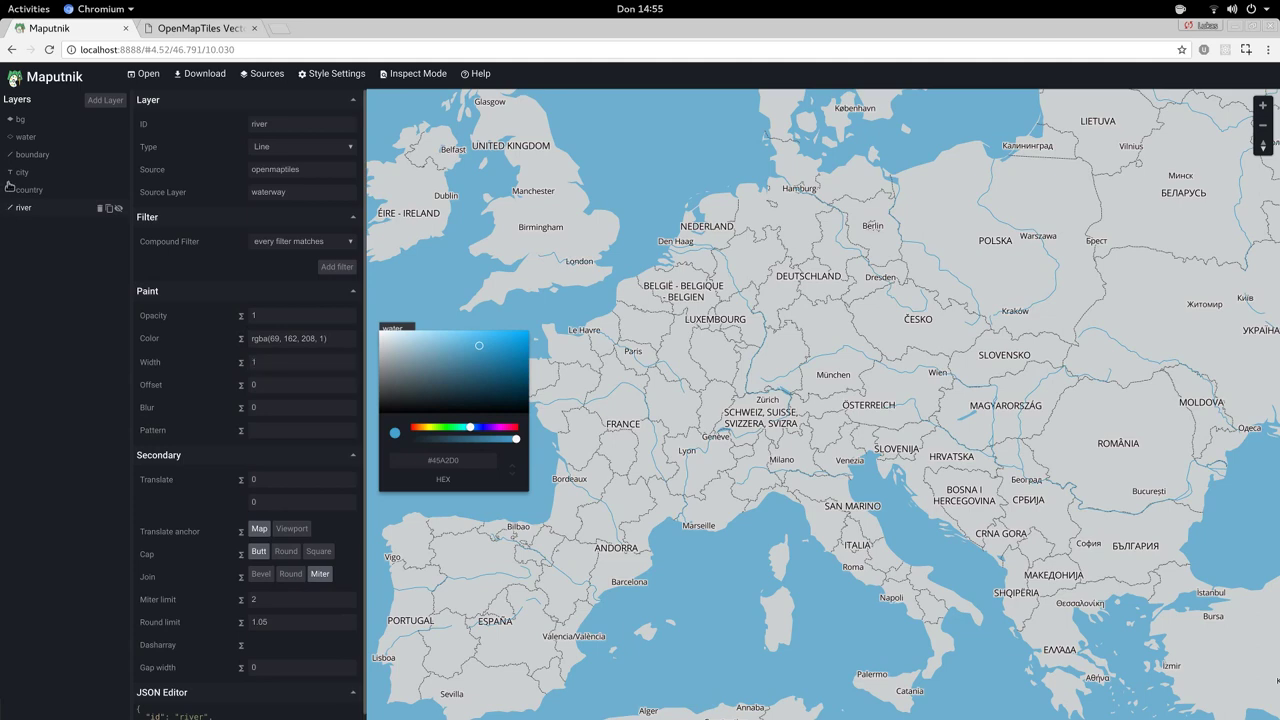
left_click_drag(18, 207, 18, 154)
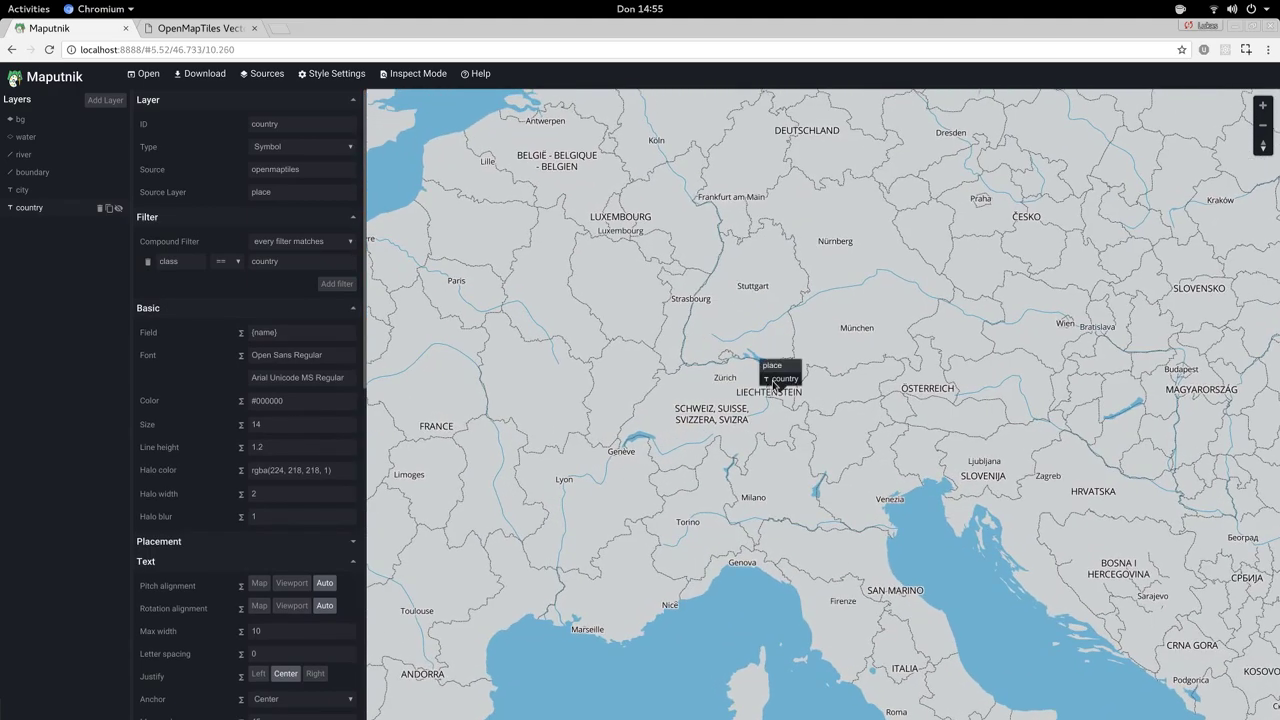
double_click(787, 415)
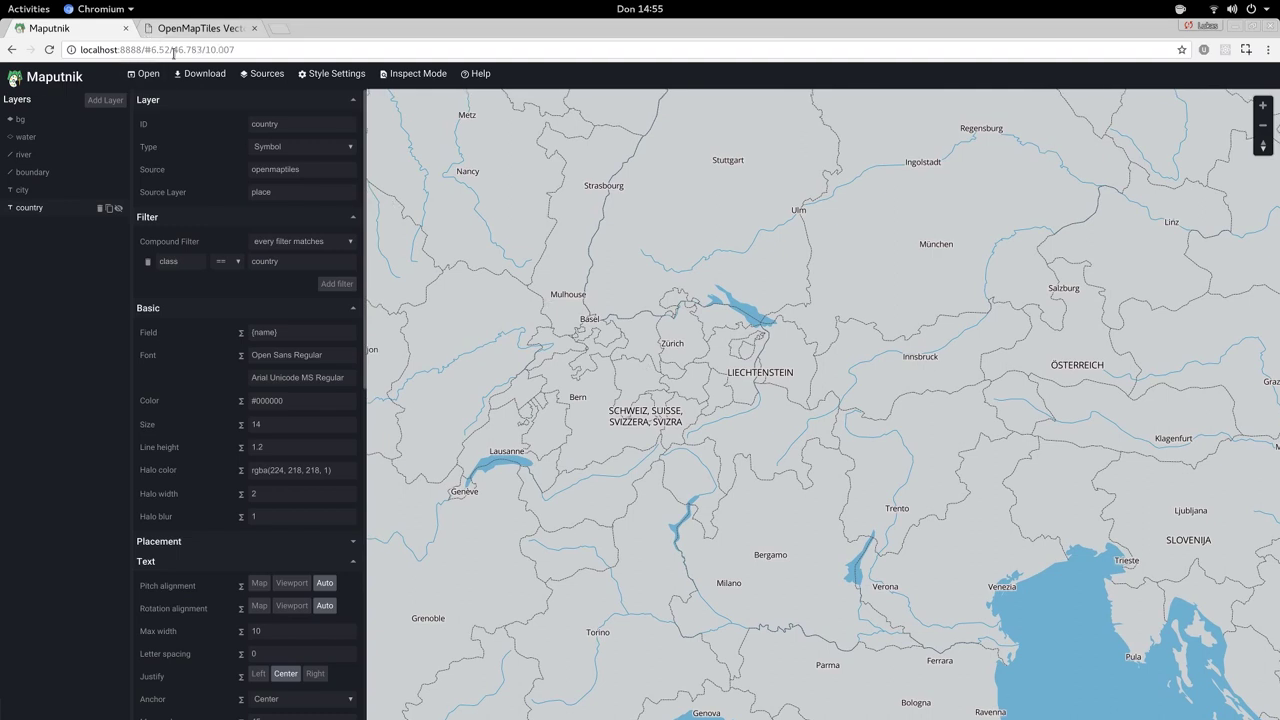
Add a Line layer with ID 'motorway' drawing from the transportation source layer.
left_click(117, 104)
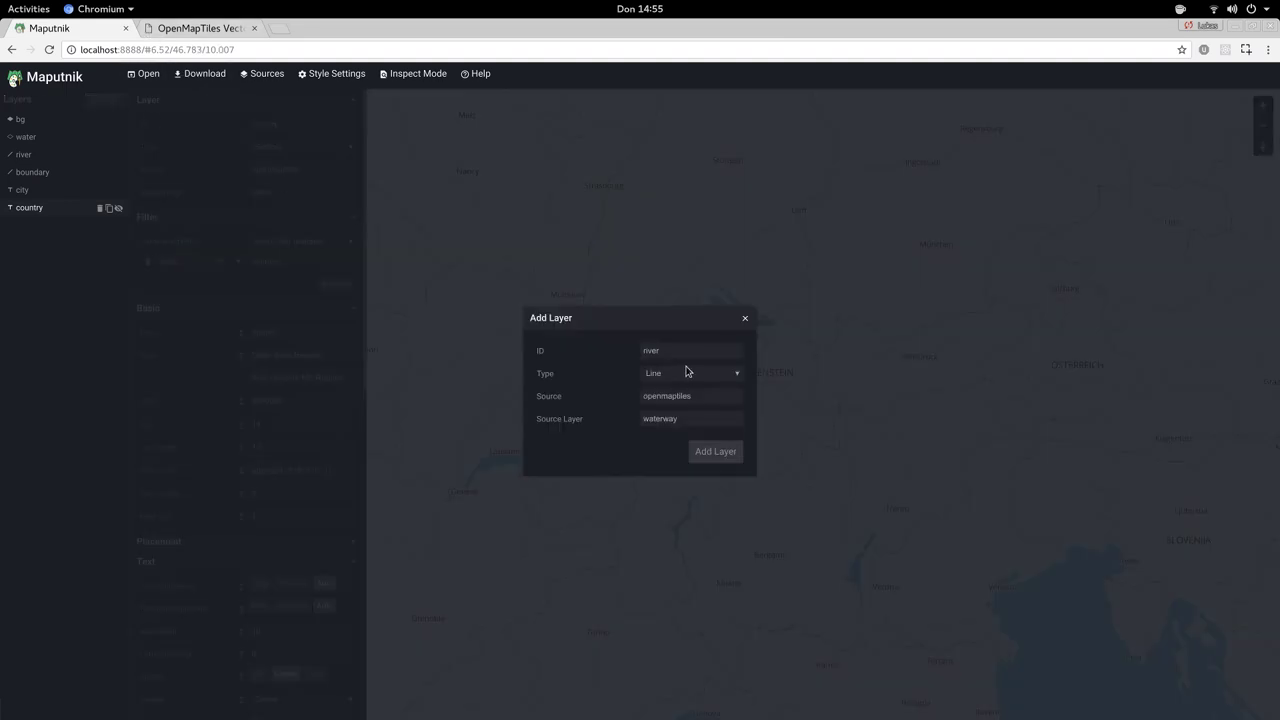
left_click(692, 418)
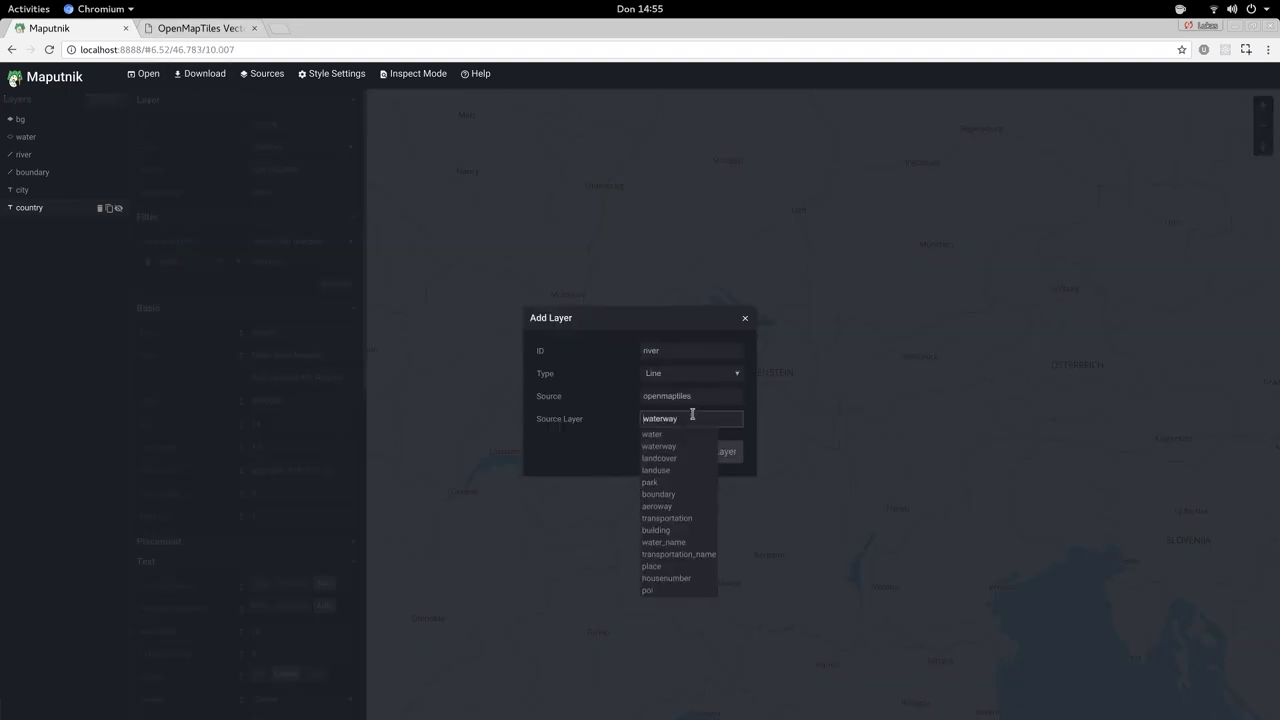
left_click(667, 518)
double_click(685, 347)
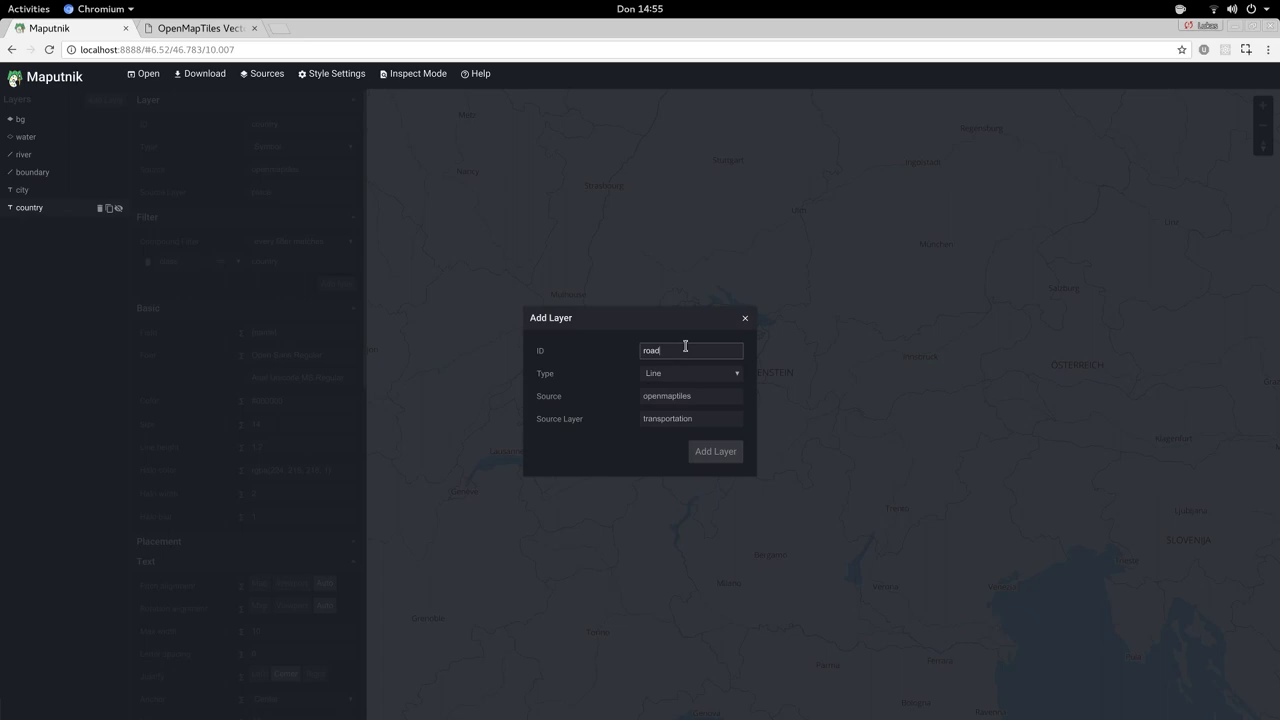
type("road_")
double_click(685, 347)
type("motorway")
double_click(685, 347)
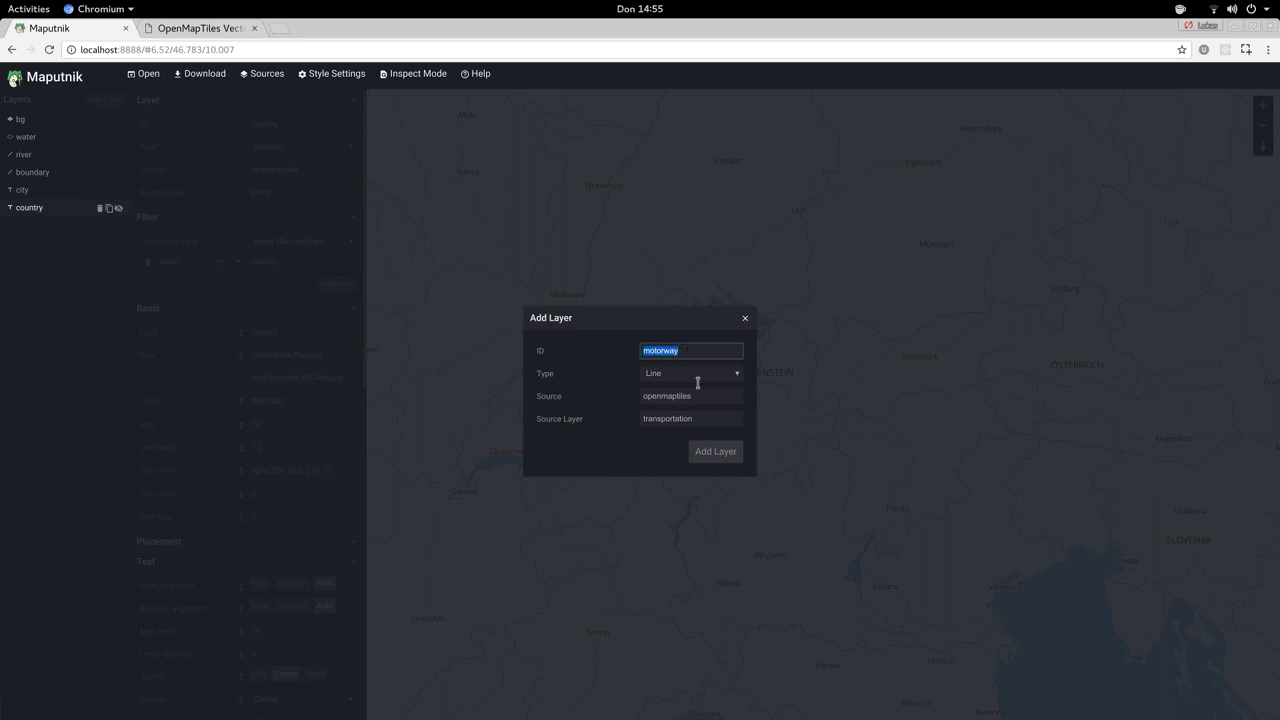
left_click(719, 449)
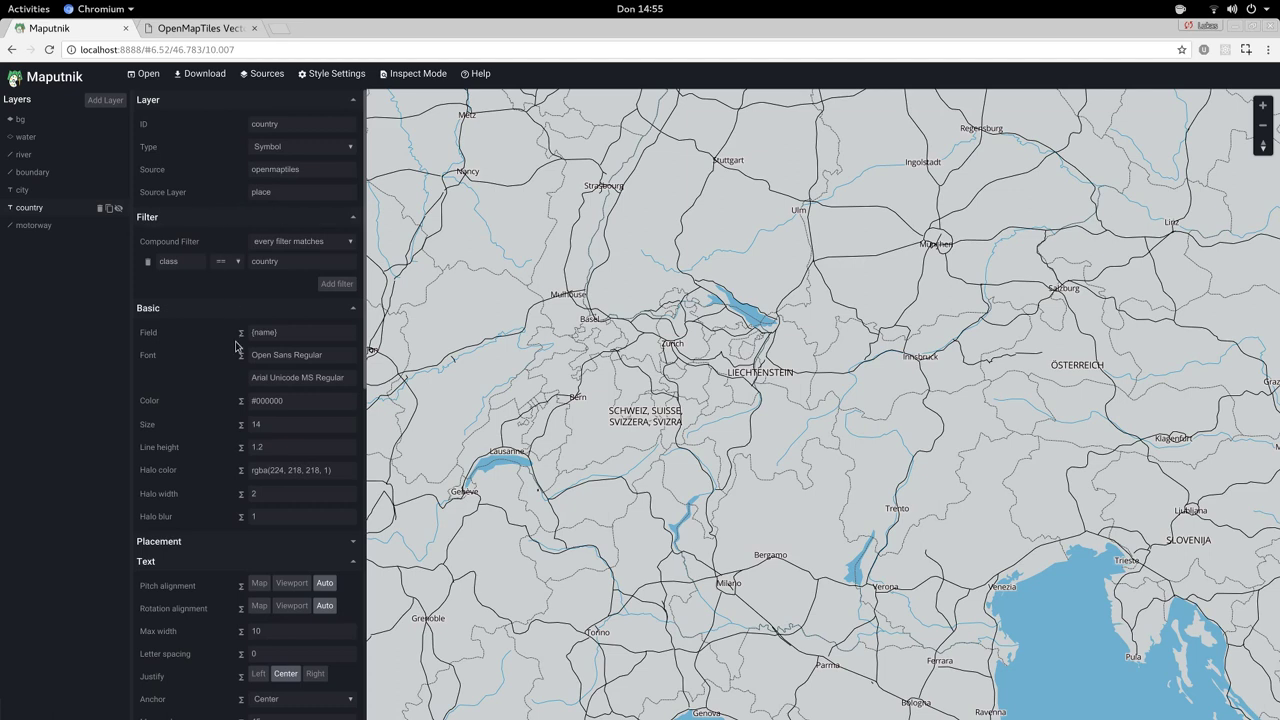
Try white for the country label colour, then undo twice back to rgba(133, 103, 103, 1).
left_click(286, 405)
left_click_drag(417, 439, 381, 394)
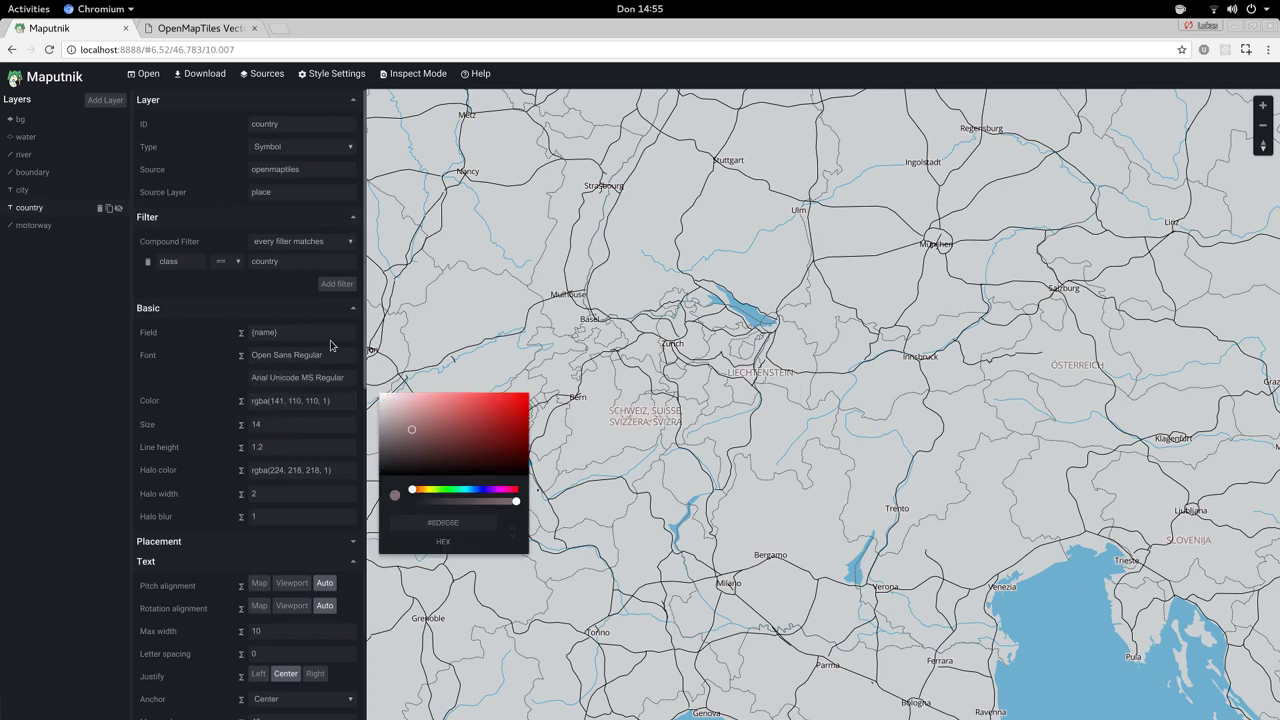
left_click(557, 355)
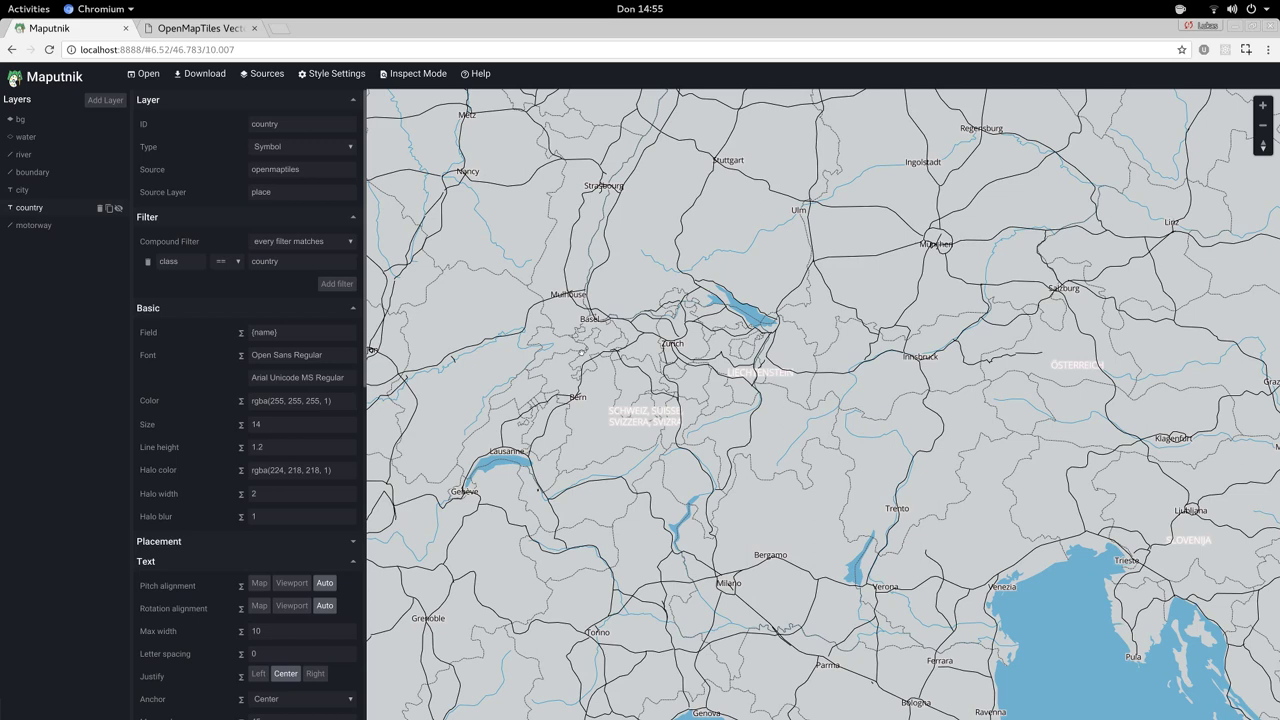
key("ctrl+z")
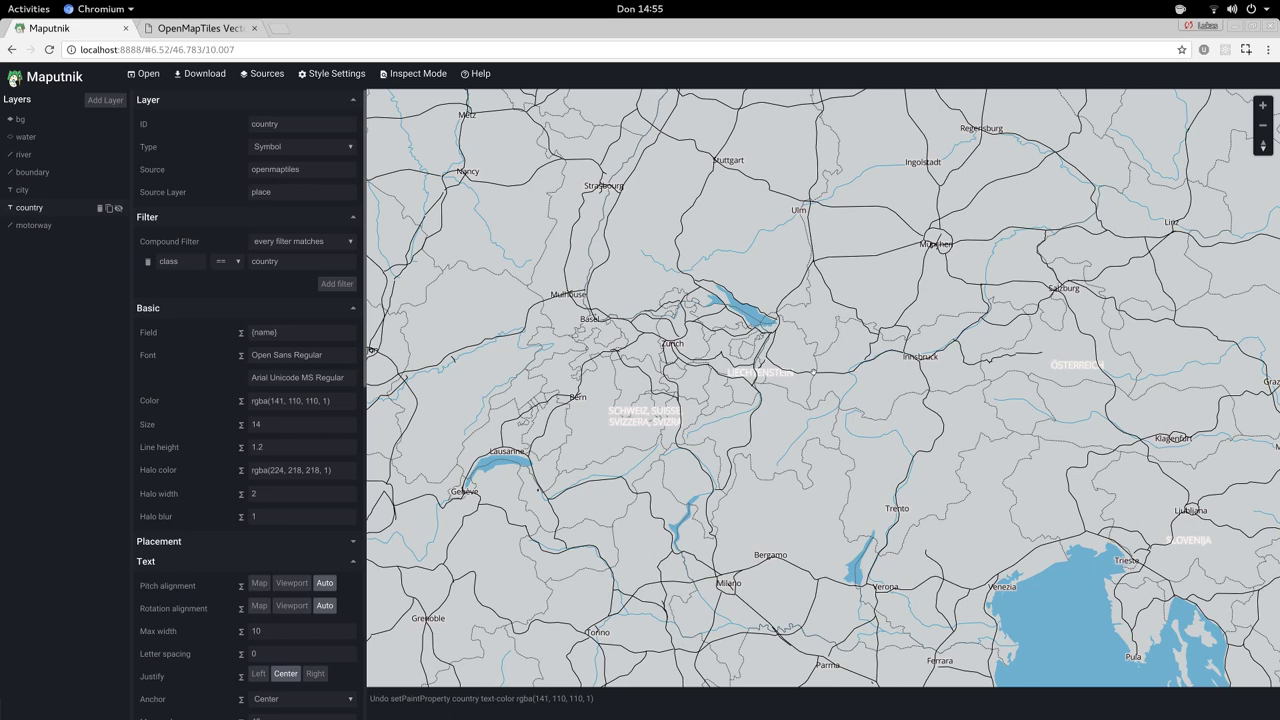
key("ctrl+z")
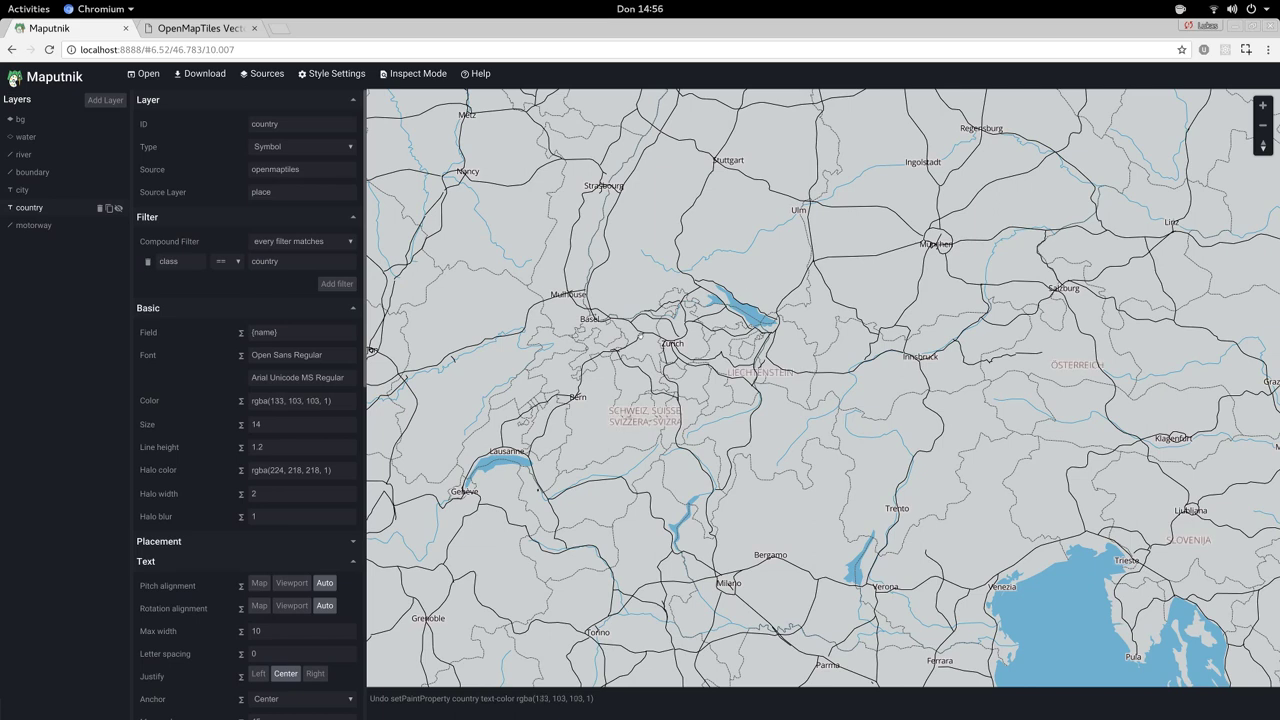
Make the motorway lines white with width 1.8.
left_click(40, 225)
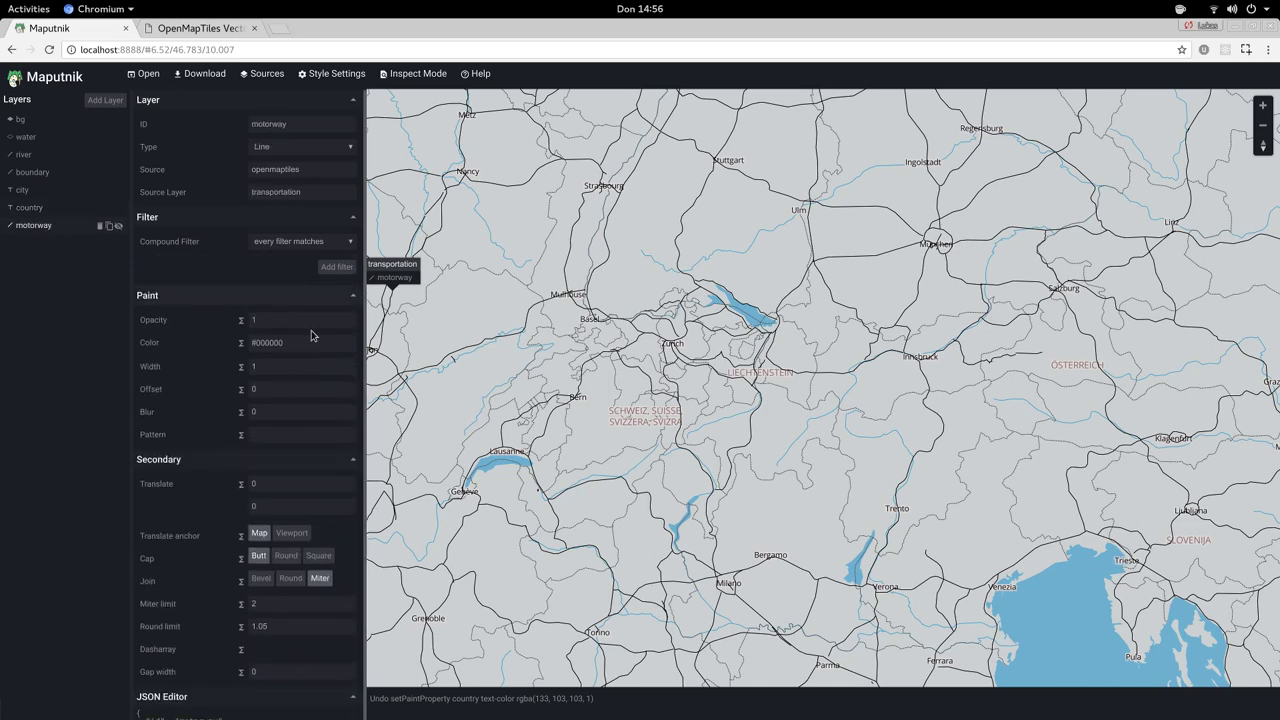
left_click(280, 342)
left_click_drag(415, 371, 372, 323)
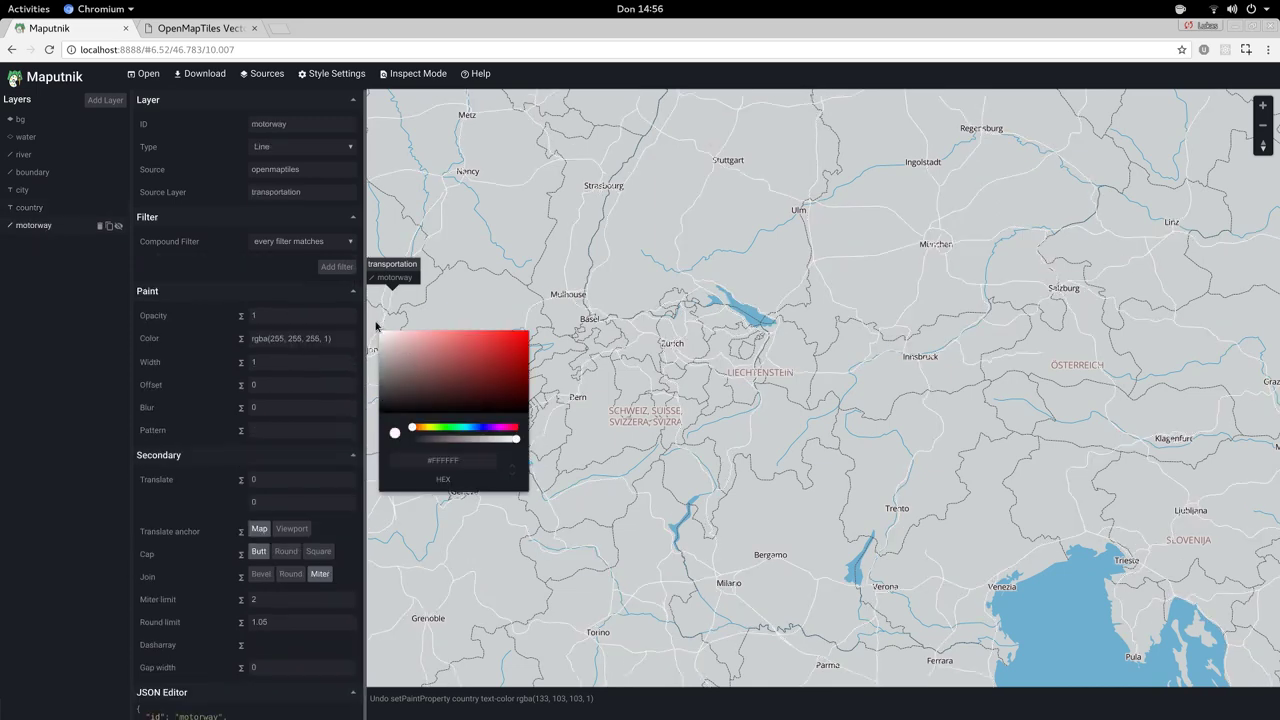
left_click(302, 360)
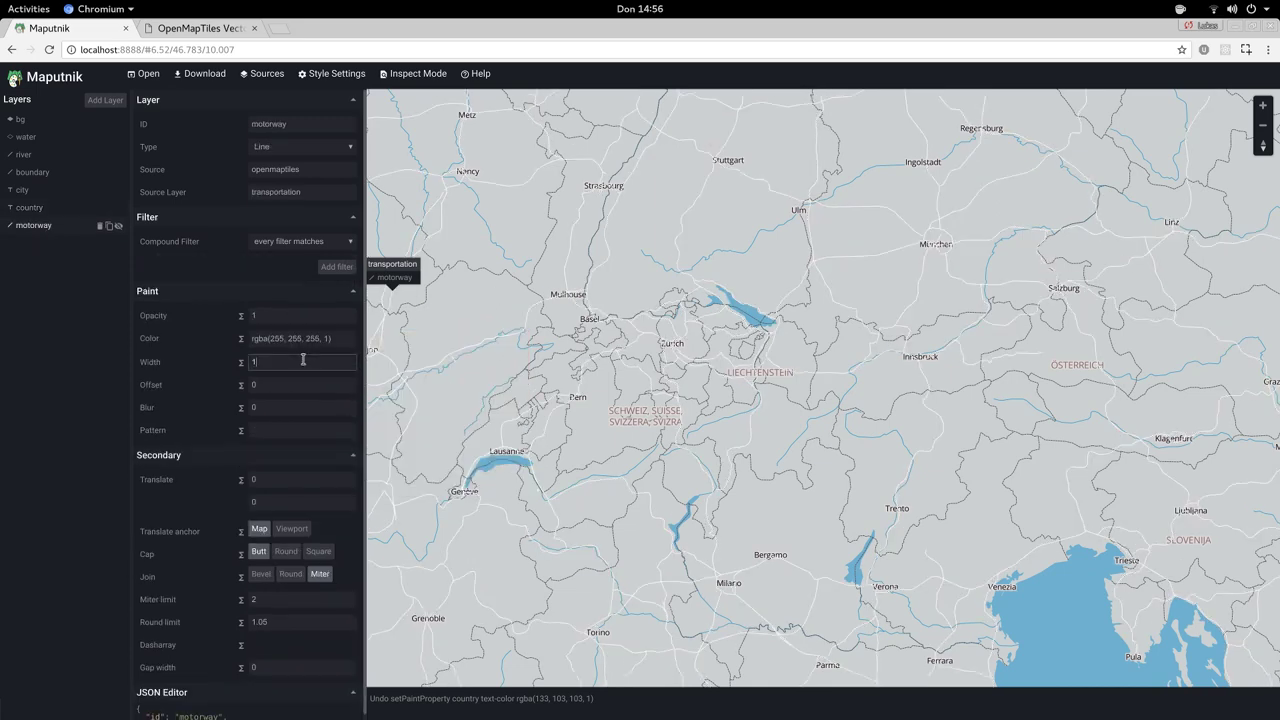
type(".8")
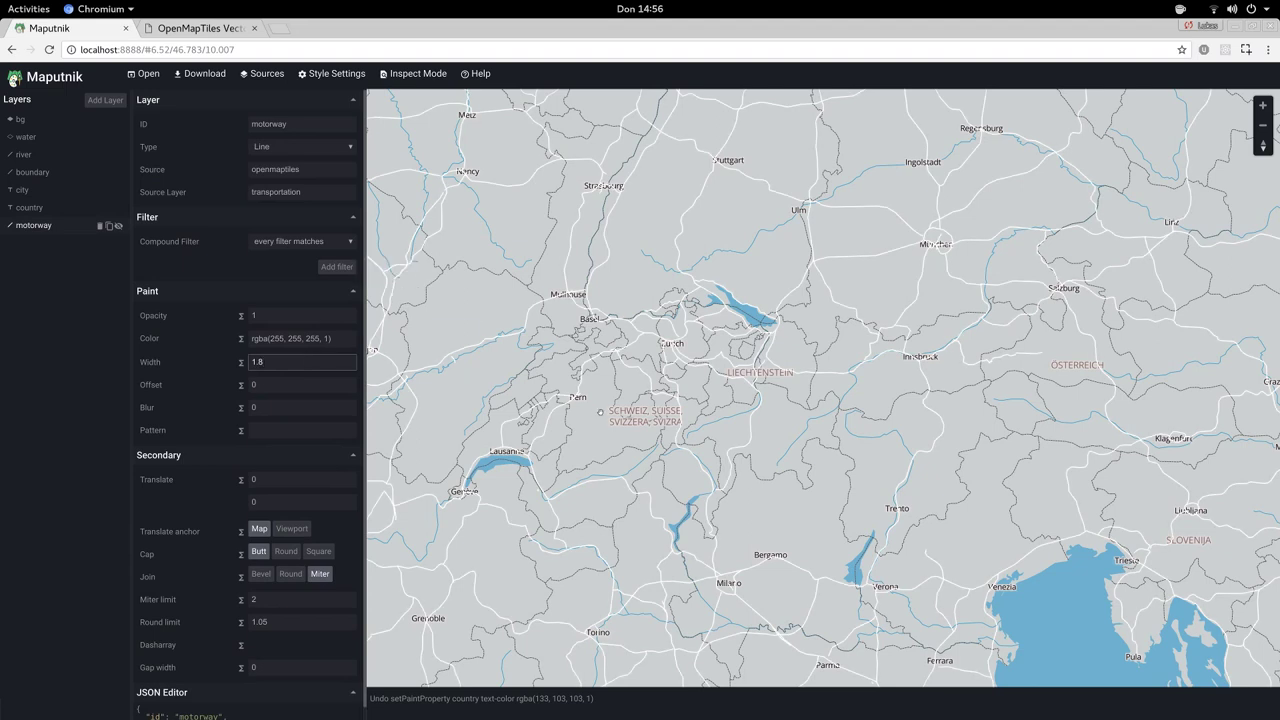
left_click(600, 411)
Duplicate the motorway layer as 'motorway_casing' with width 2 and black colour.
left_click(109, 226)
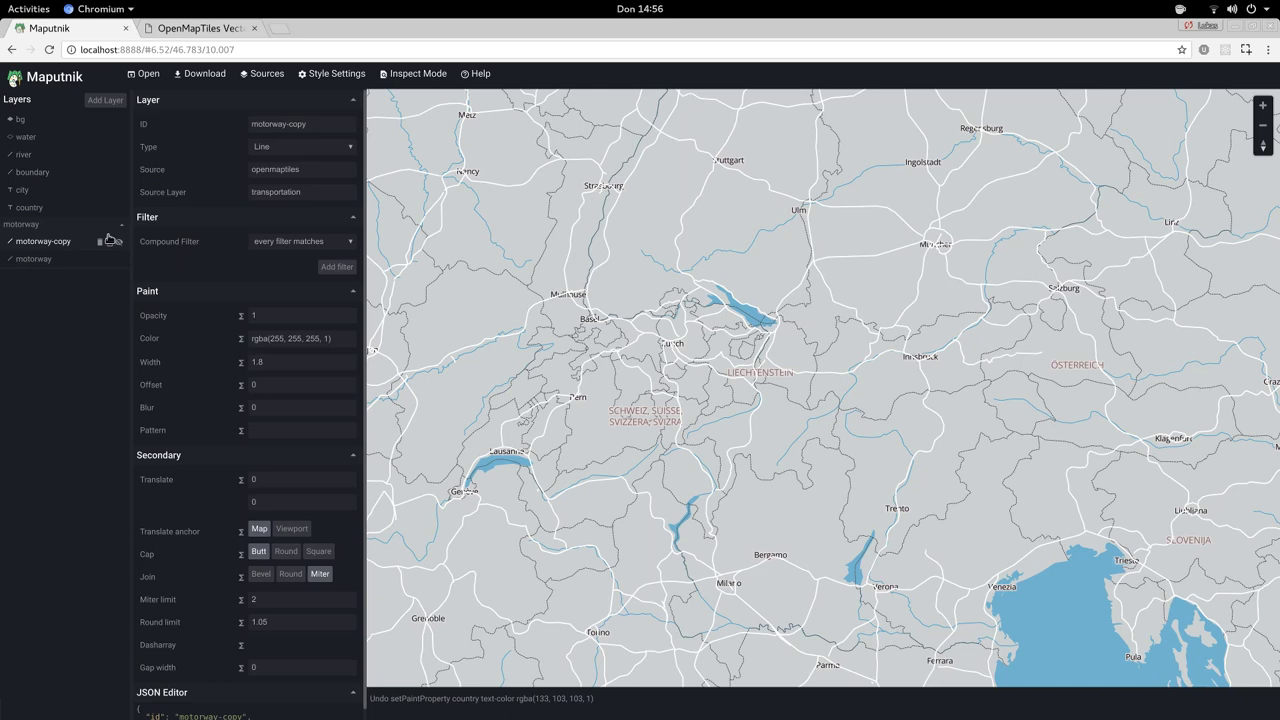
left_click_drag(290, 125, 352, 128)
type("_casing")
key("Tab")
left_click(294, 360)
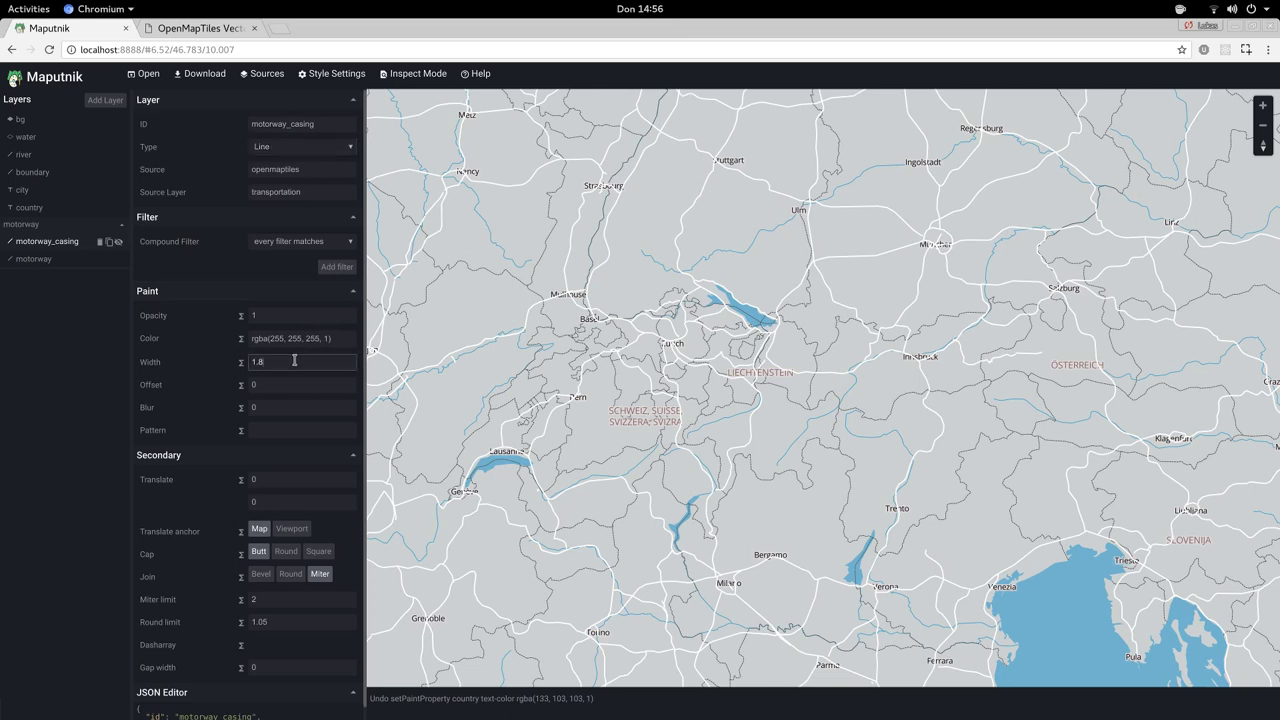
left_click(286, 338)
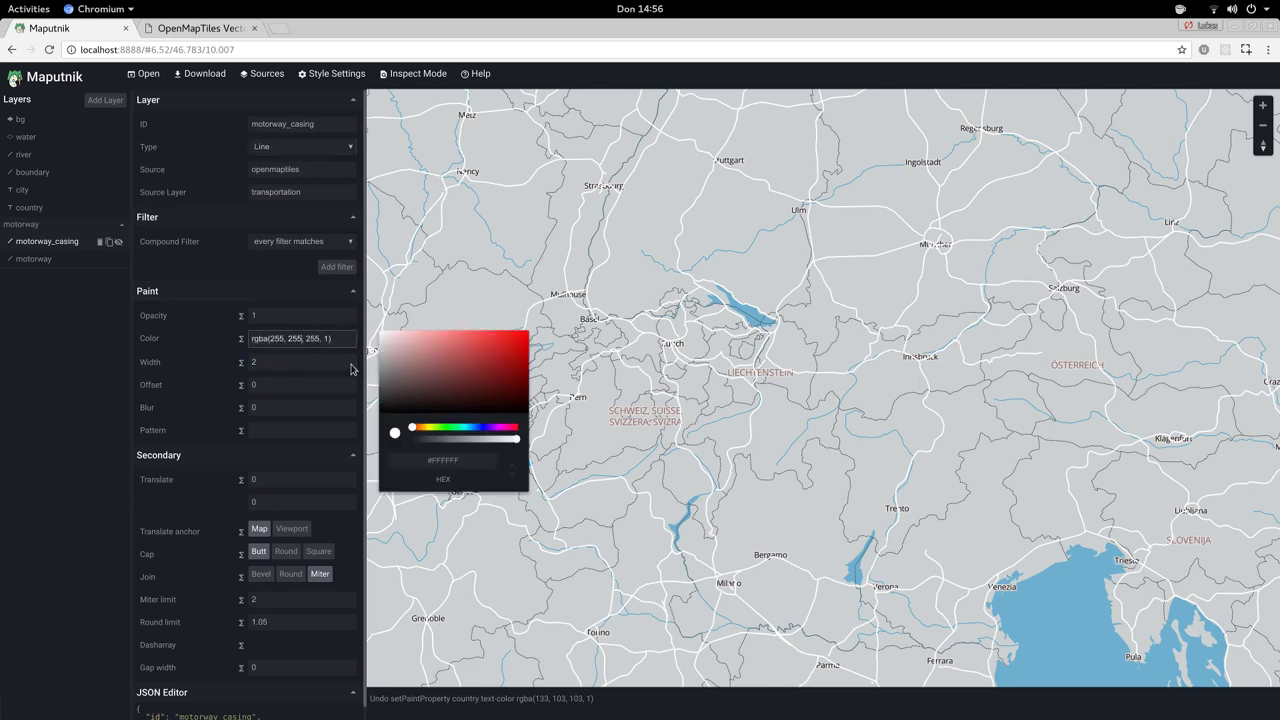
left_click_drag(386, 374, 371, 417)
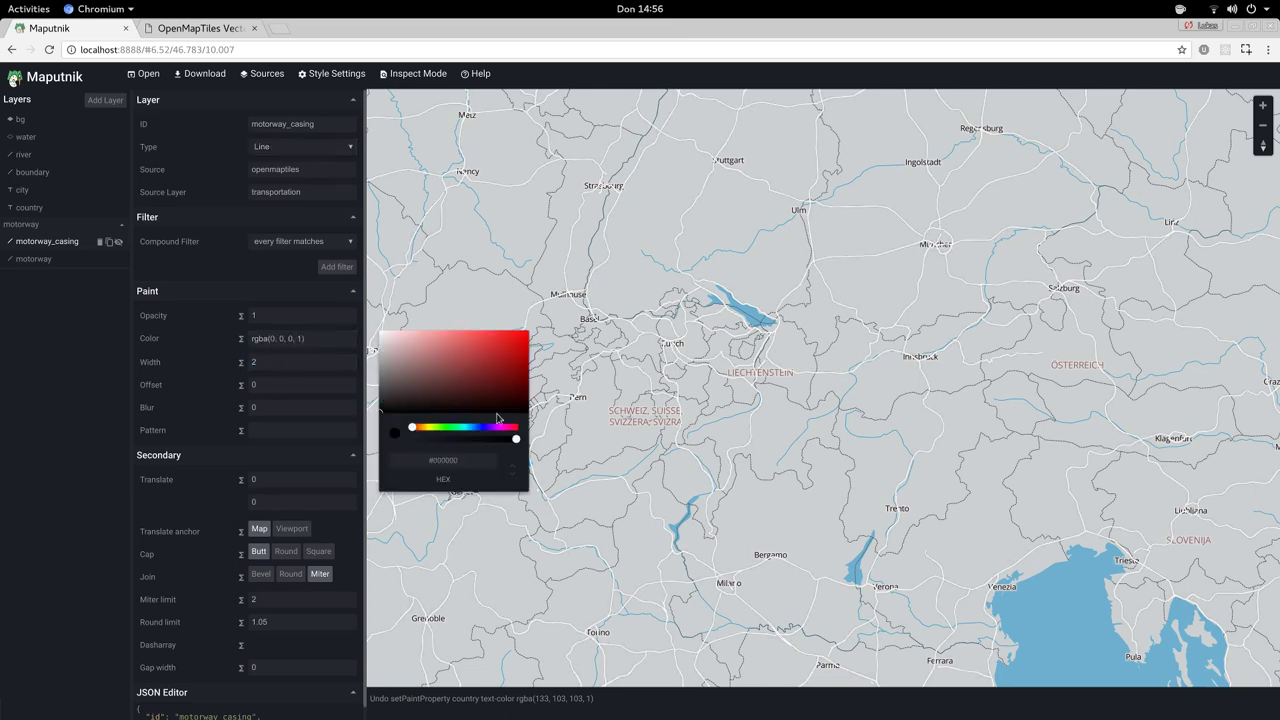
left_click(843, 323)
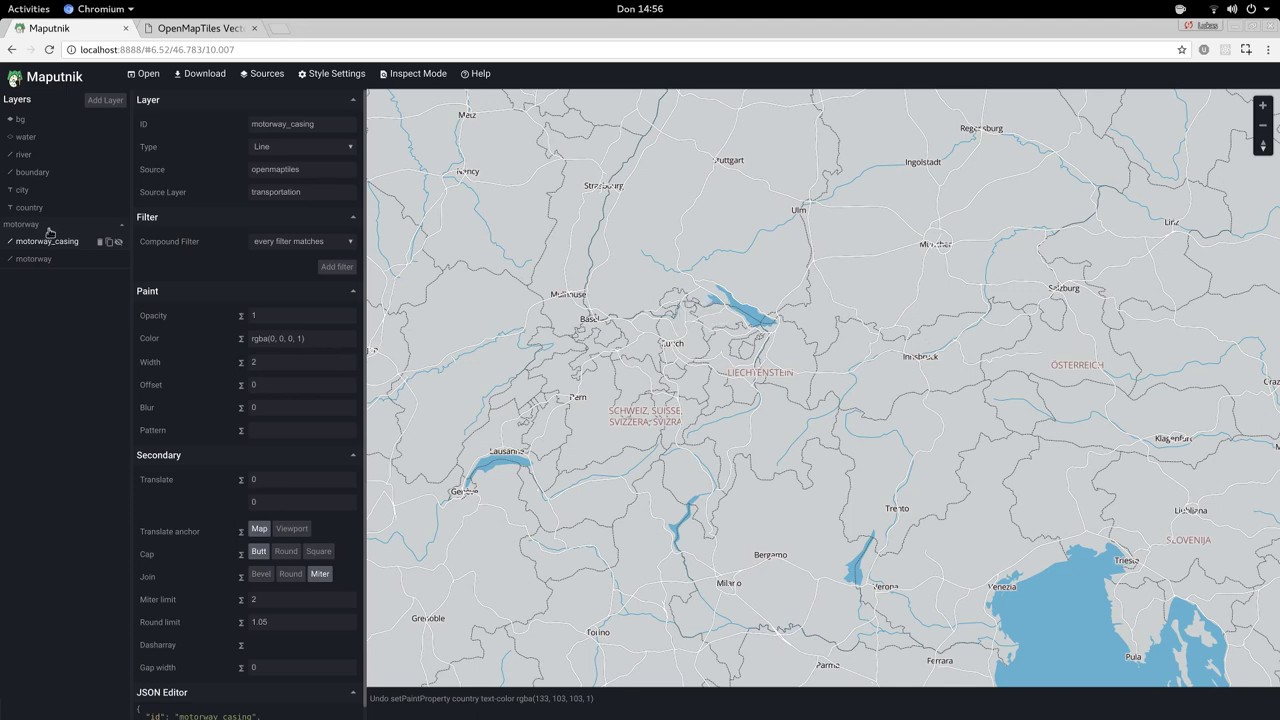
Move the city and country label layers below the motorway group in the layer list.
left_click(26, 192)
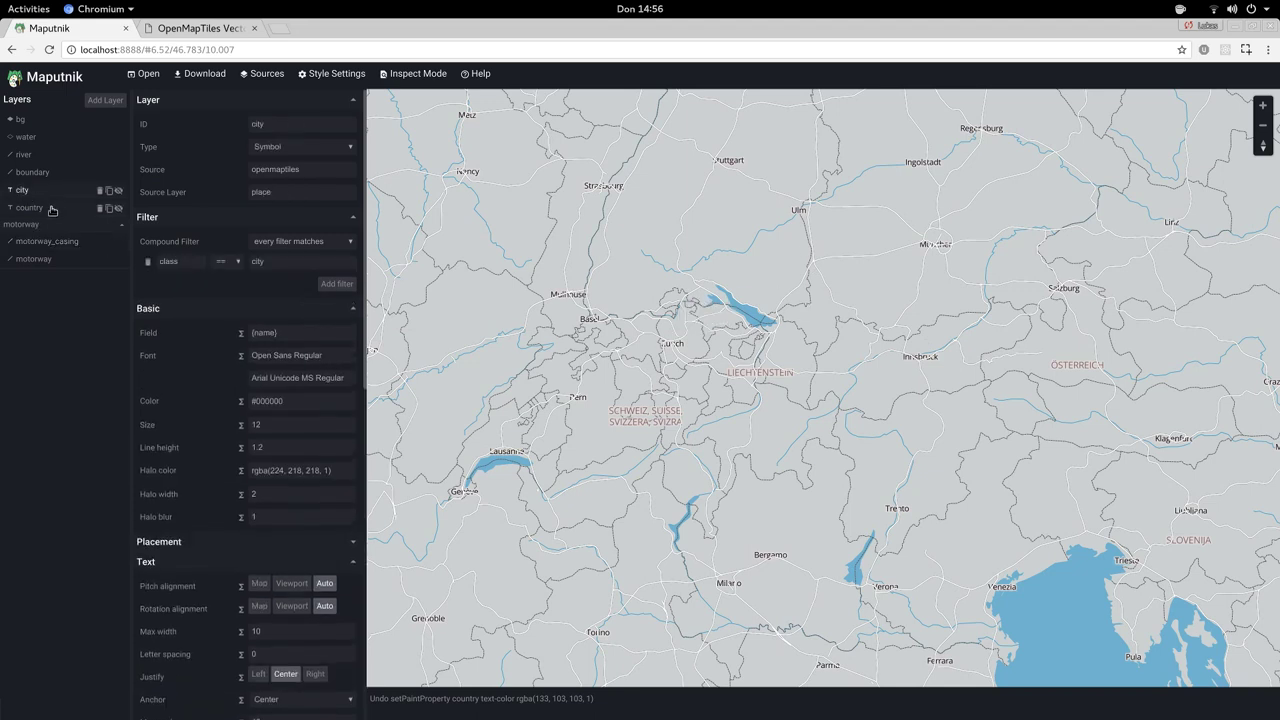
left_click(29, 207)
left_click(64, 241)
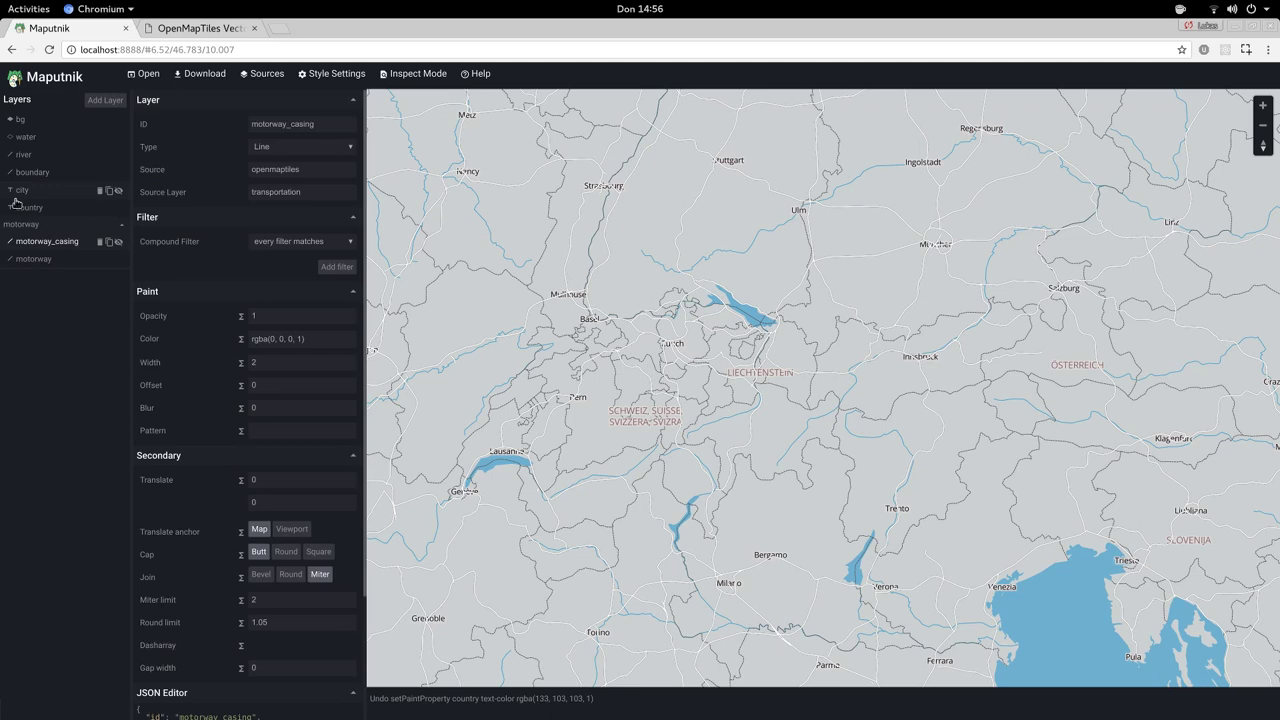
left_click(24, 190)
left_click_drag(11, 254, 12, 260)
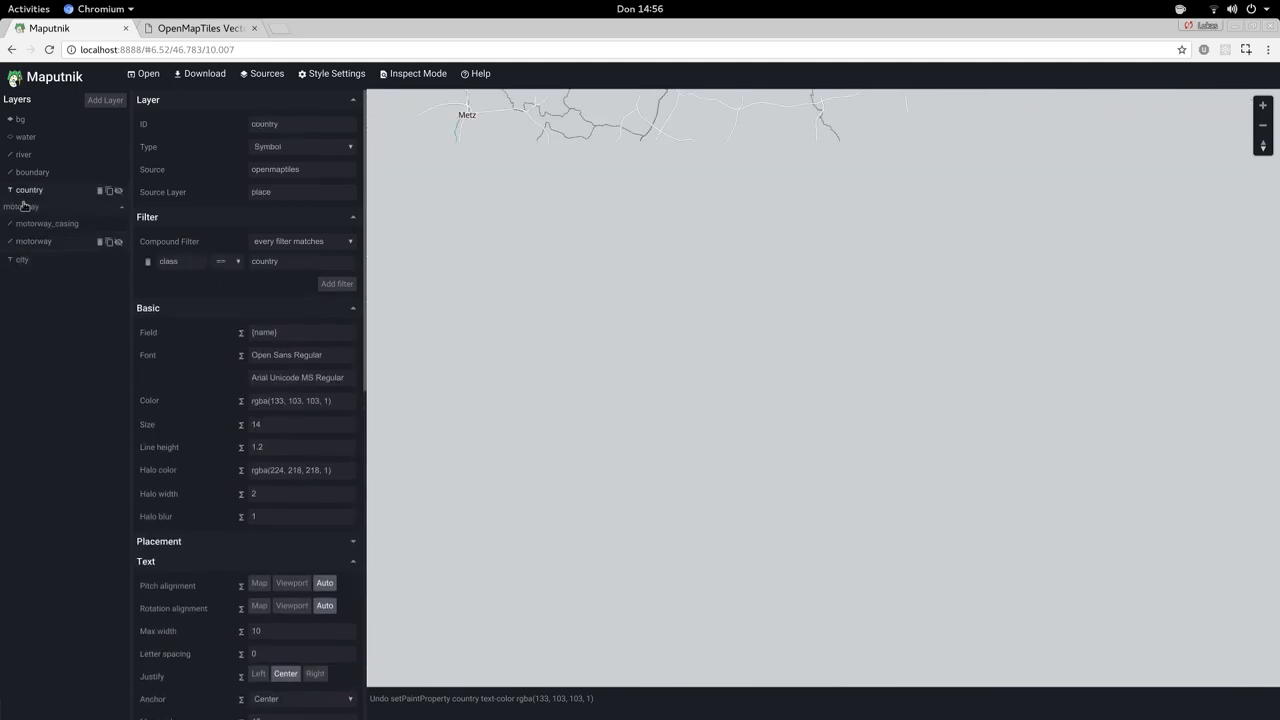
left_click_drag(12, 190, 26, 248)
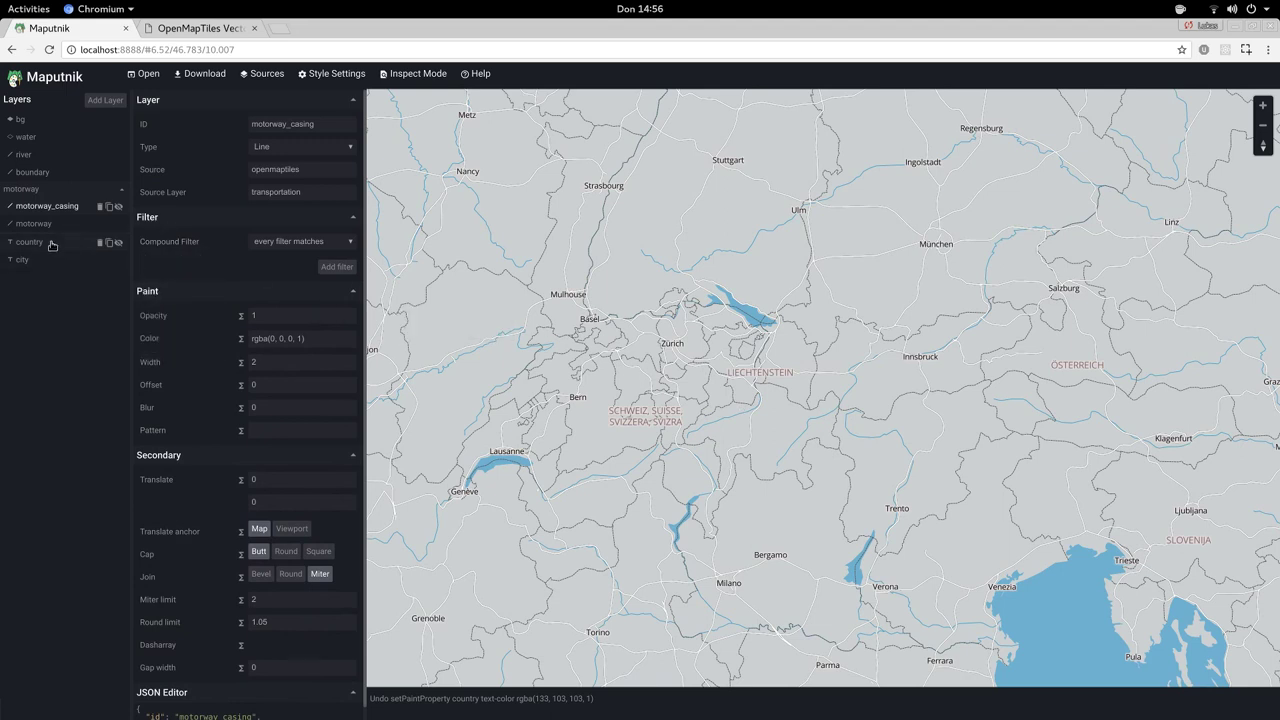
left_click(51, 244)
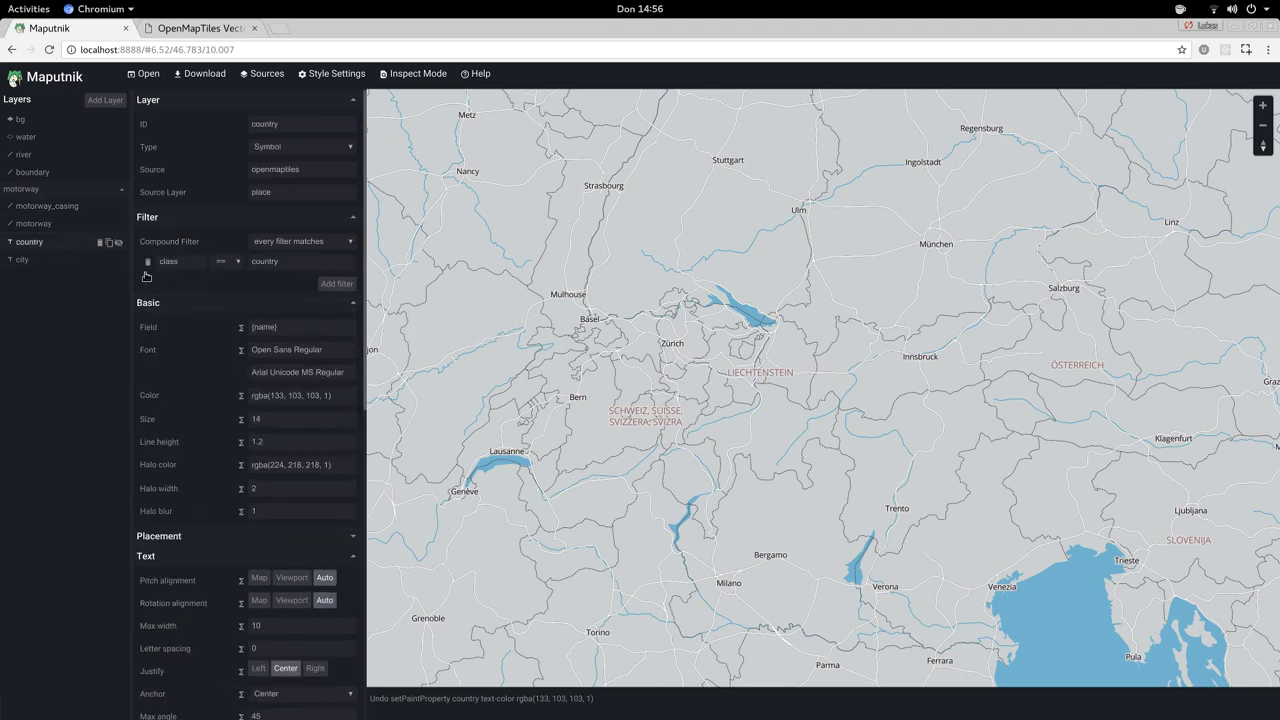
Make country labels near-black rgba(9, 9, 9, 1) with a light gray halo rgba(231, 230, 230, 1).
left_click(314, 400)
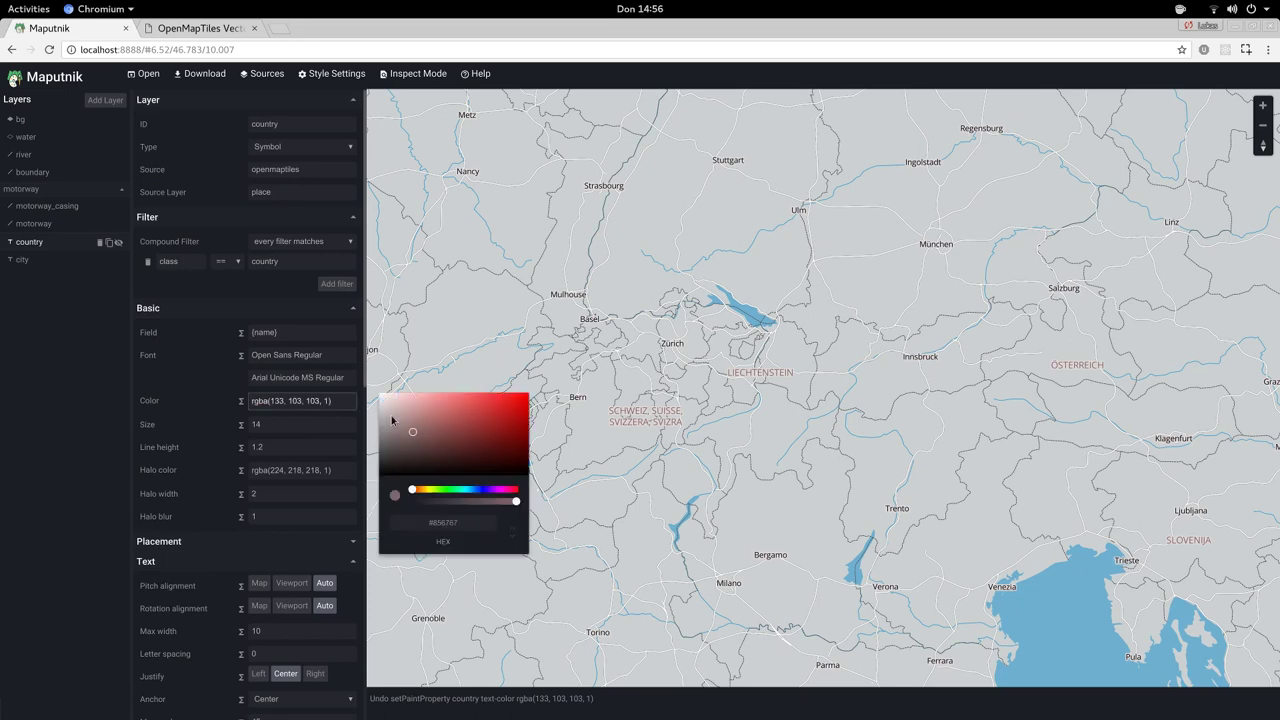
left_click_drag(392, 420, 390, 475)
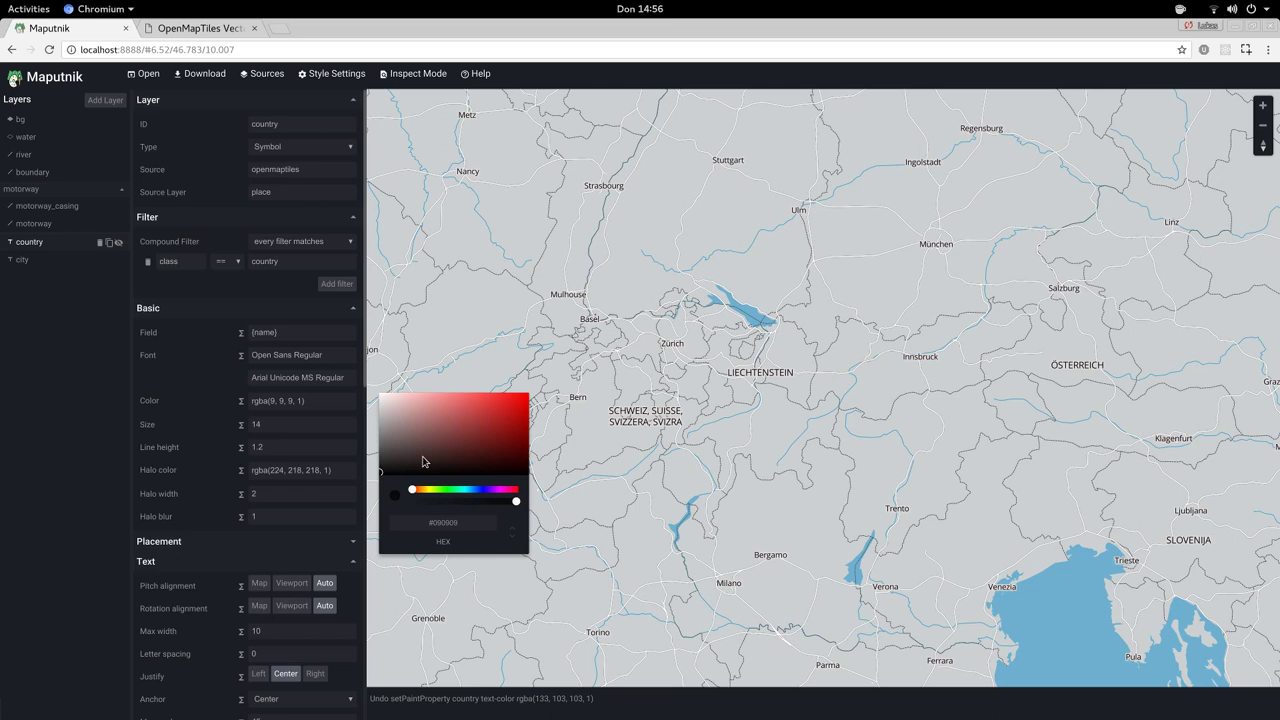
left_click(320, 470)
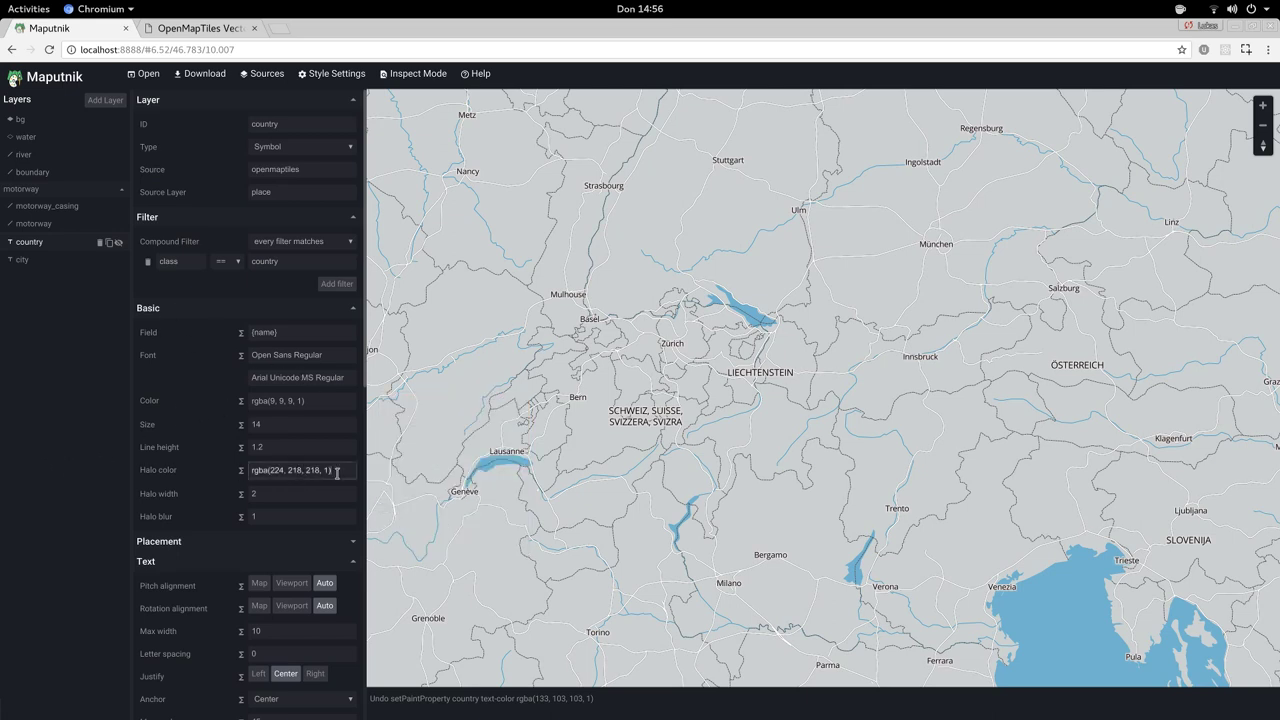
left_click_drag(389, 486, 381, 475)
left_click(690, 369)
left_click_drag(702, 392, 767, 301)
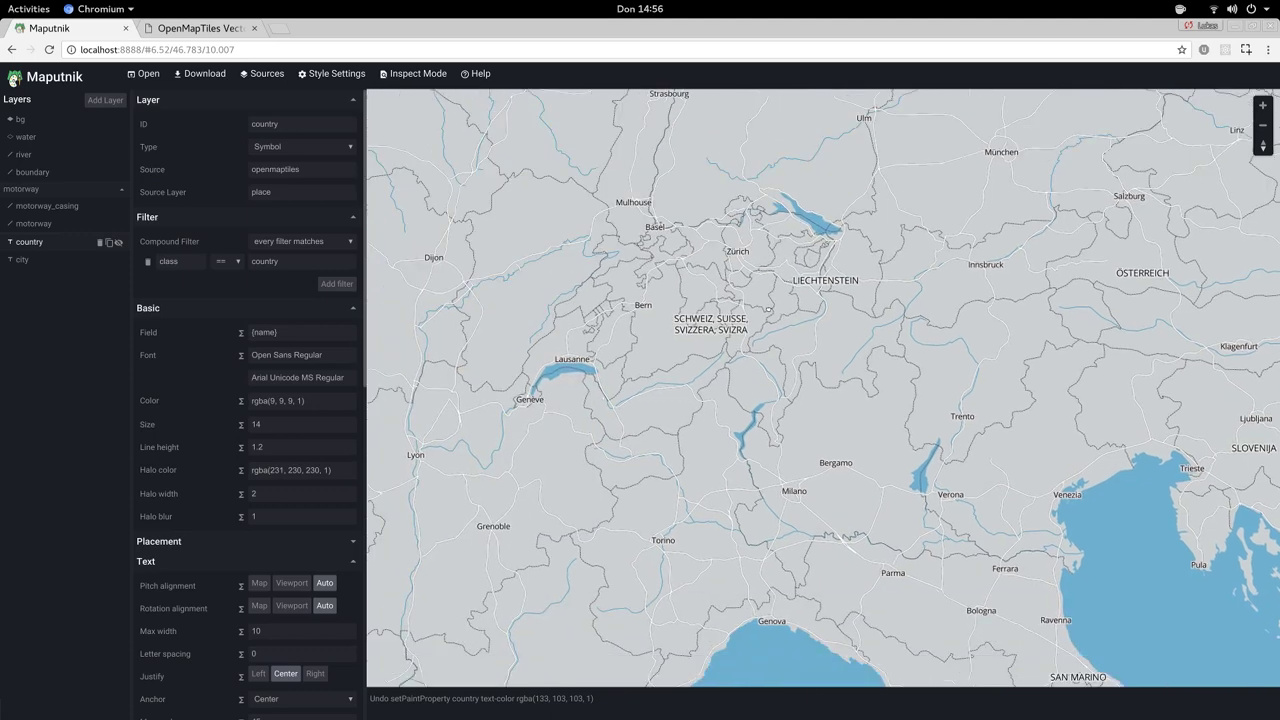
Filter the motorway_casing layer to class == motorway.
left_click(34, 207)
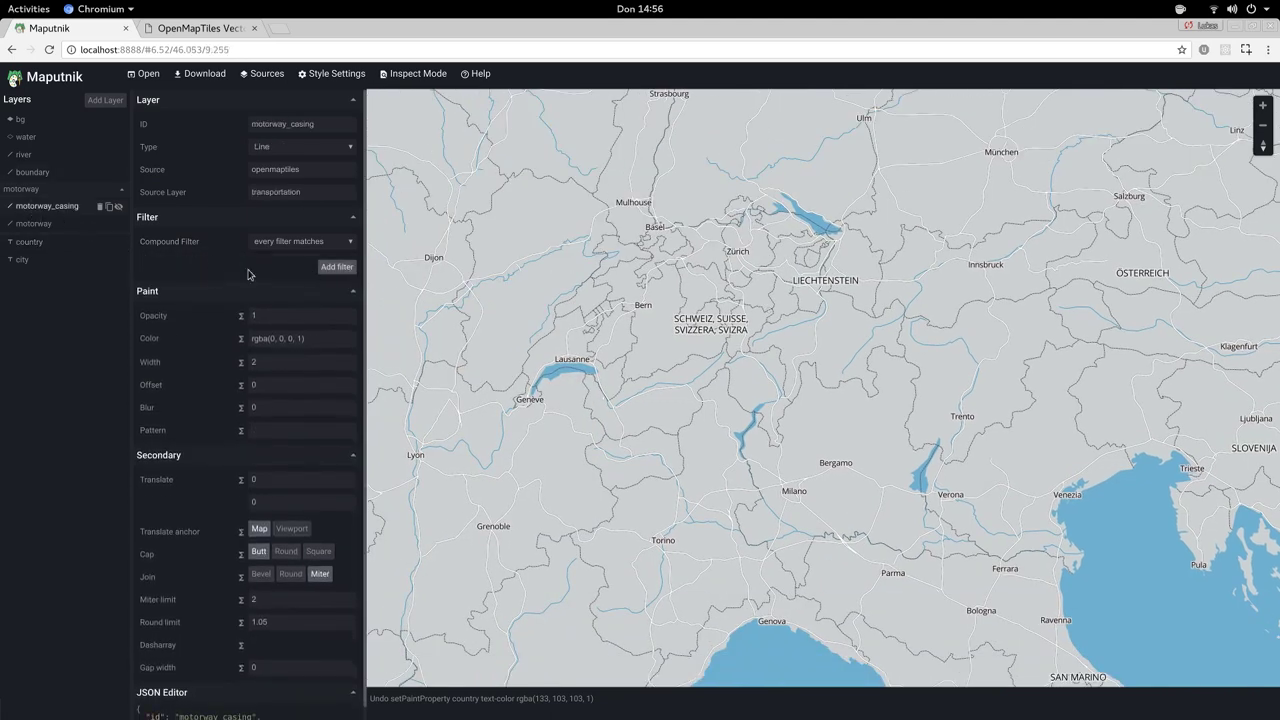
left_click(194, 262)
left_click(186, 278)
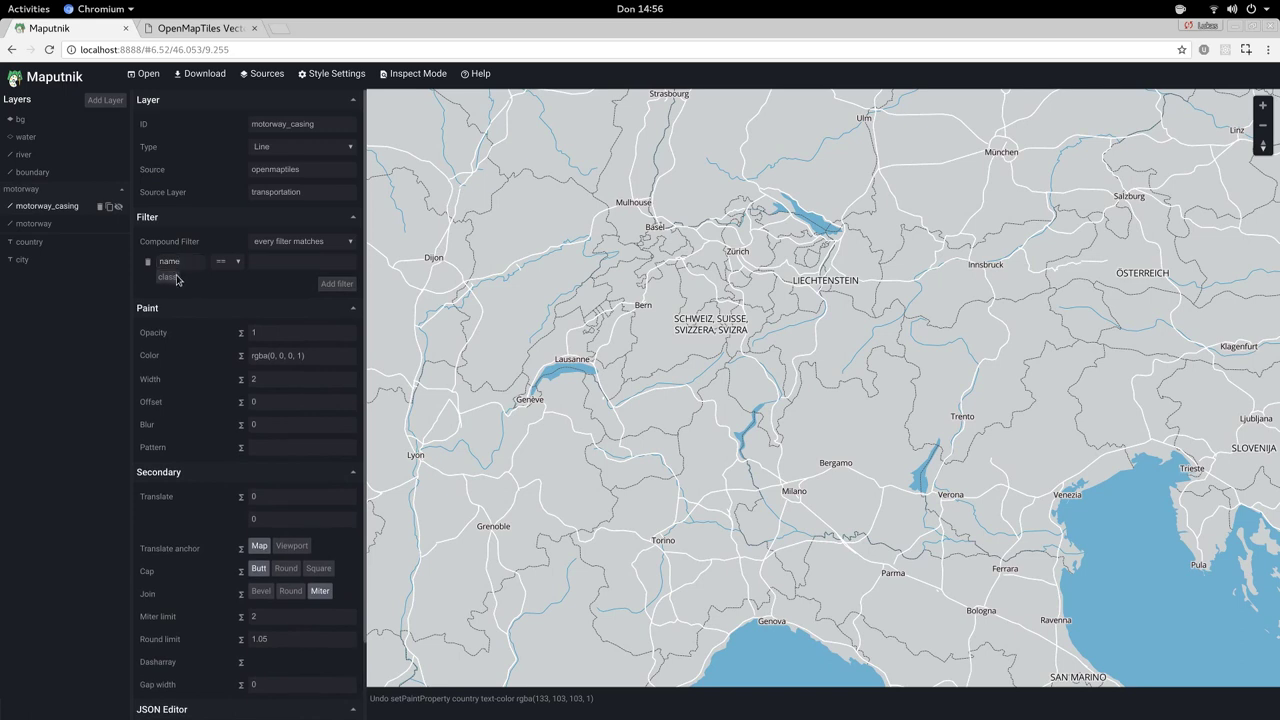
left_click(290, 268)
type("motorway")
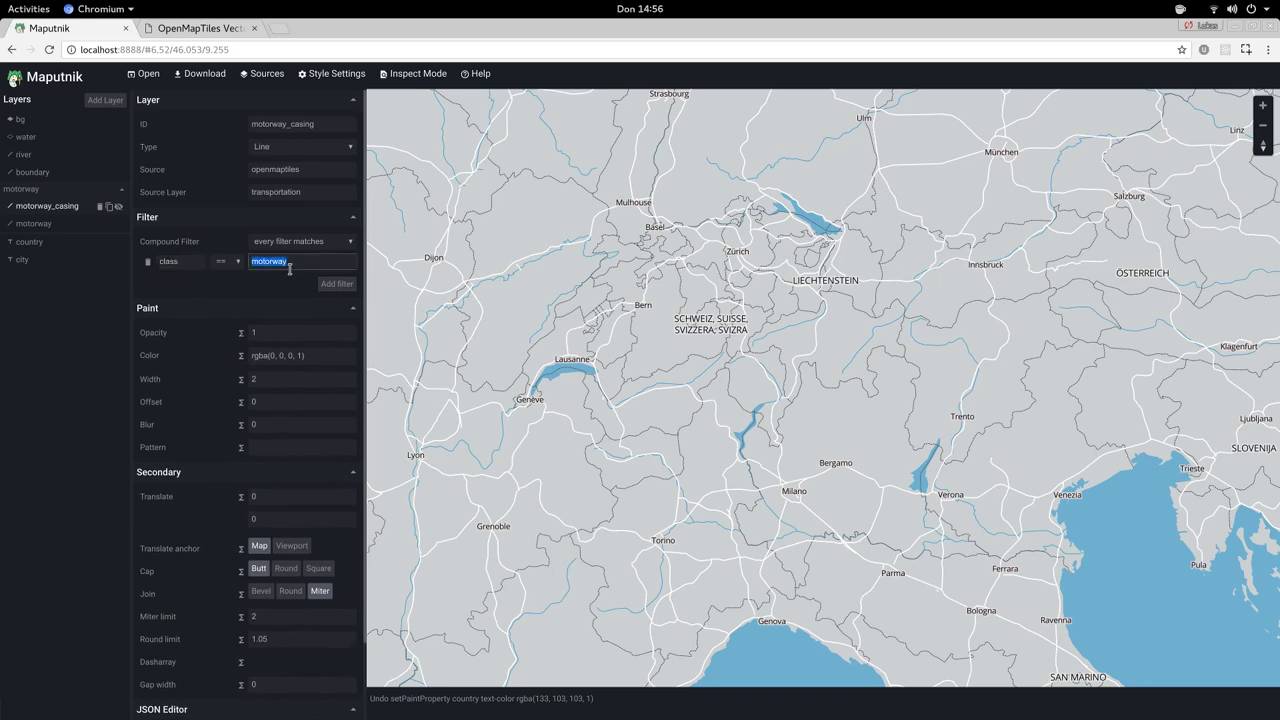
Filter the motorway layer to class == motorway, then zoom the map out one level.
left_click(34, 223)
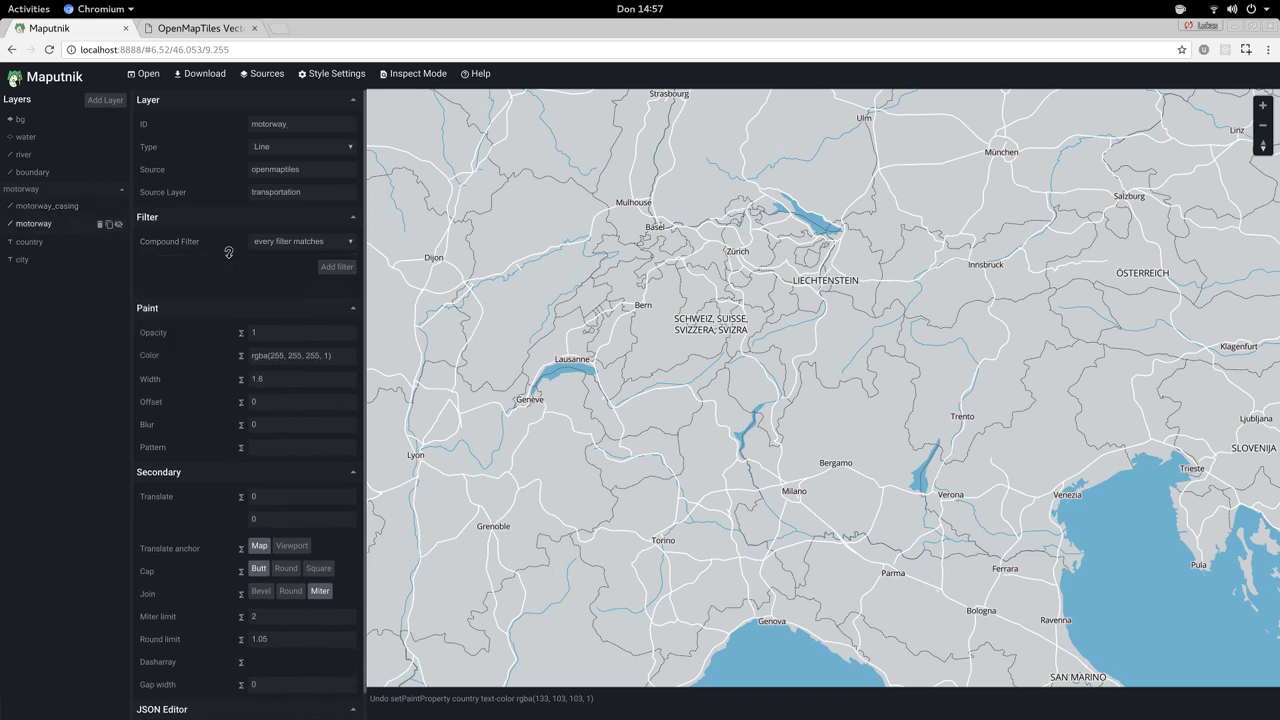
left_click(336, 267)
left_click(168, 262)
left_click(168, 277)
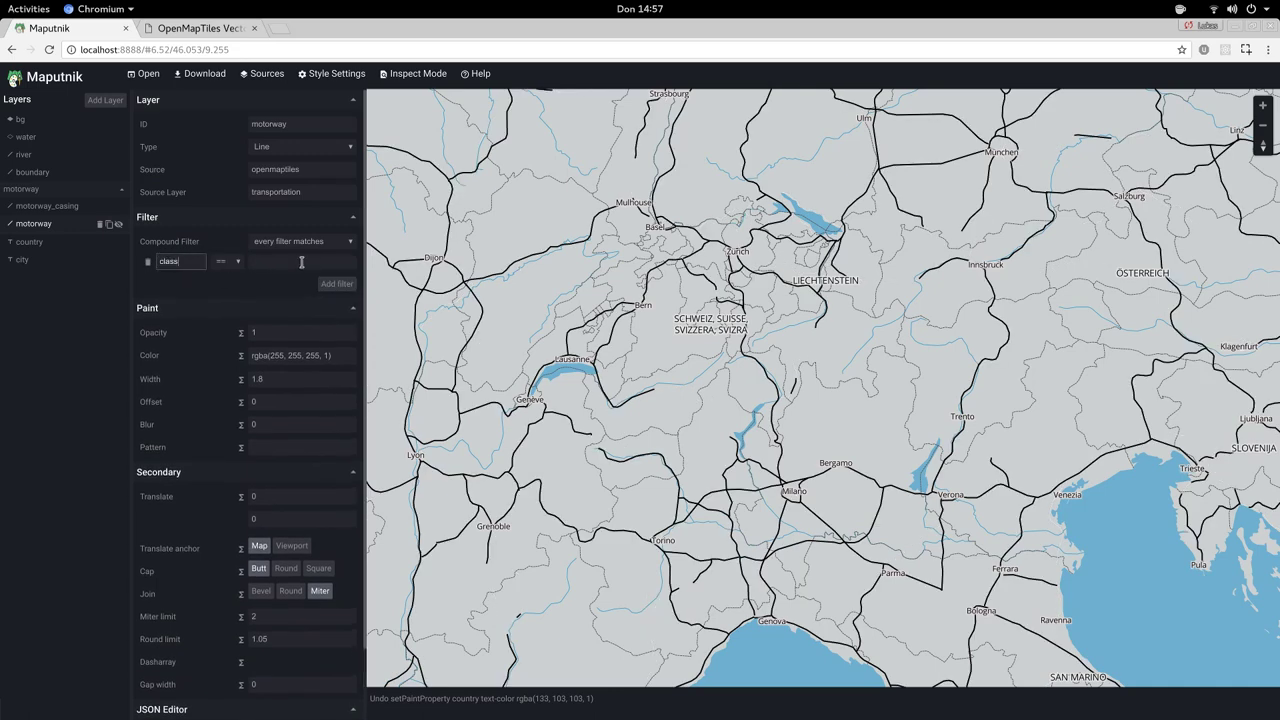
left_click(290, 261)
type("motorway")
left_click(57, 207)
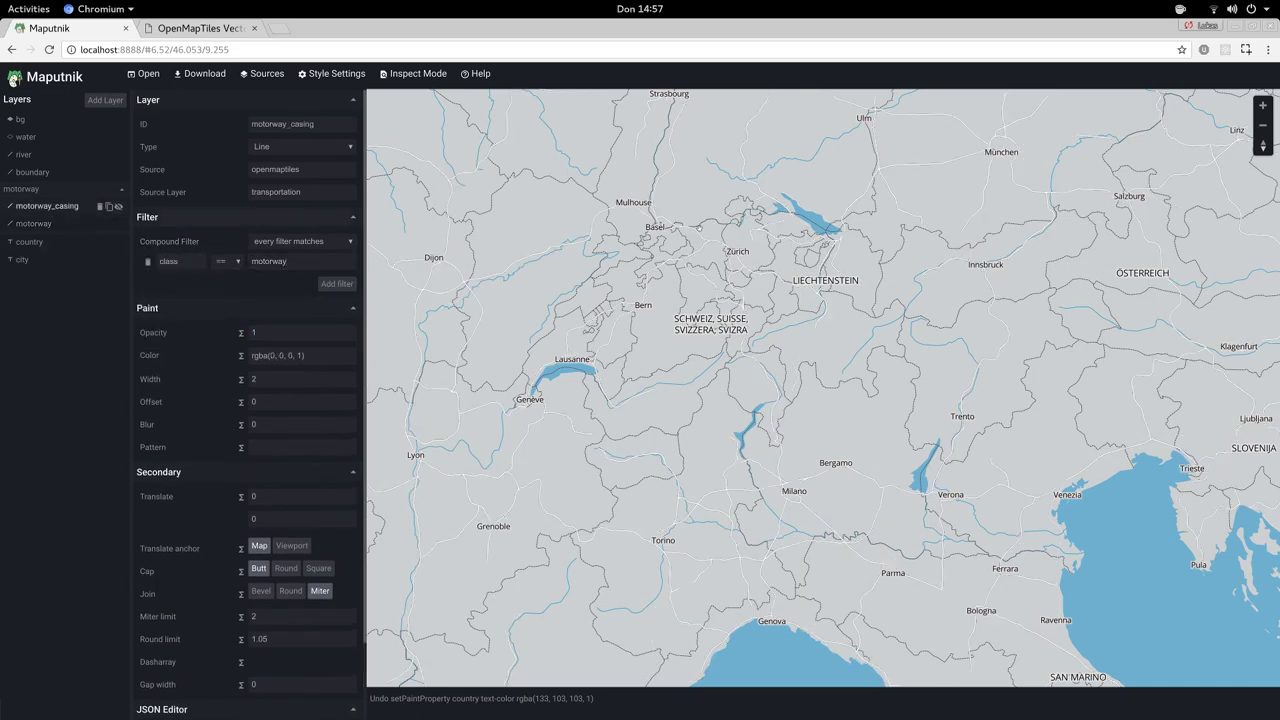
left_click(1263, 124)
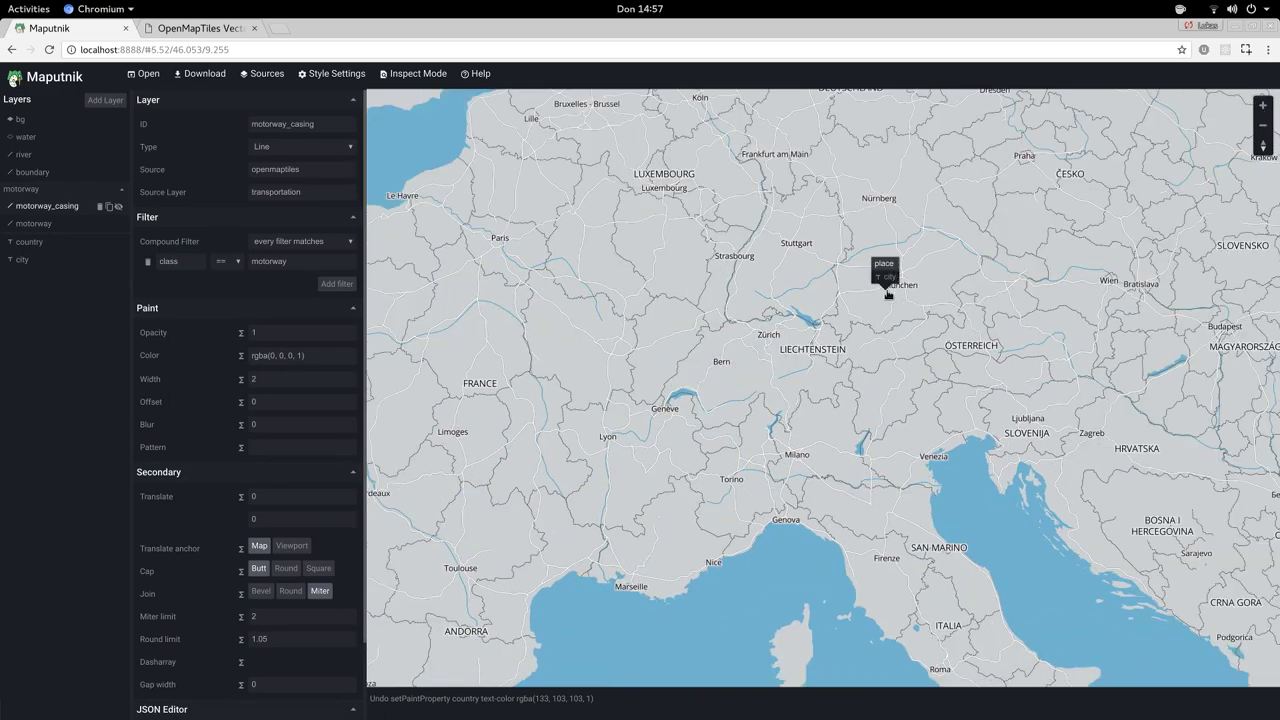